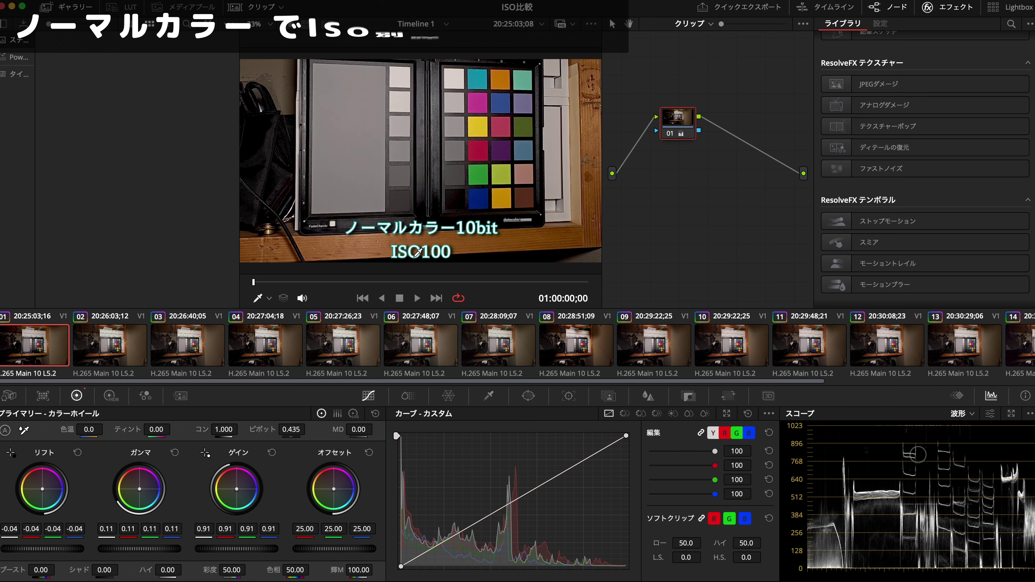
# Examine the gray and colour patches of the chart in the ISO100 clip up close, and return to the full frame.
pyautogui.scroll(3, 461, 137)
pyautogui.scroll(5, 461, 137)
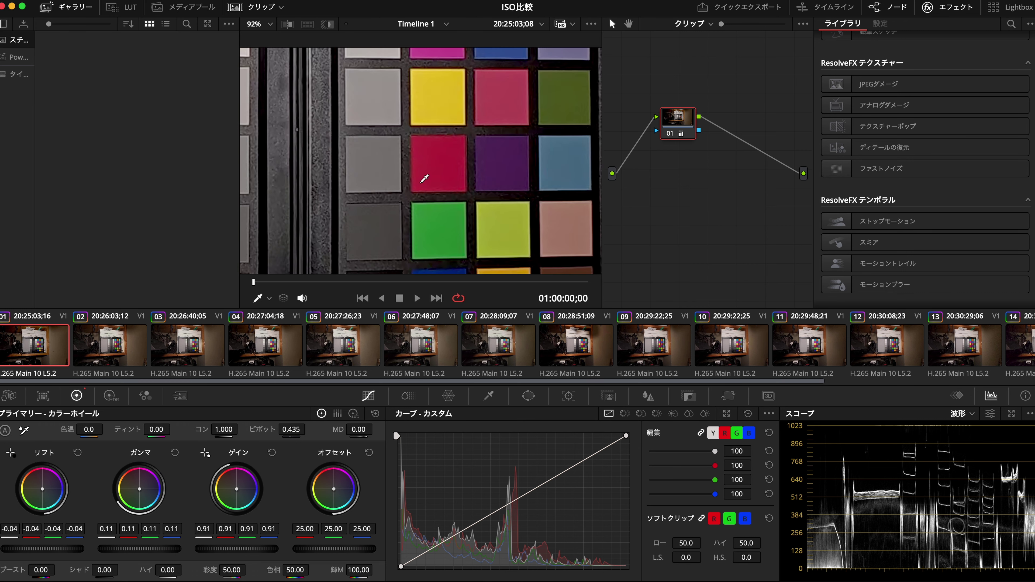
pyautogui.scroll(-5, 472, 163)
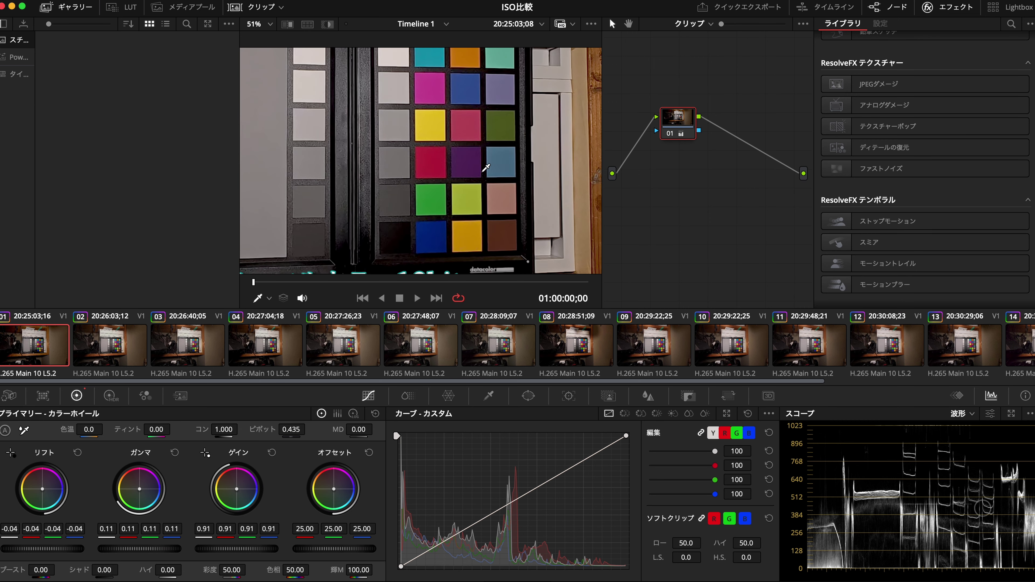
pyautogui.scroll(-2, 469, 171)
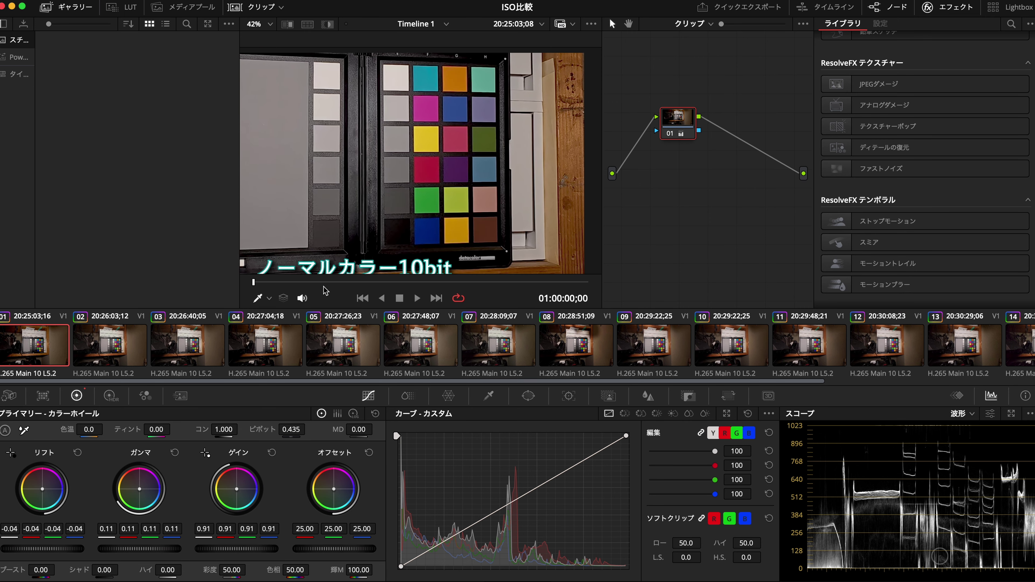
pyautogui.scroll(-1, 369, 231)
pyautogui.scroll(-1, 372, 231)
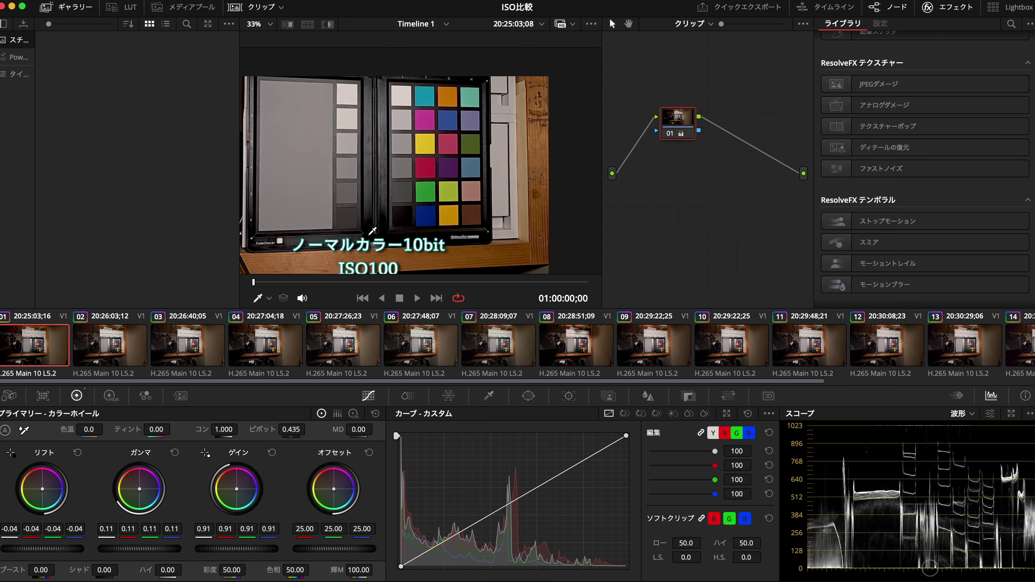
pyautogui.scroll(6, 491, 132)
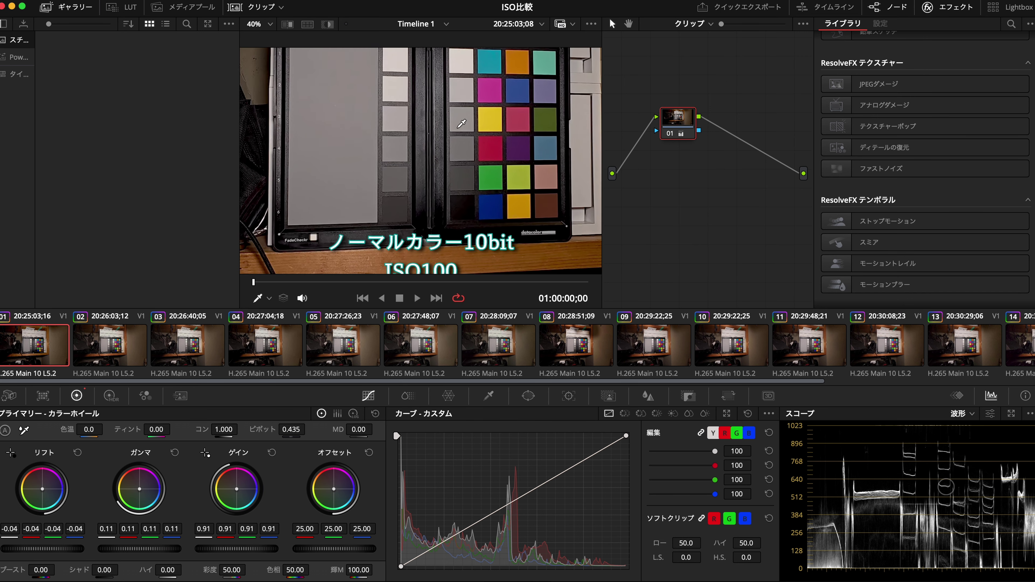
pyautogui.scroll(-2, 491, 131)
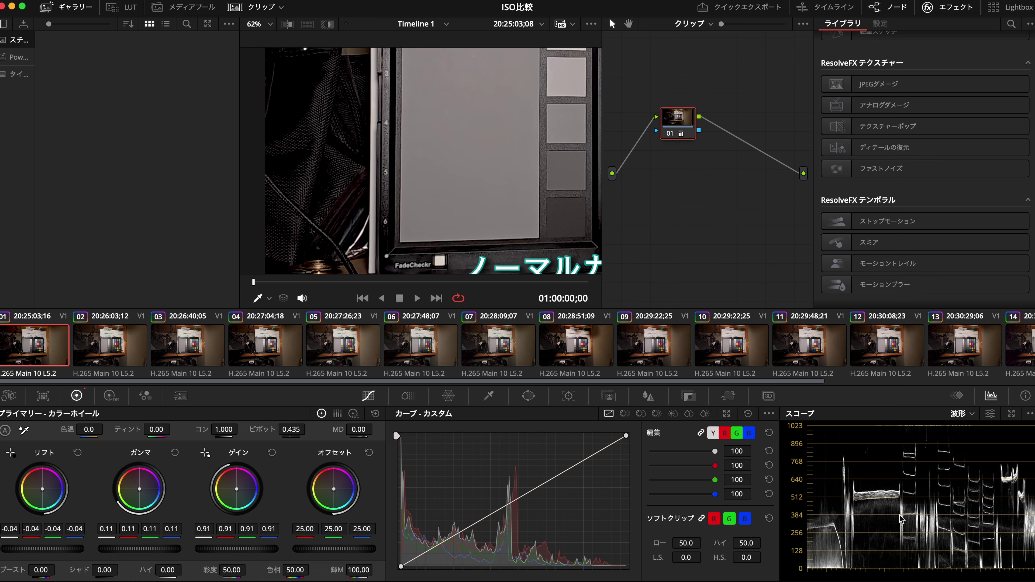
pyautogui.hotkey('shift', 'z')
# Open clip 02, shot at ISO400, and examine its colour chart patches up close.
pyautogui.click(121, 358)
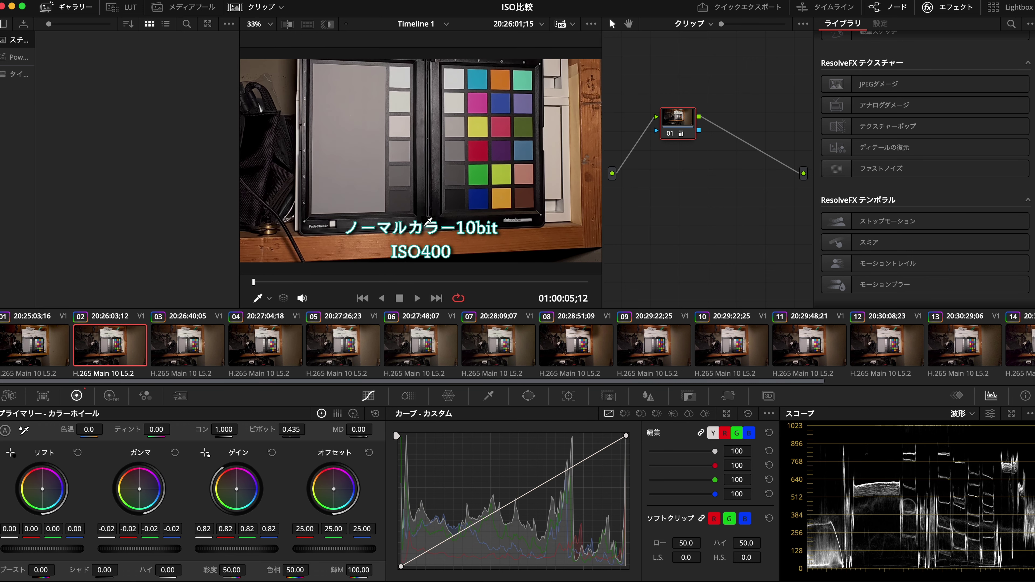
pyautogui.scroll(1, 452, 176)
pyautogui.scroll(5, 452, 177)
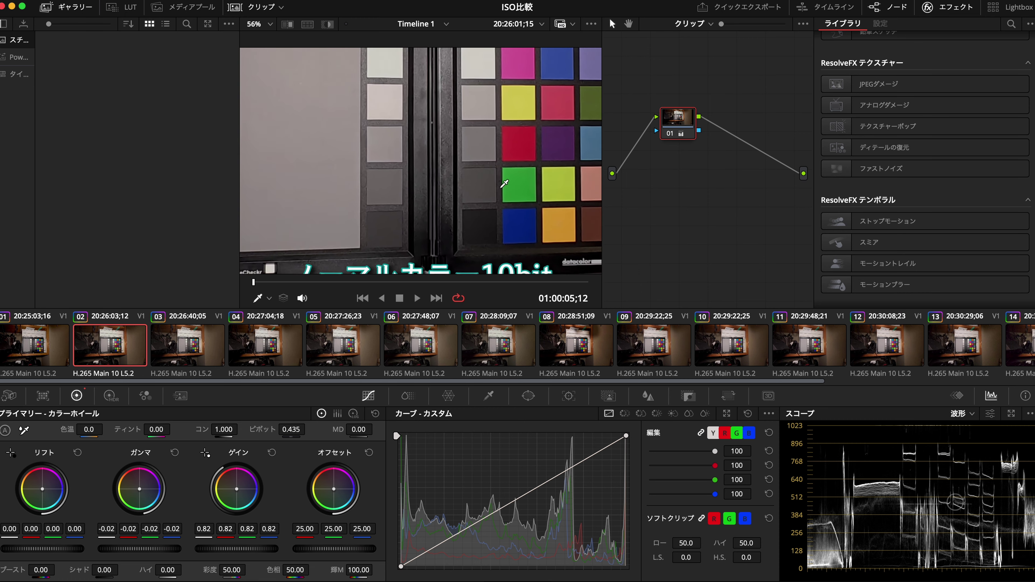
pyautogui.scroll(1, 400, 196)
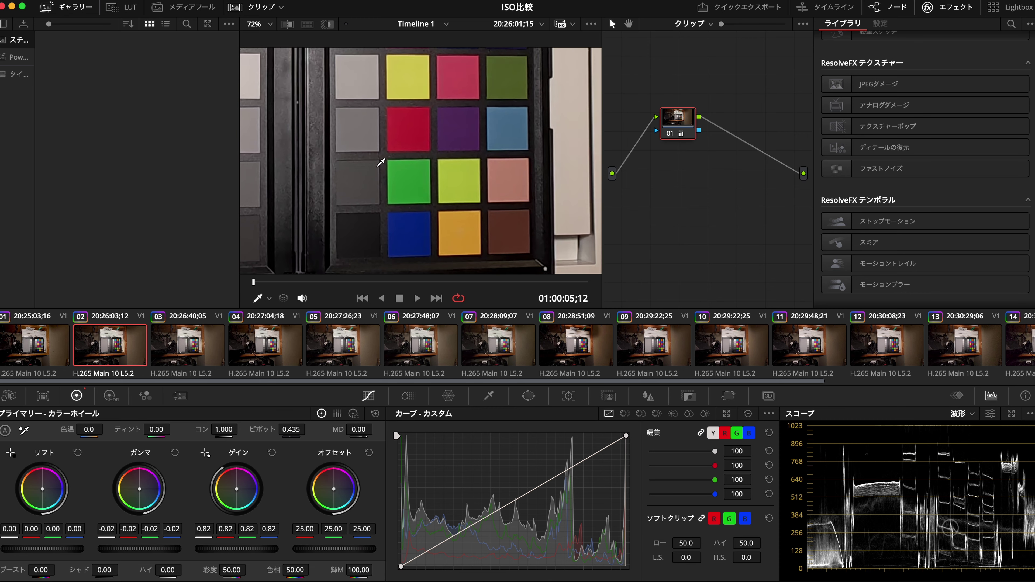
# Compare the magnified chart between clips 01 and 02 by switching back and forth, ending on clip 02.
pyautogui.click(48, 342)
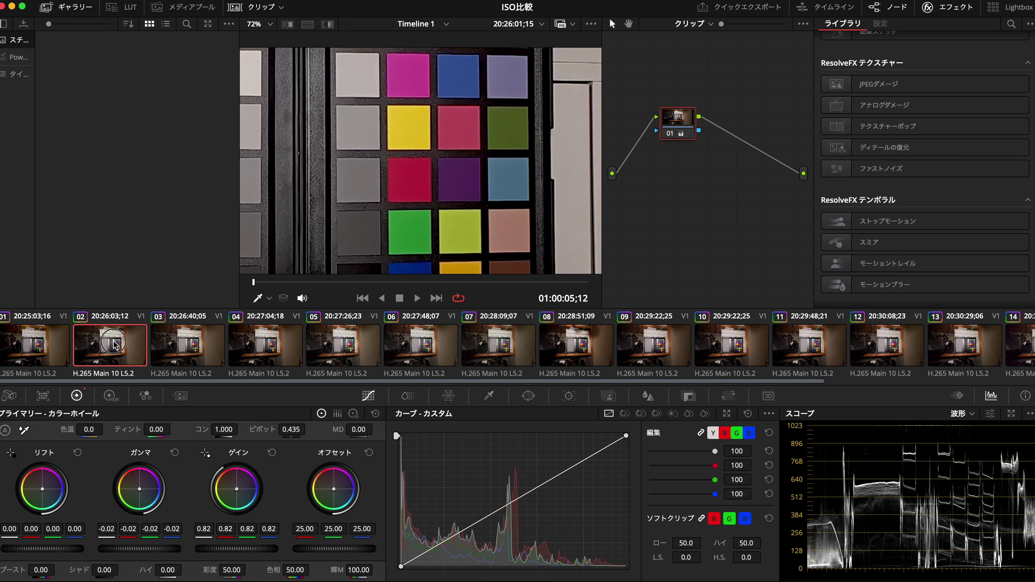
pyautogui.click(89, 350)
pyautogui.click(48, 342)
pyautogui.click(89, 350)
pyautogui.click(49, 352)
pyautogui.click(100, 351)
pyautogui.click(28, 355)
pyautogui.click(114, 352)
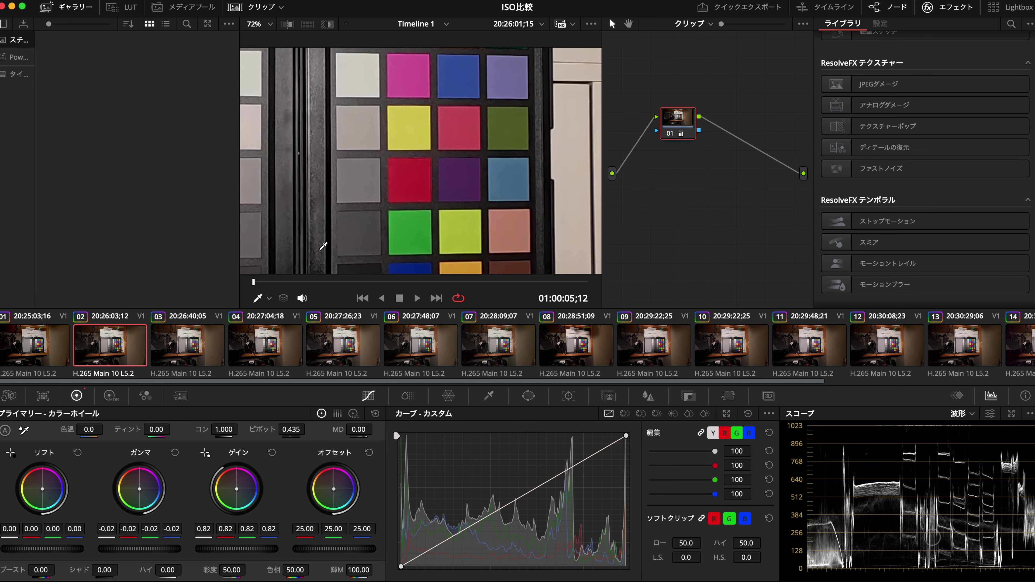
# Play the ISO400 clip with the chart magnified to check it in motion, and return to the full frame.
pyautogui.scroll(-2, 474, 179)
pyautogui.scroll(2, 474, 180)
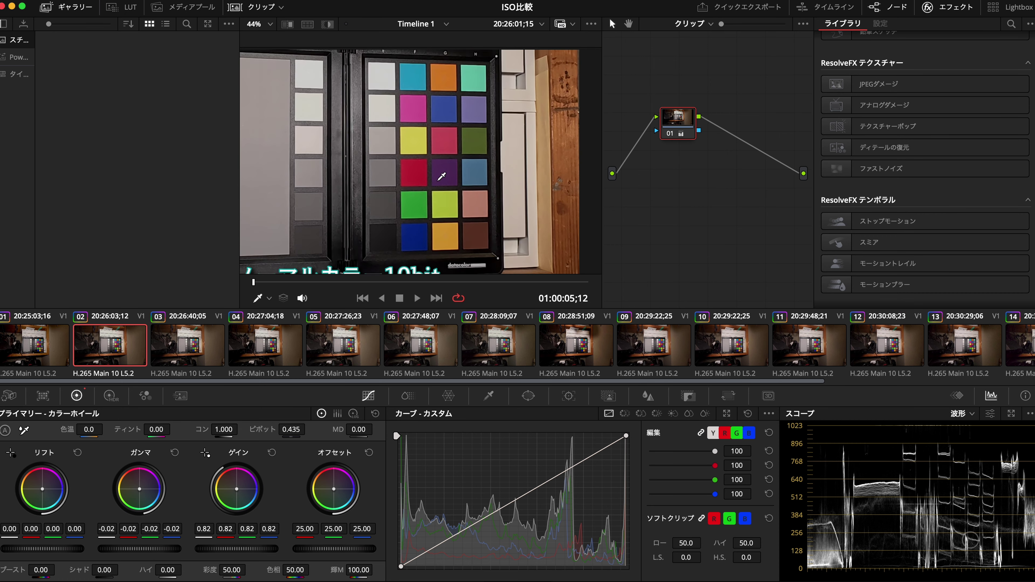
pyautogui.press('space')
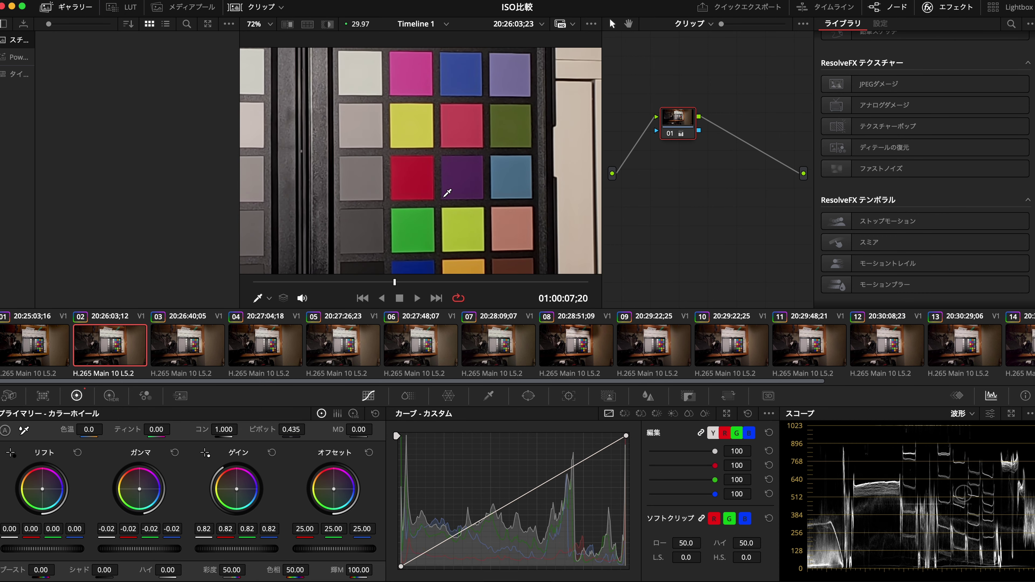
pyautogui.press('space')
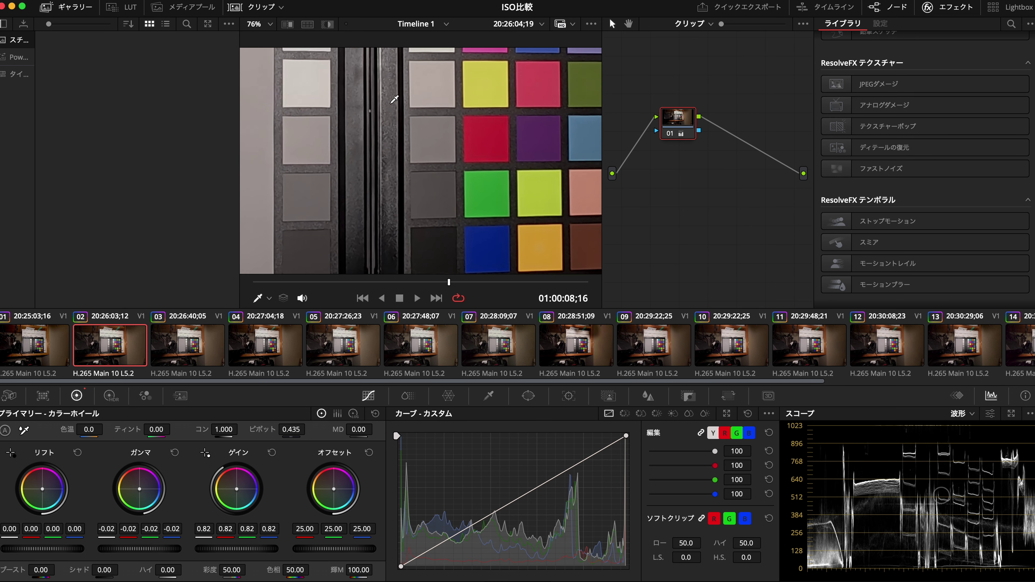
pyautogui.hotkey('shift', 'z')
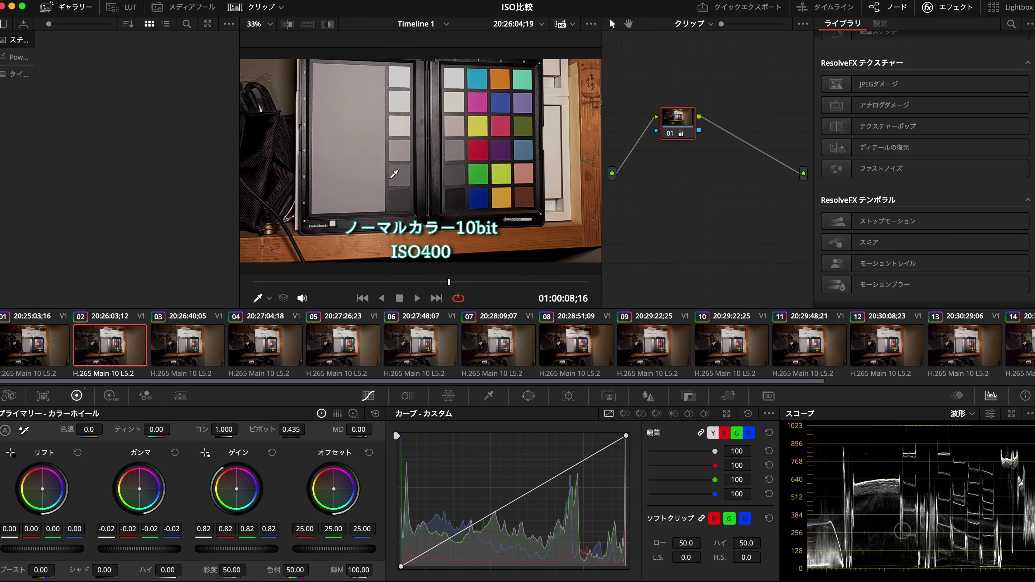
# Open clip 03, shot at ISO1600, and examine its colour chart up close during playback before restoring the full frame.
pyautogui.click(192, 349)
pyautogui.scroll(5, 469, 136)
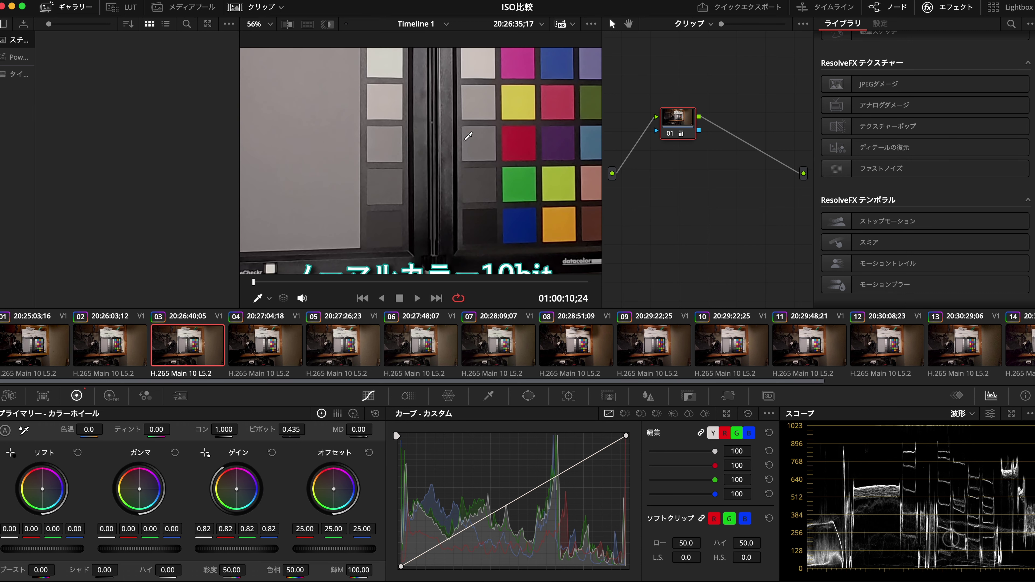
pyautogui.scroll(3, 397, 153)
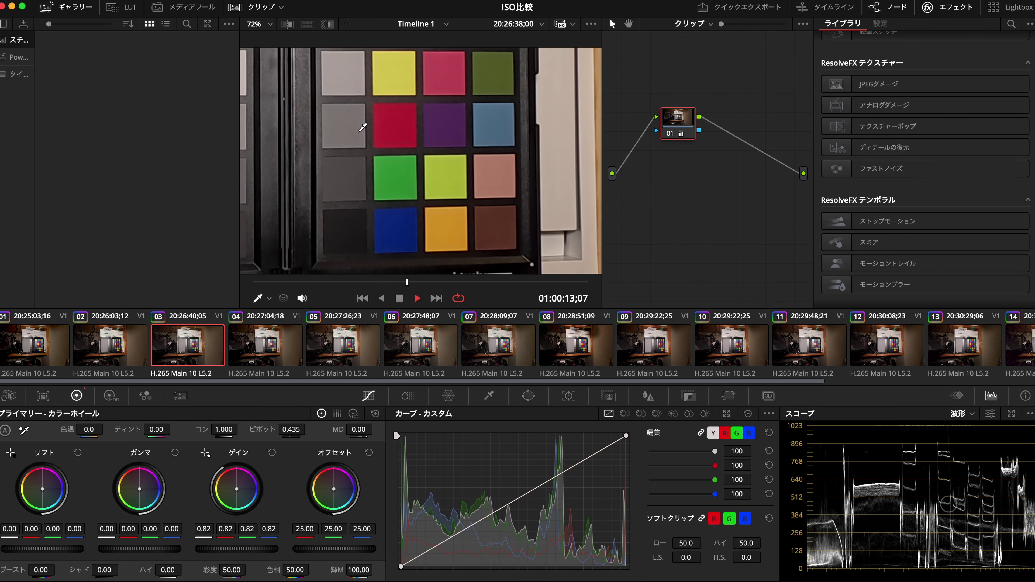
pyautogui.scroll(-4, 391, 151)
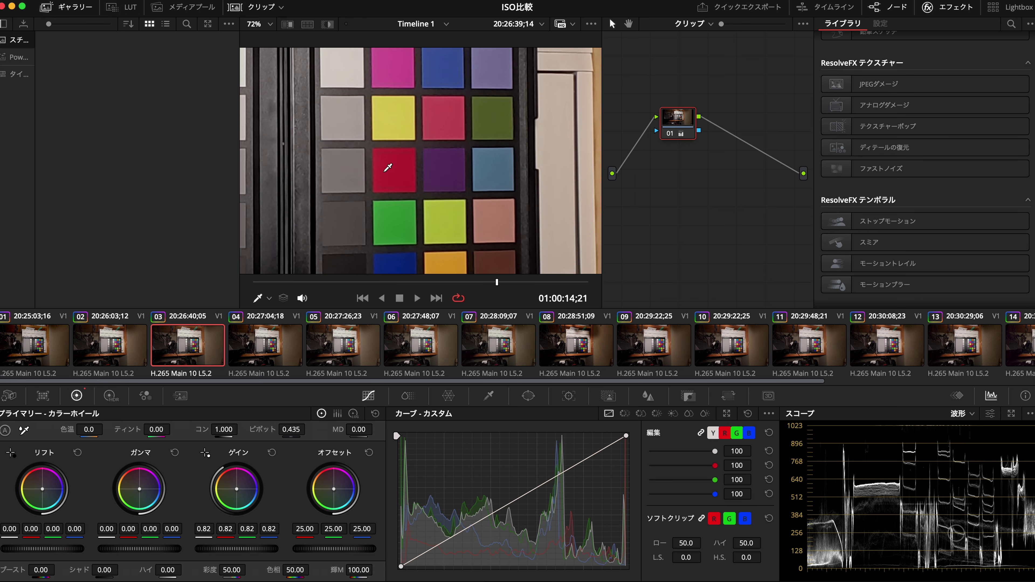
pyautogui.press('space')
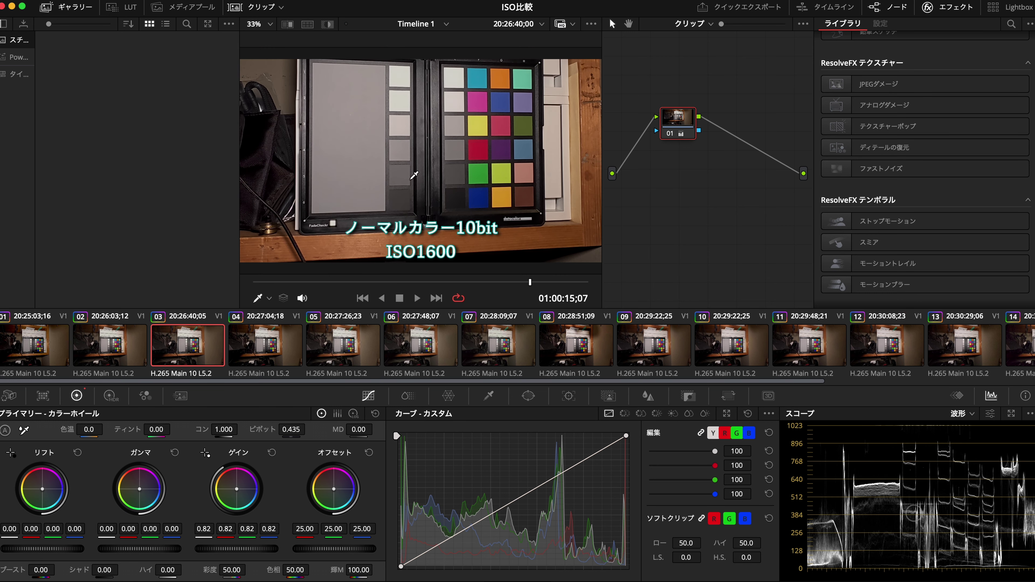
pyautogui.scroll(2, 493, 148)
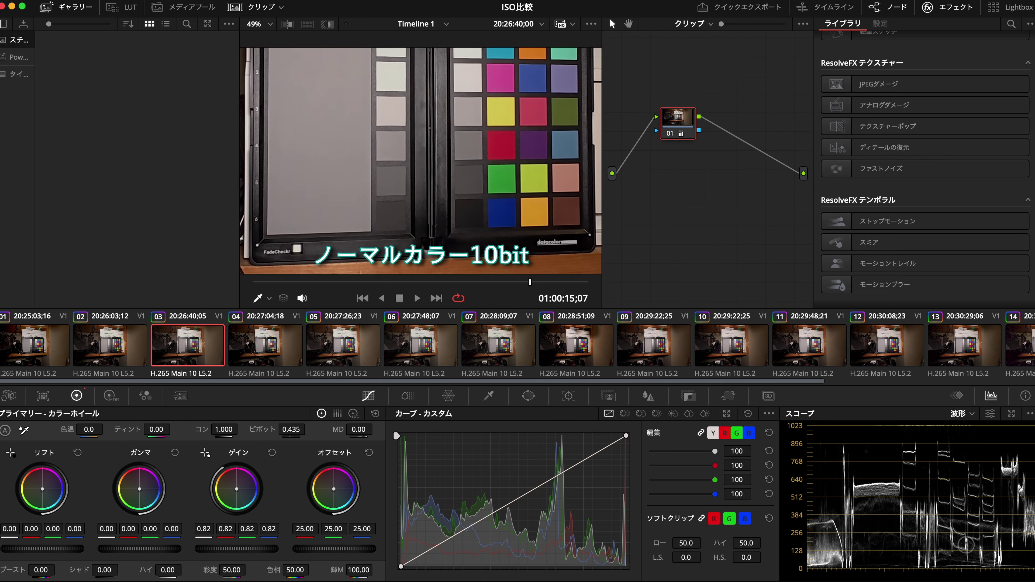
pyautogui.press('space')
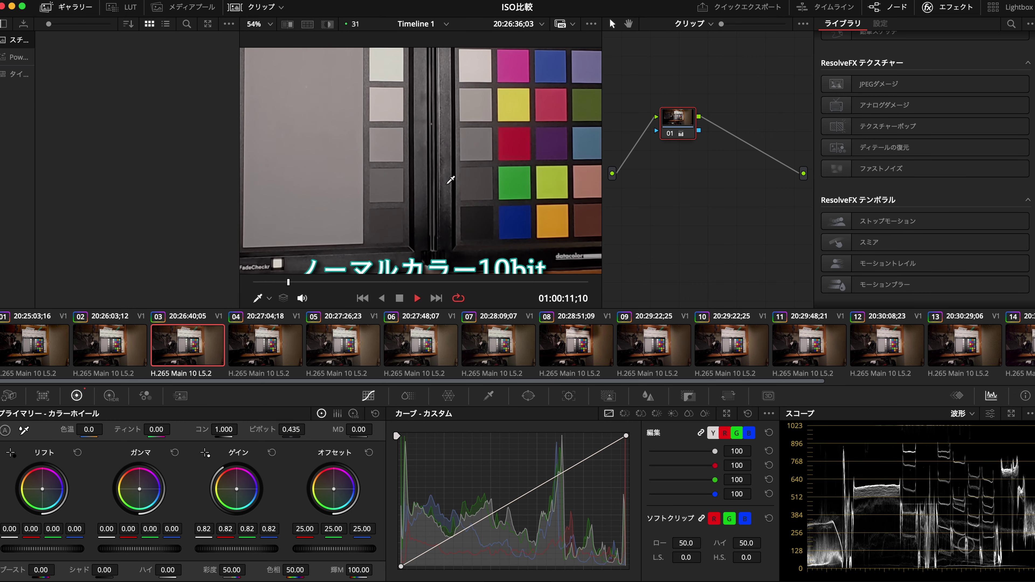
pyautogui.press('space')
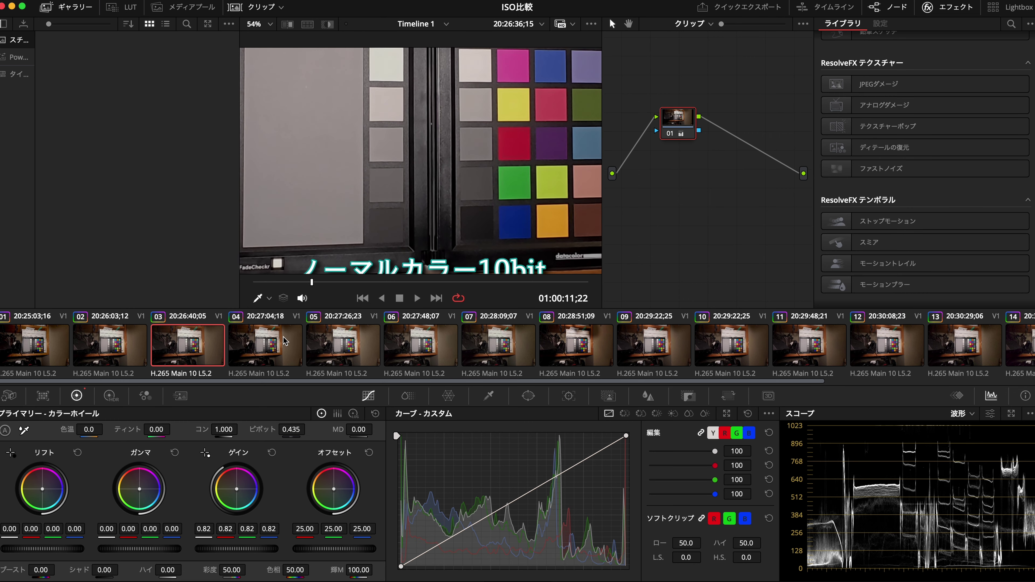
pyautogui.hotkey('shift', 'z')
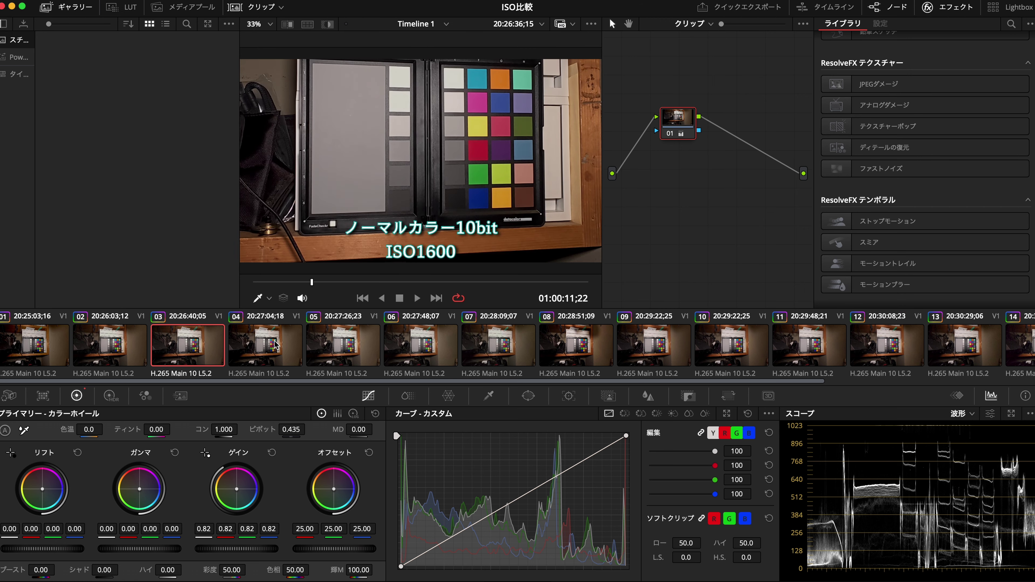
# Open clip 04, shot at ISO3200, and examine its colour chart patches up close during playback.
pyautogui.click(275, 344)
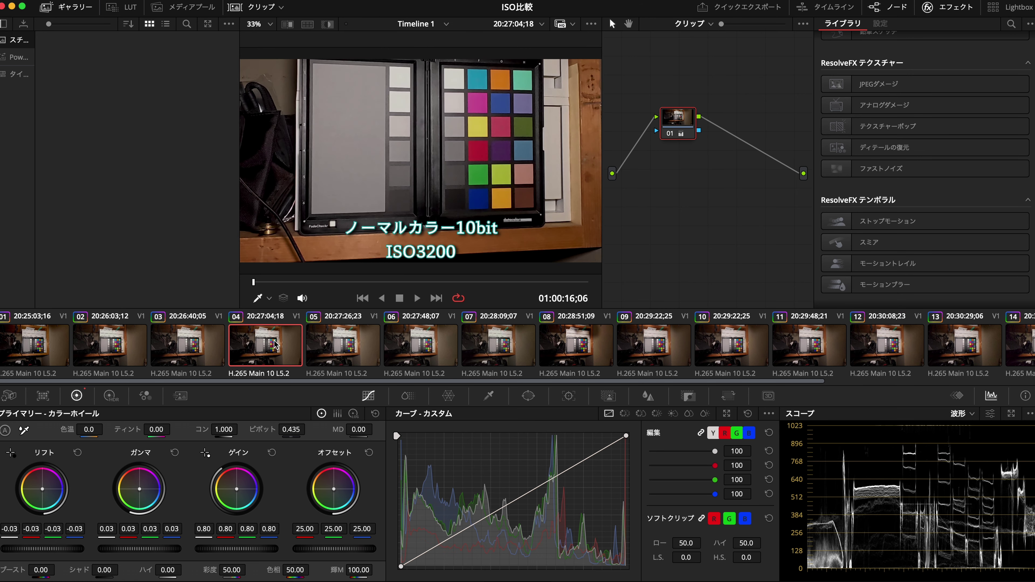
pyautogui.scroll(6, 506, 160)
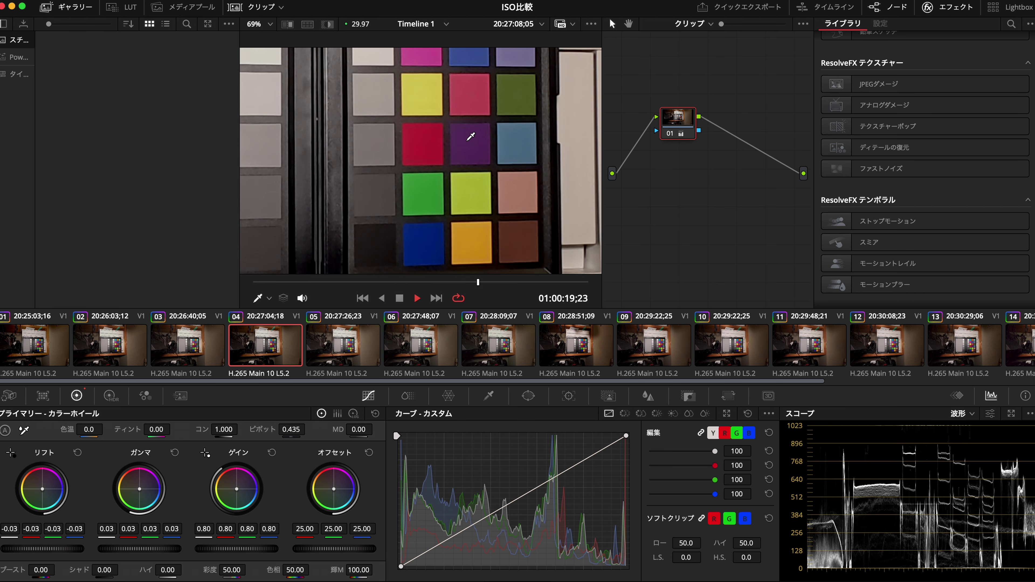
pyautogui.press('space')
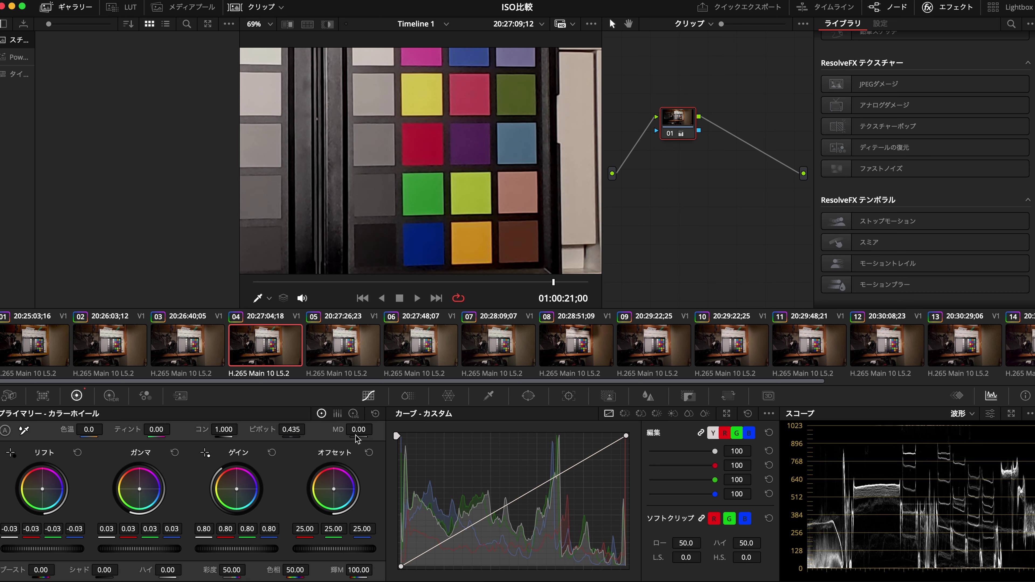
# Try adjusting the midtone detail and the blur radius on clip 04, returning midtone detail to 0 and resetting the radius.
pyautogui.moveTo(348, 433)
pyautogui.mouseDown()
pyautogui.moveTo(339, 434)
pyautogui.moveTo(352, 460)
pyautogui.moveTo(347, 431)
pyautogui.mouseUp()
pyautogui.click(347, 430)
pyautogui.write('0')
pyautogui.press('Return')
pyautogui.click(648, 395)
pyautogui.moveTo(448, 496); pyautogui.dragTo(450, 488)
pyautogui.click(494, 431)
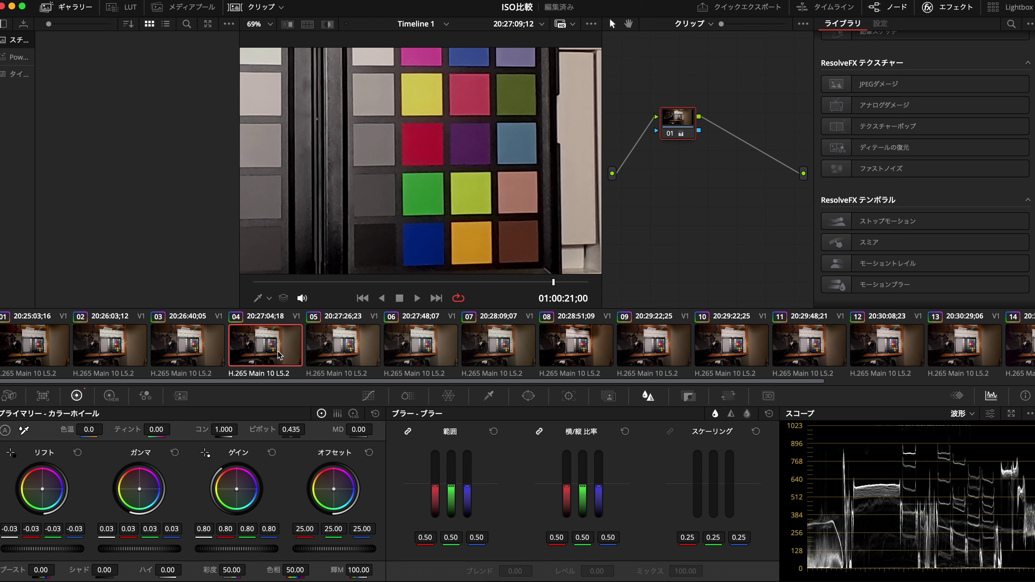
# Play the ISO3200 clip again with the chart's gray patches magnified.
pyautogui.hotkey('shift', 'z')
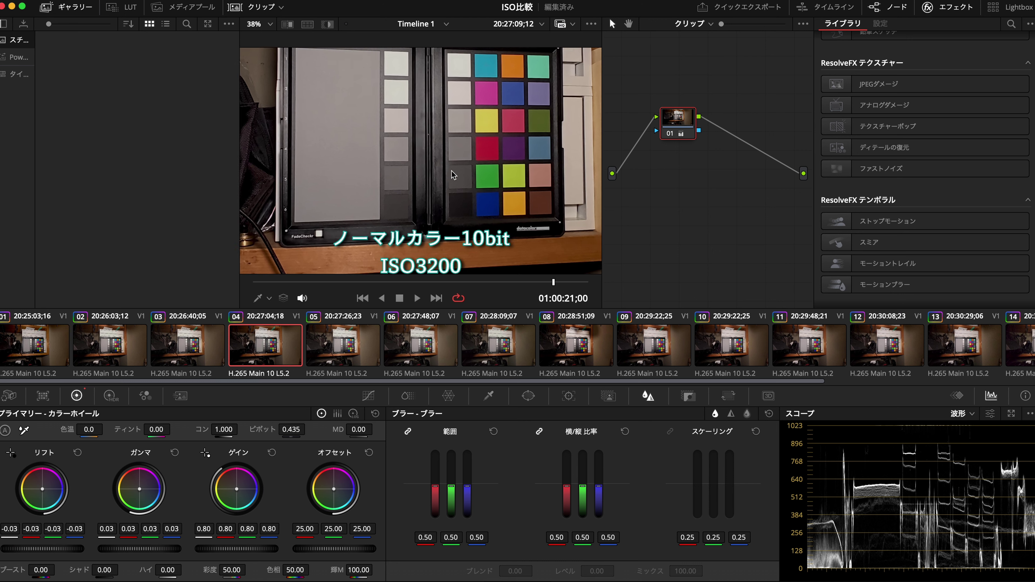
pyautogui.scroll(4, 452, 170)
pyautogui.press('space')
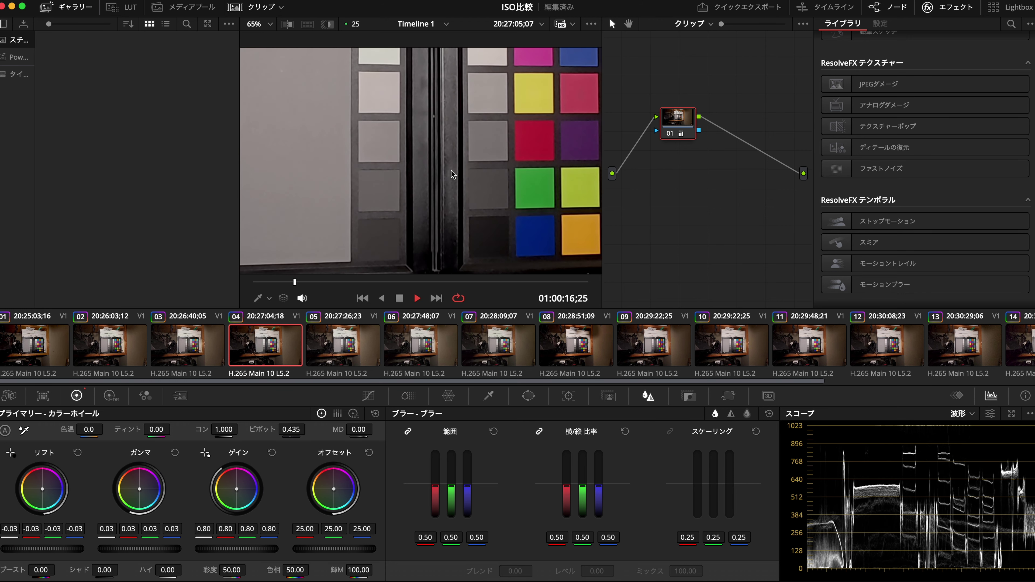
# Open clip 05, shot at ISO6400, and examine its colour chart up close during playback before restoring the full frame.
pyautogui.click(352, 335)
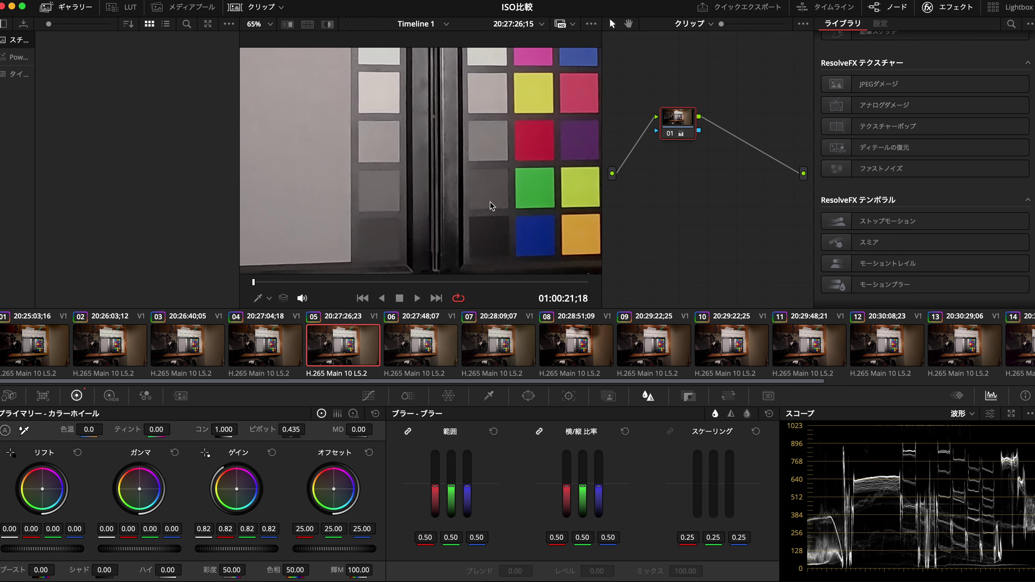
pyautogui.scroll(-3, 510, 192)
pyautogui.scroll(3, 538, 182)
pyautogui.press('space')
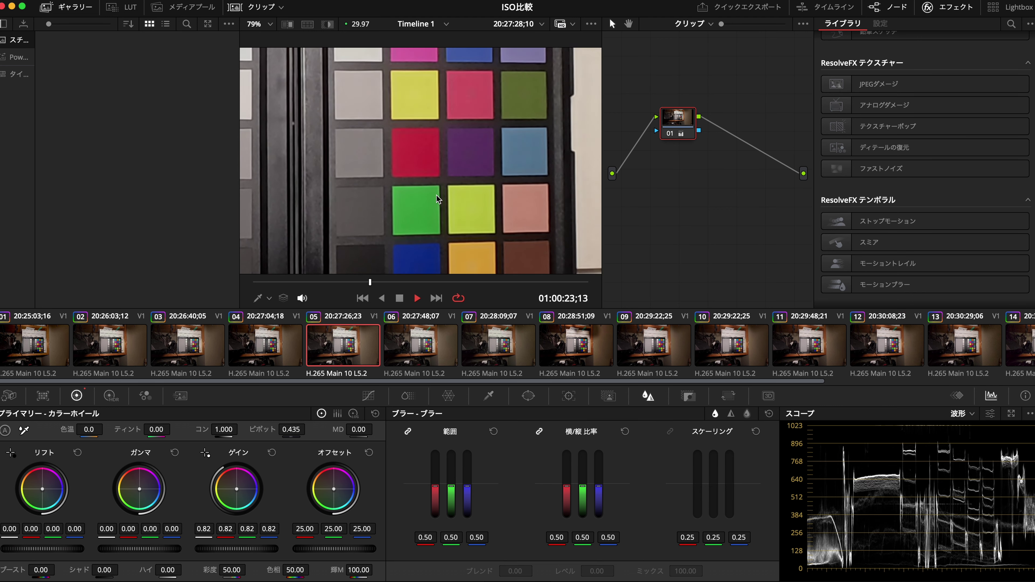
pyautogui.hotkey('shift', 'z')
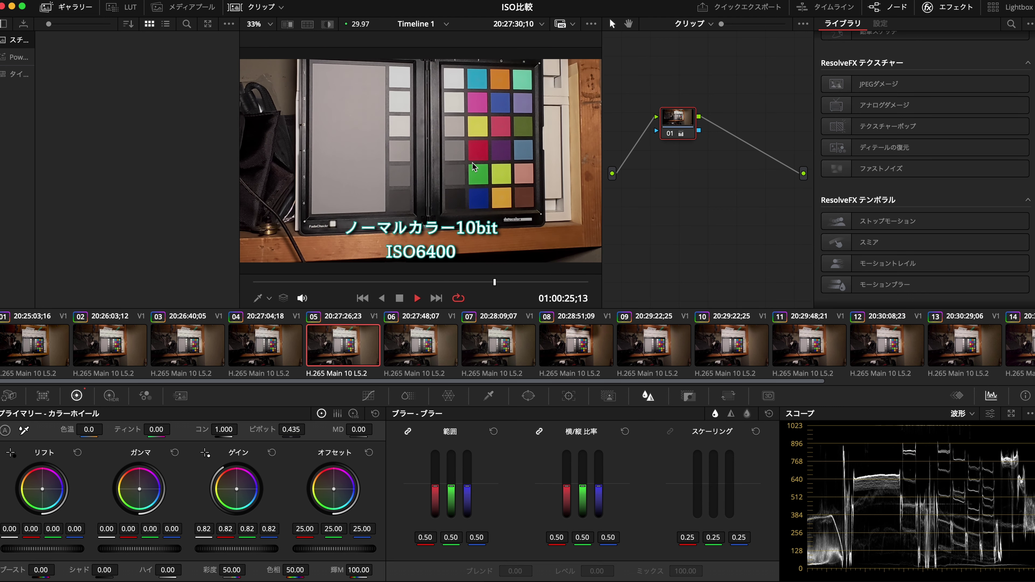
pyautogui.press('space')
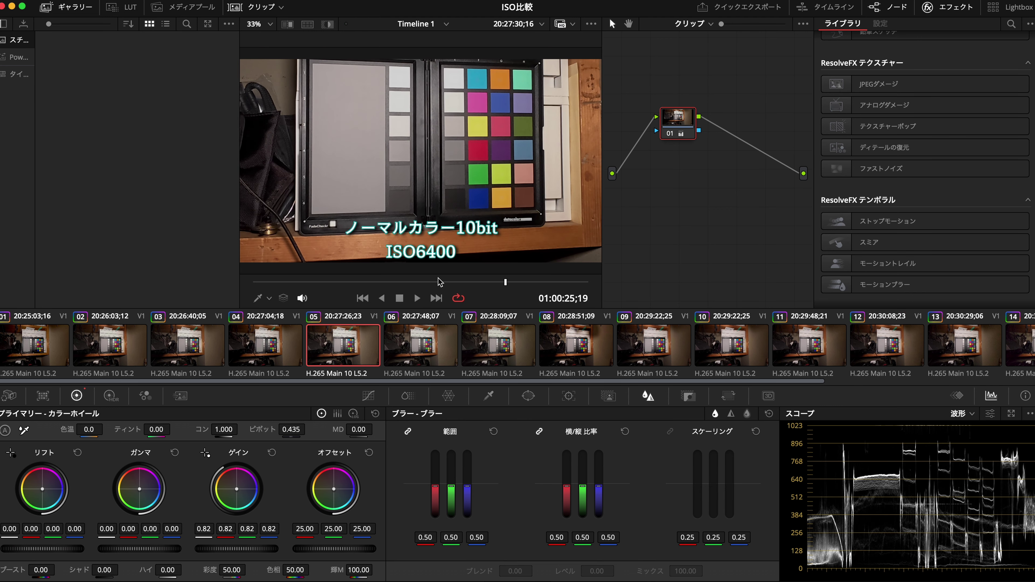
# Open clip 06, shot at ISO12800, and examine its colour chart patches up close during playback.
pyautogui.click(414, 351)
pyautogui.scroll(5, 499, 157)
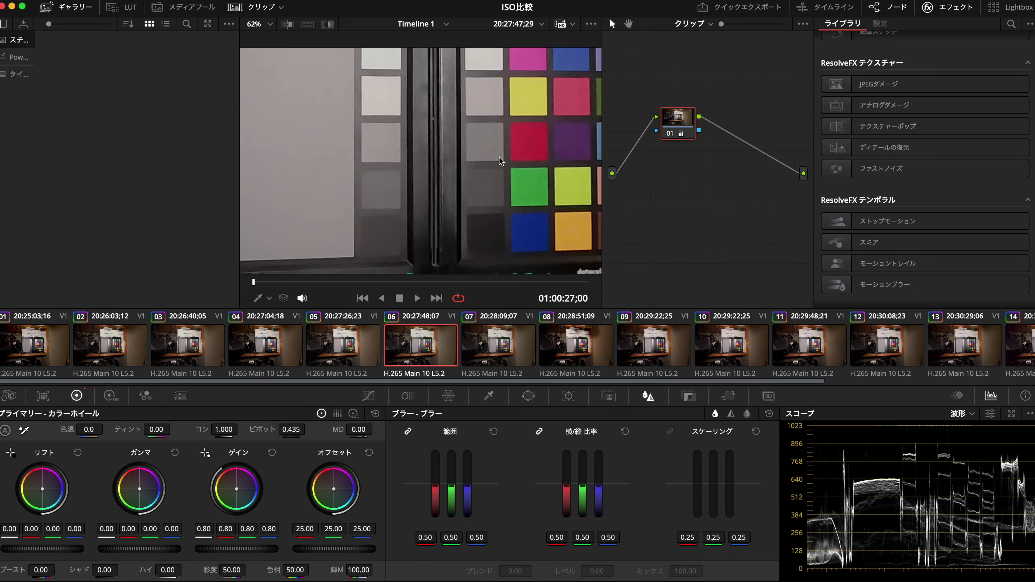
pyautogui.scroll(2, 465, 139)
pyautogui.scroll(2, 398, 155)
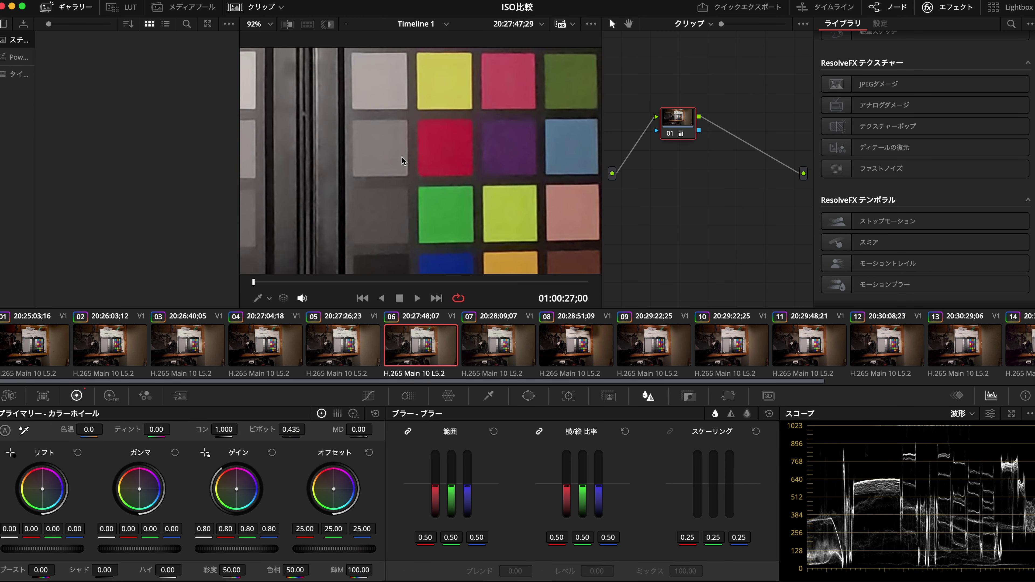
pyautogui.scroll(-2, 485, 151)
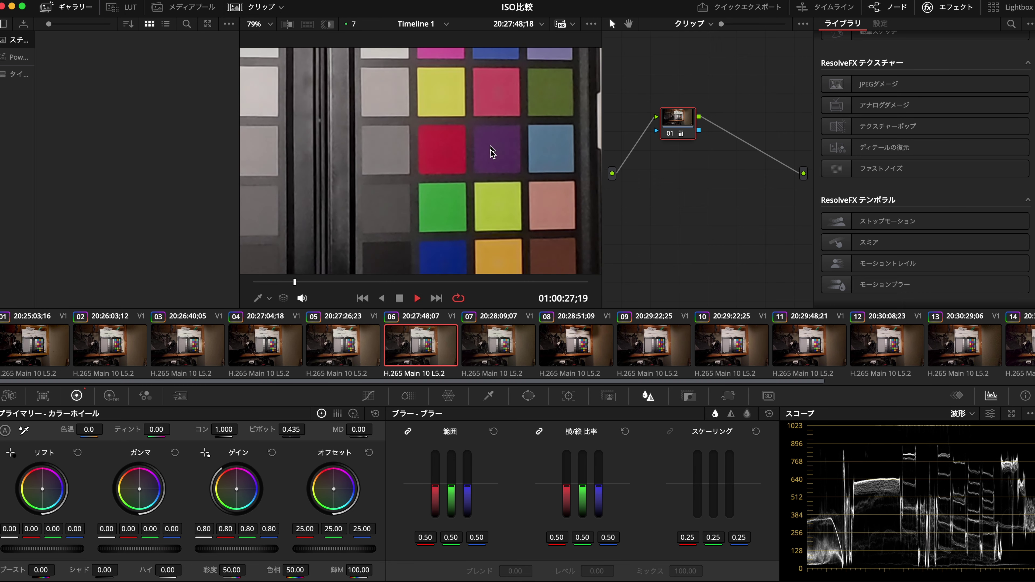
pyautogui.press('space')
pyautogui.scroll(-2, 537, 128)
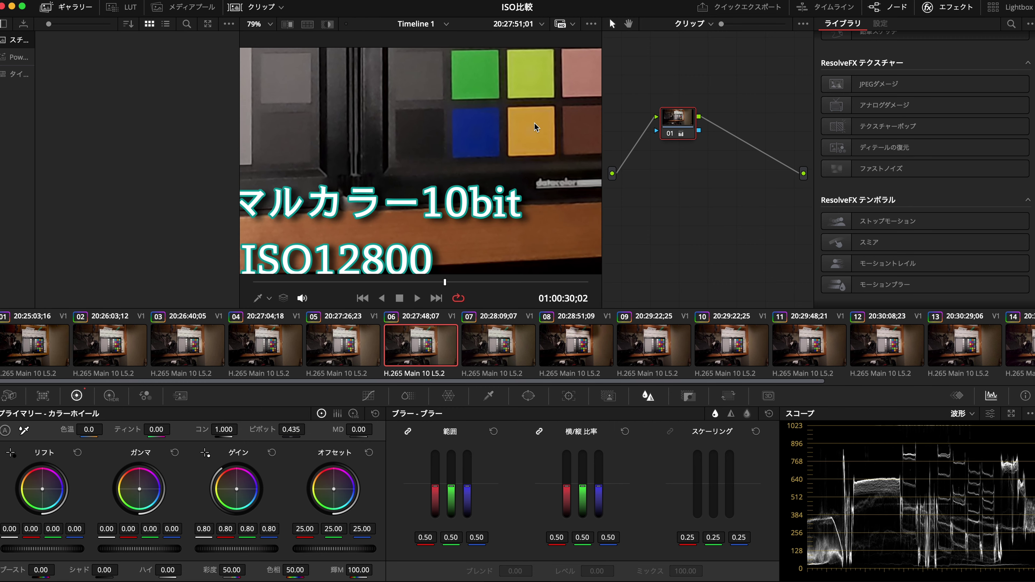
pyautogui.press('space')
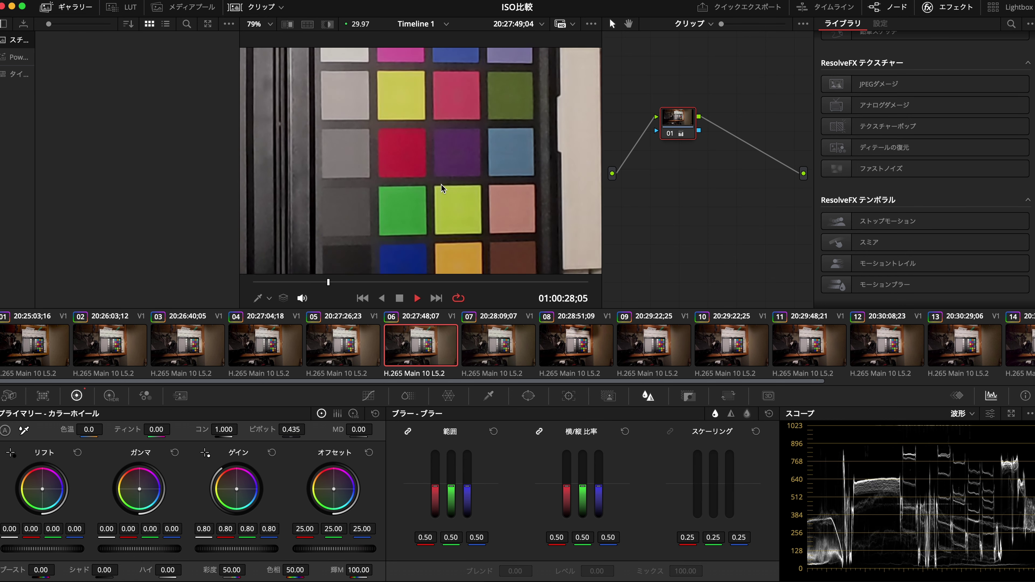
pyautogui.press('space')
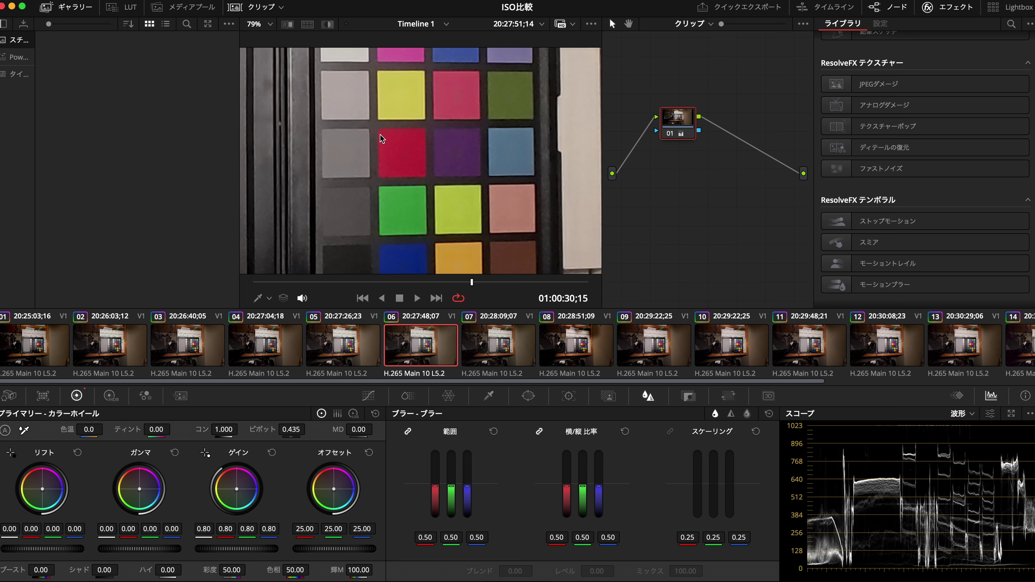
# Compare the magnified red and gray patches of clip 06 with clip 01, returning to clip 06 at full frame.
pyautogui.scroll(5, 380, 133)
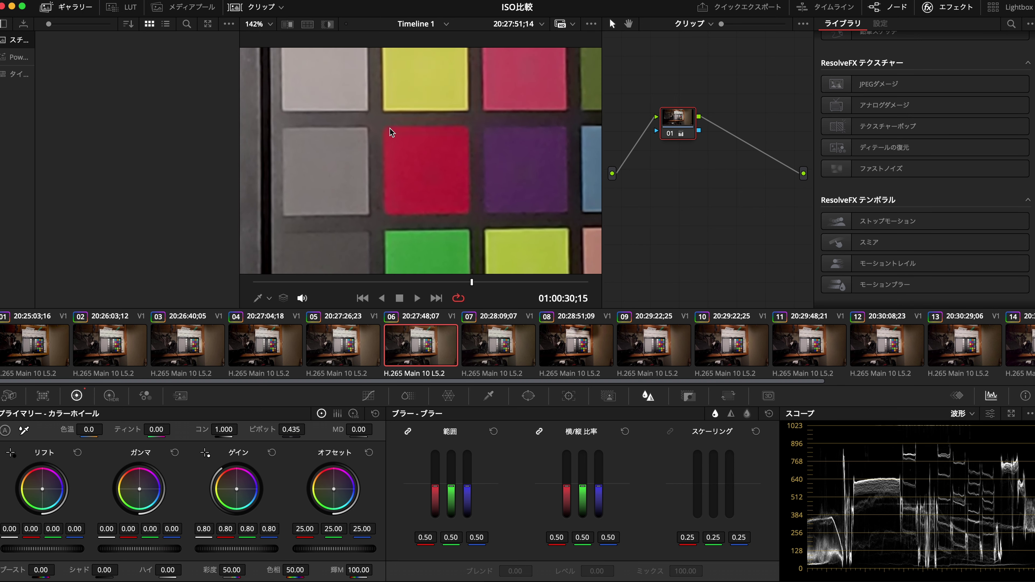
pyautogui.click(40, 346)
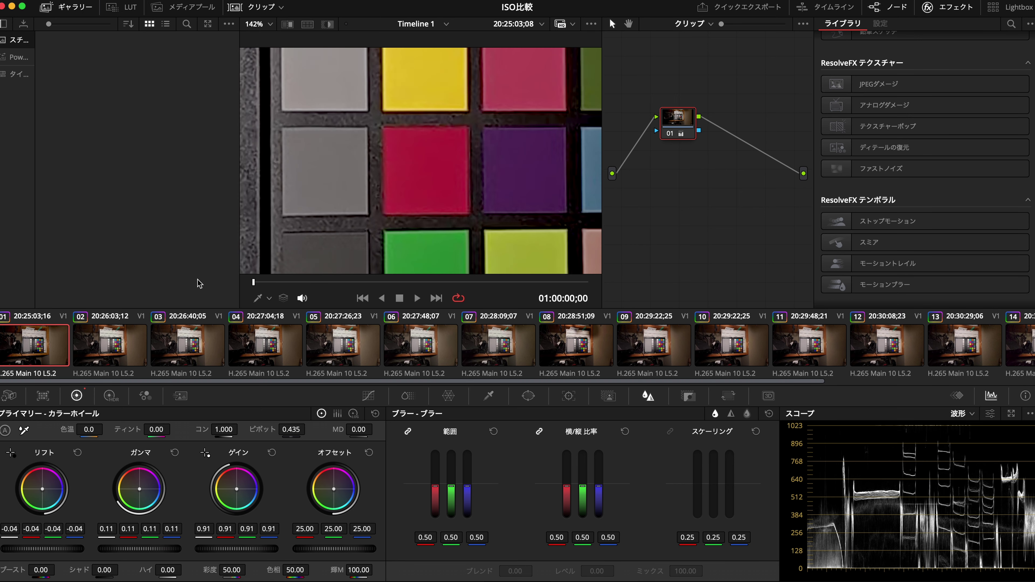
pyautogui.click(426, 344)
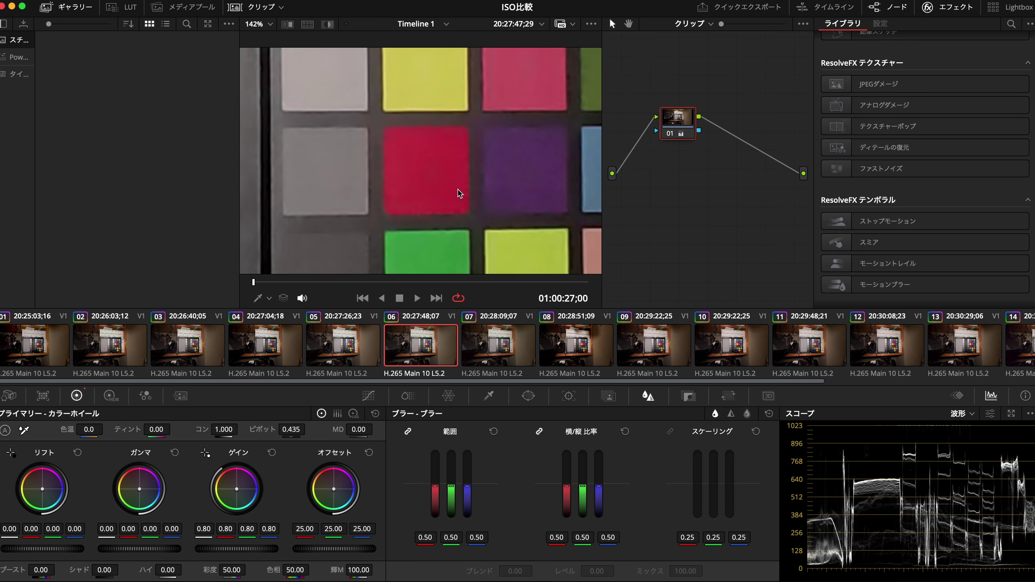
pyautogui.hotkey('shift', 'z')
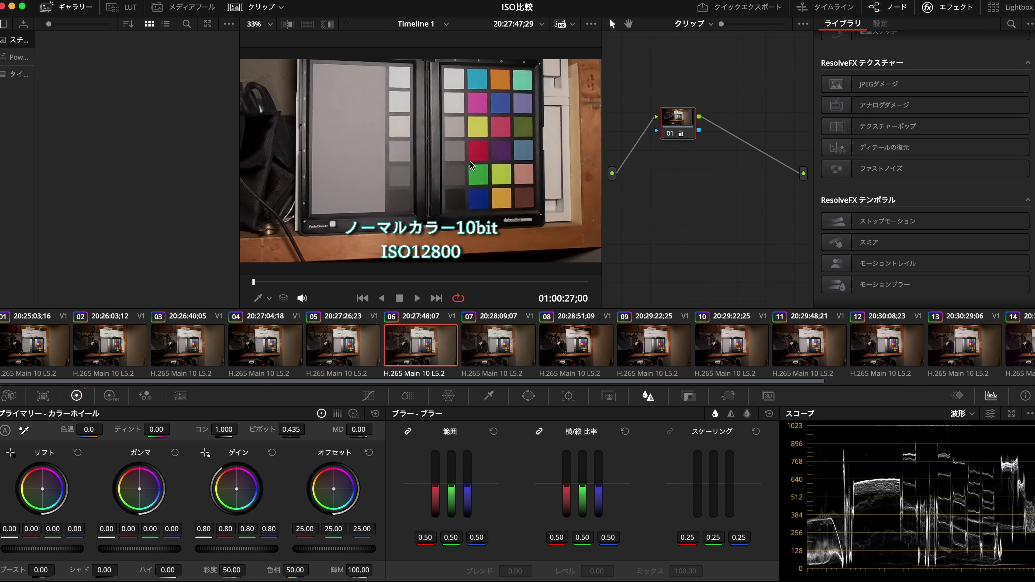
# Inspect the ISO12800 clip's gray and colour patches up close on a still frame, then restore the full frame.
pyautogui.scroll(10, 469, 161)
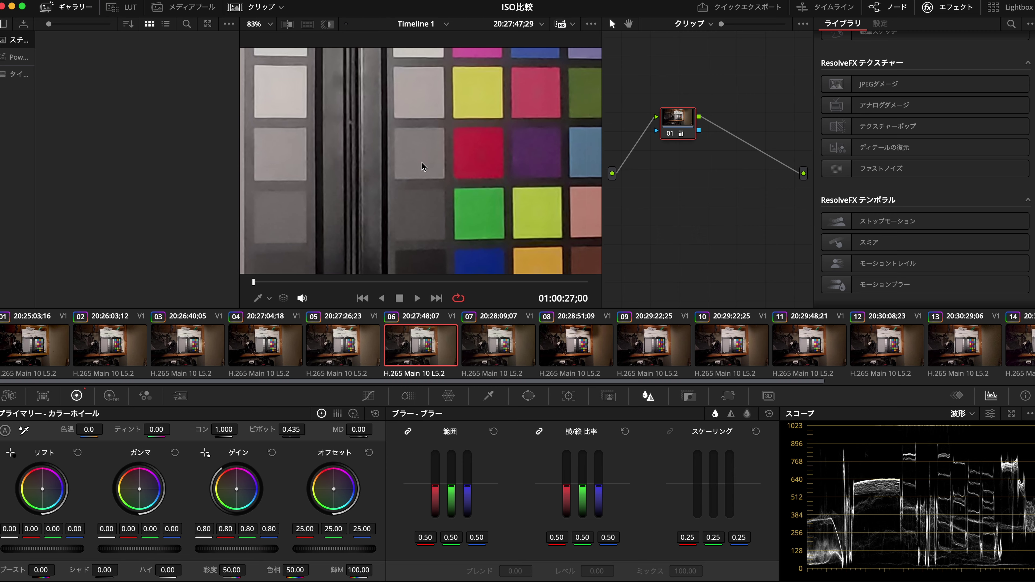
pyautogui.hscroll(3, 421, 163)
pyautogui.scroll(3, 422, 171)
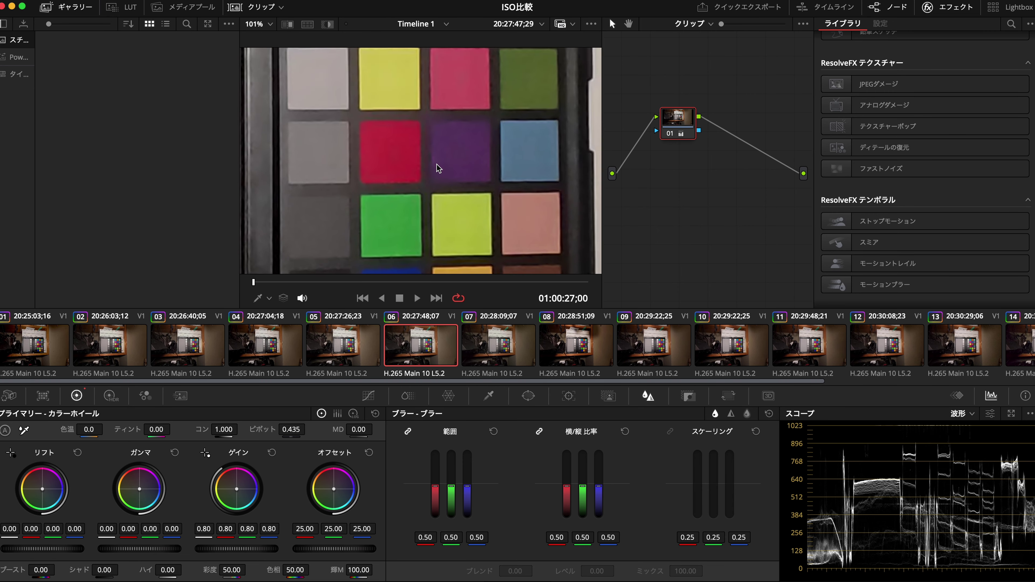
pyautogui.hscroll(-2, 438, 168)
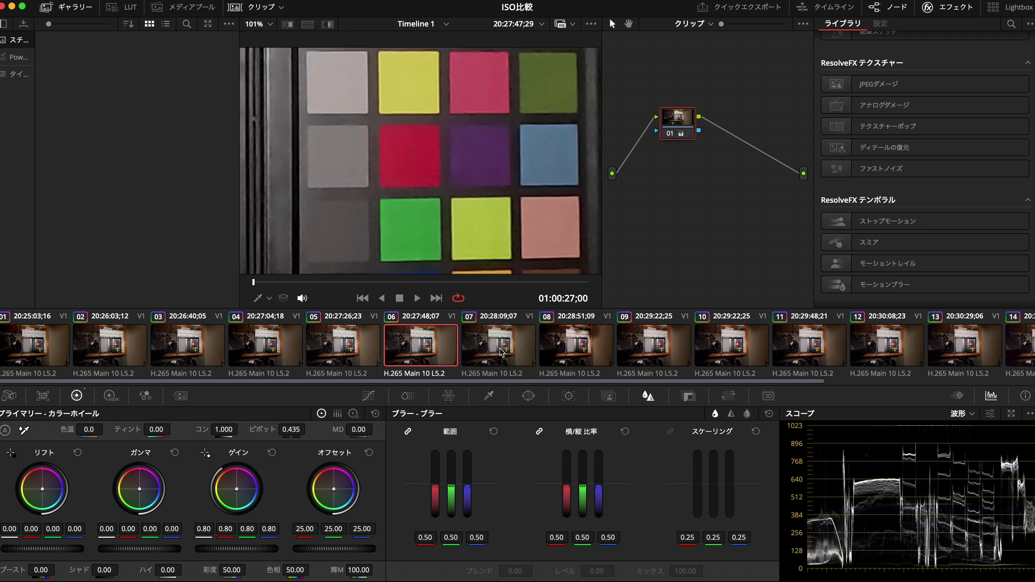
pyautogui.hotkey('shift', 'z')
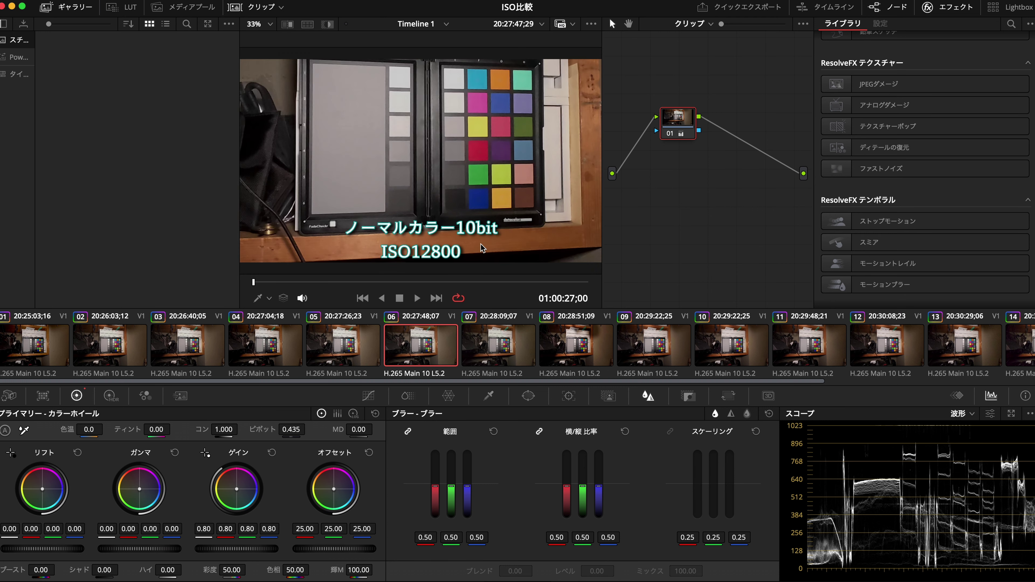
# Open clip 07, shot at ISO25600, and play it with the colour chart magnified.
pyautogui.click(497, 339)
pyautogui.scroll(5, 493, 233)
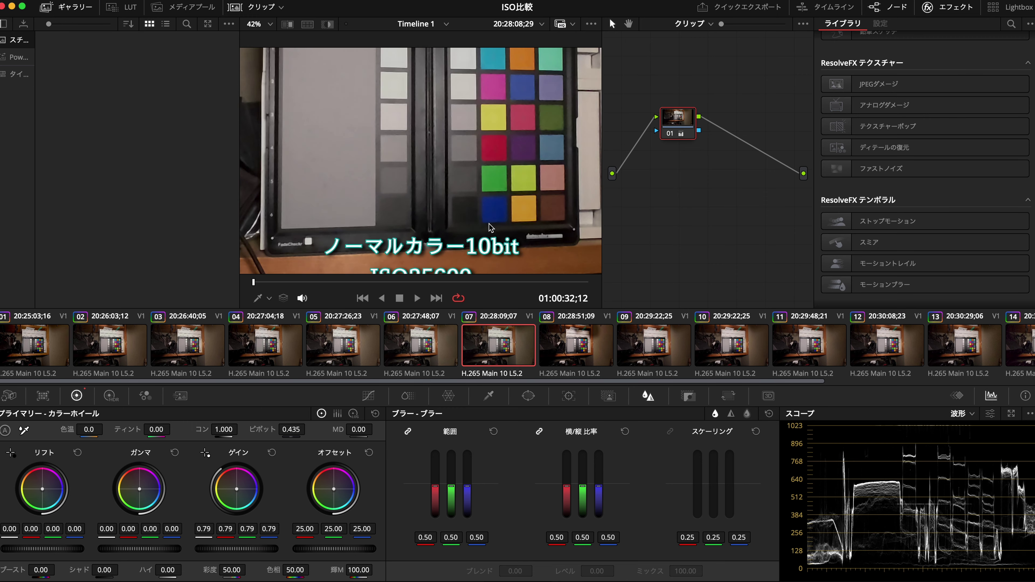
pyautogui.press('space')
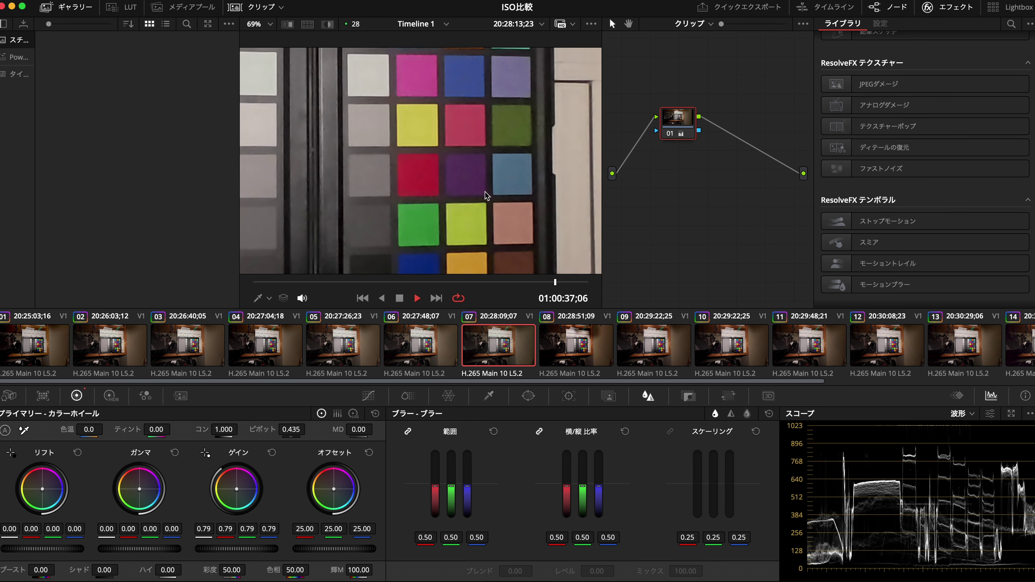
pyautogui.press('space')
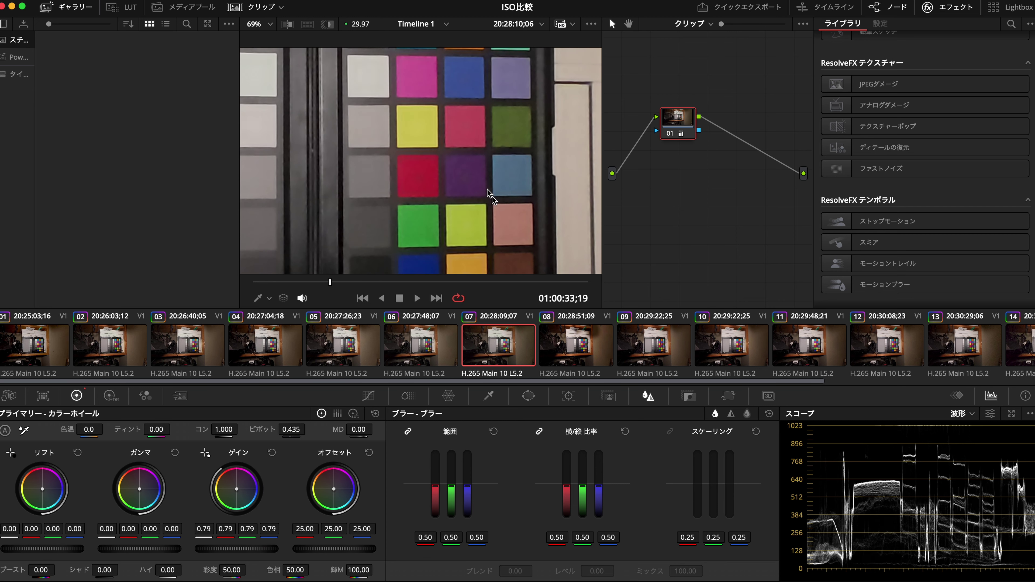
# Open clip 14, D-Log M at ISO12800, and examine its colour chart up close during playback before restoring the full frame.
pyautogui.moveTo(648, 382); pyautogui.dragTo(876, 385)
pyautogui.click(767, 350)
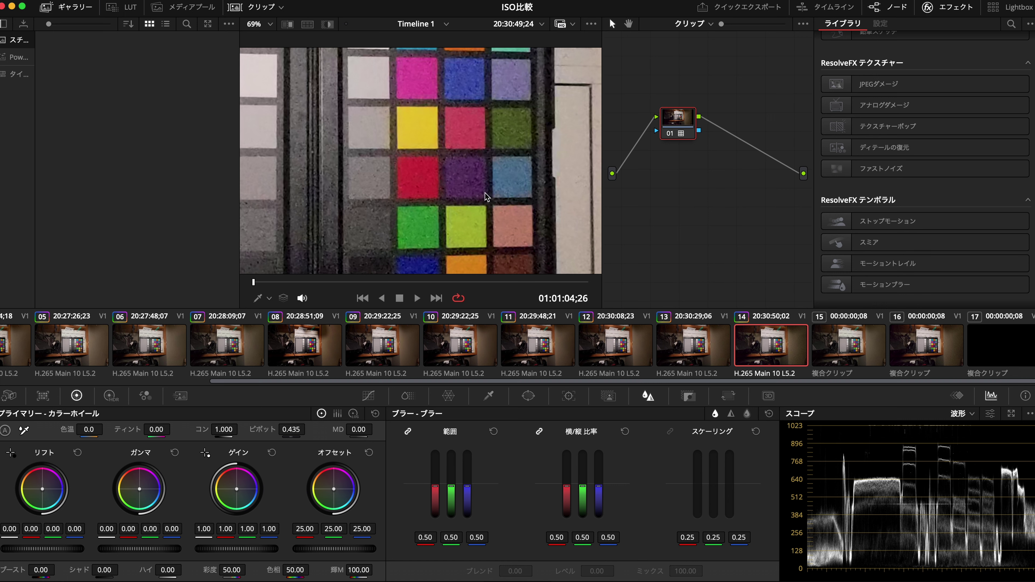
pyautogui.hotkey('shift', 'z')
pyautogui.scroll(4, 478, 154)
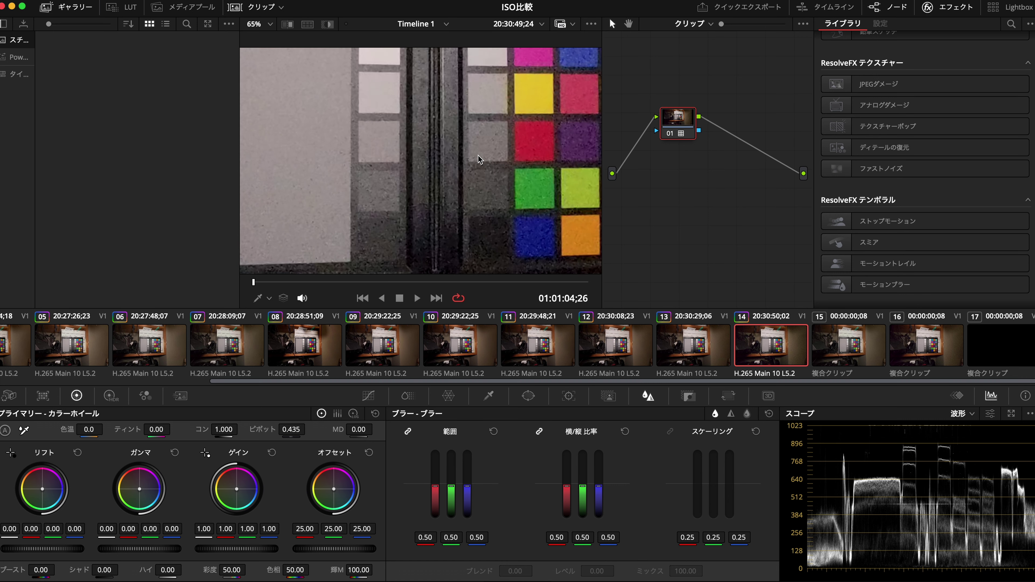
pyautogui.moveTo(497, 132); pyautogui.dragTo(458, 145)
pyautogui.press('space')
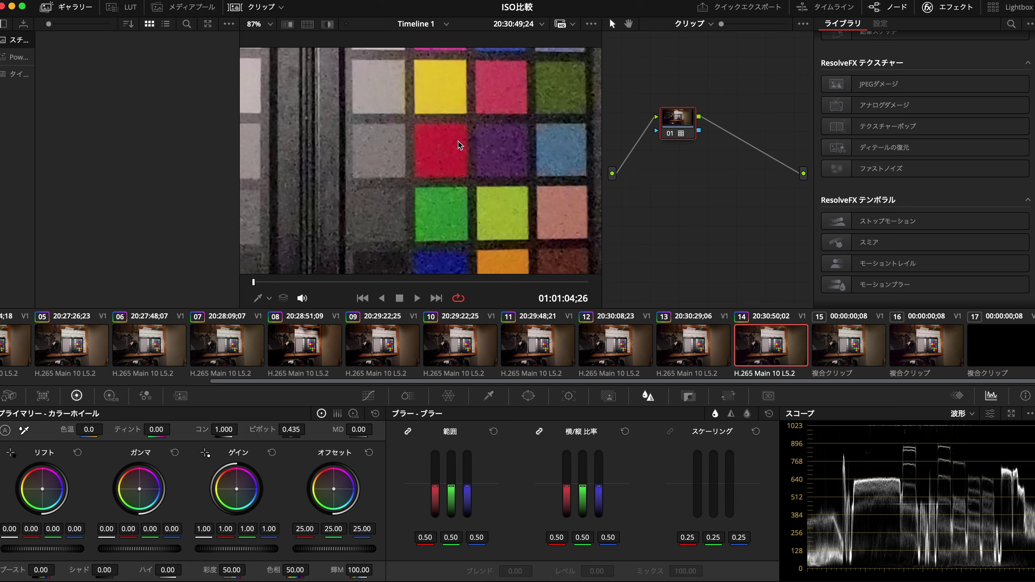
pyautogui.scroll(2, 458, 140)
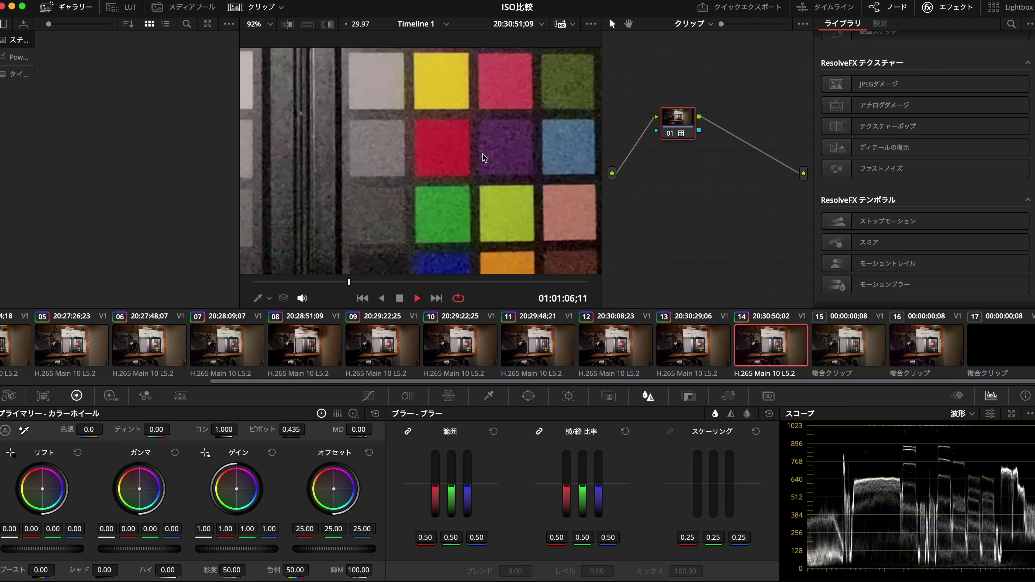
pyautogui.press('space')
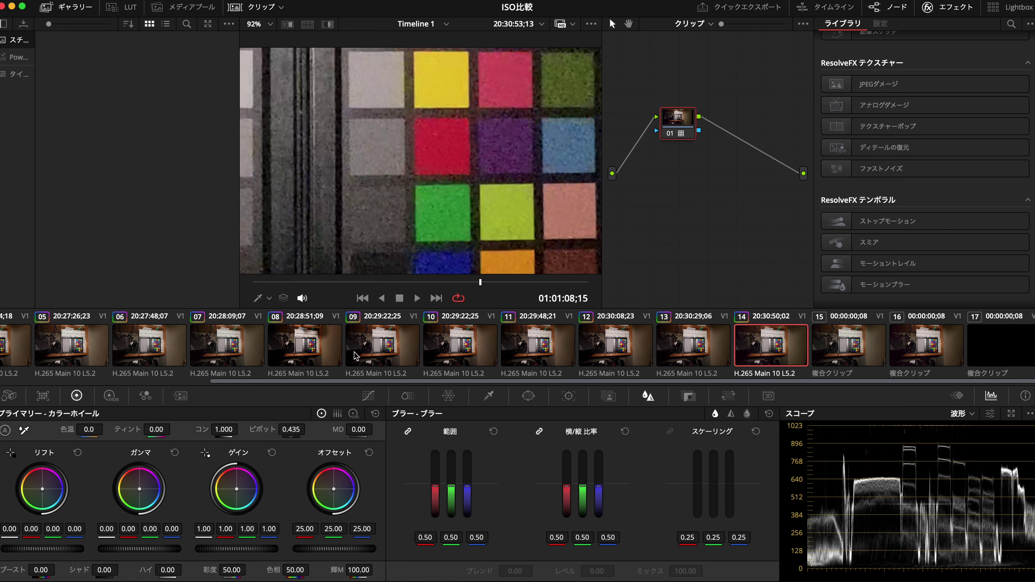
pyautogui.hotkey('shift', 'z')
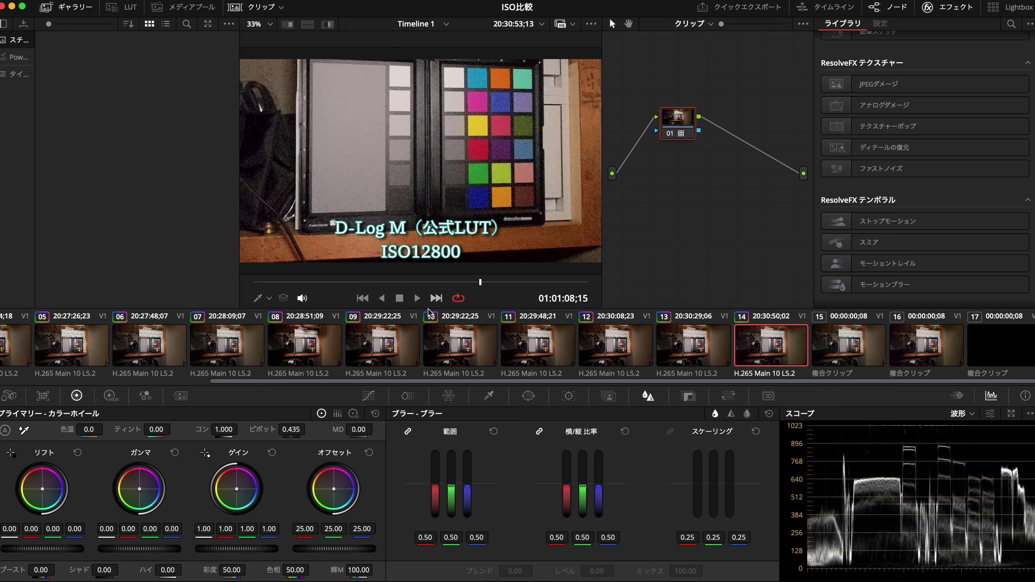
# Step back through clips 09 to 06 at full frame, ending on clip 07, shot at ISO25600.
pyautogui.click(367, 347)
pyautogui.click(333, 350)
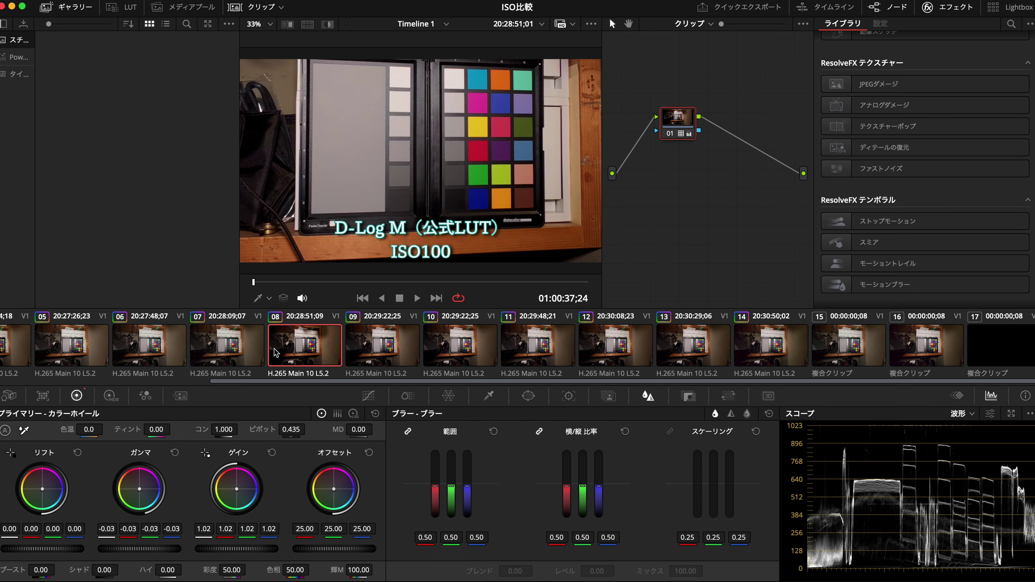
pyautogui.click(244, 354)
pyautogui.click(178, 353)
pyautogui.click(216, 353)
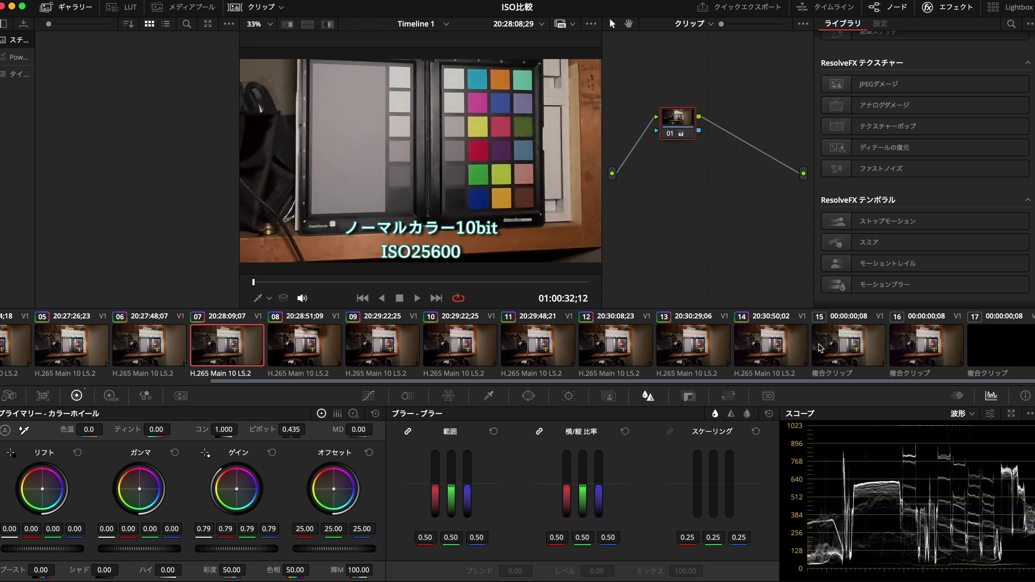
# View the normal-colour ISO comparison grid in compound clip 15, then go back to clip 07.
pyautogui.click(860, 353)
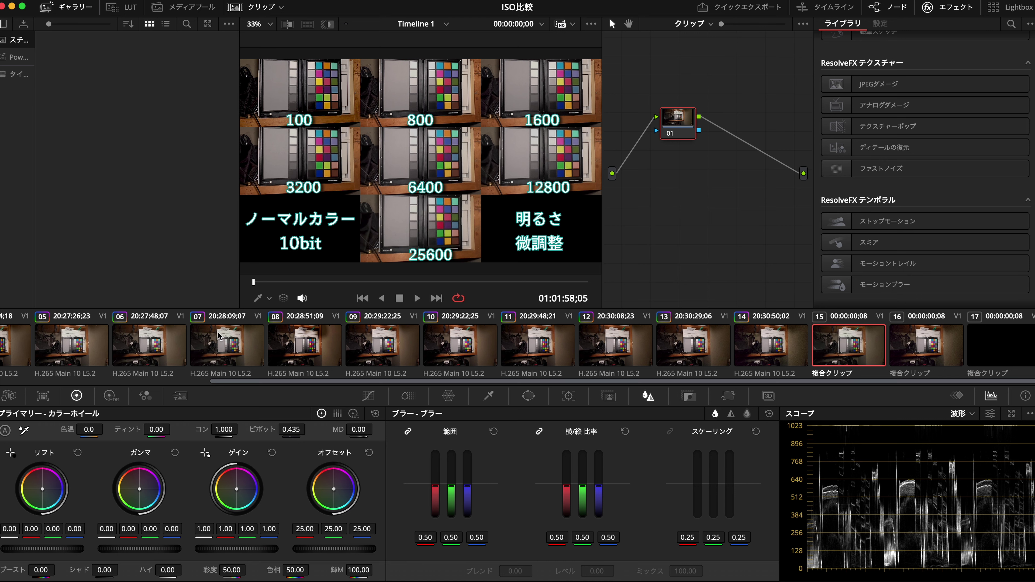
pyautogui.click(177, 347)
pyautogui.click(207, 349)
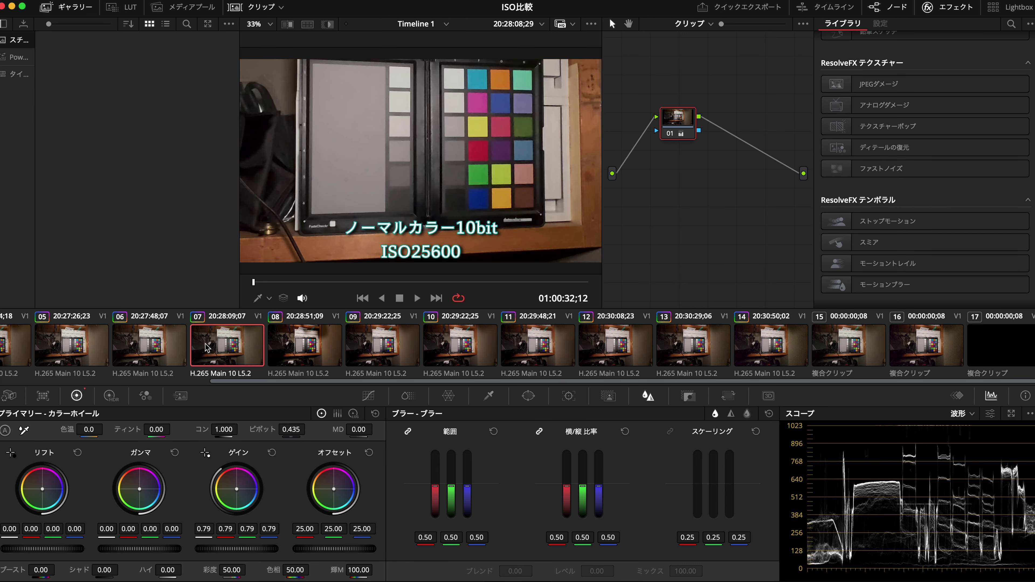
# Step through the D-Log M clips 08 to 13 at full frame, then return to clip 08, shot at ISO100.
pyautogui.click(289, 348)
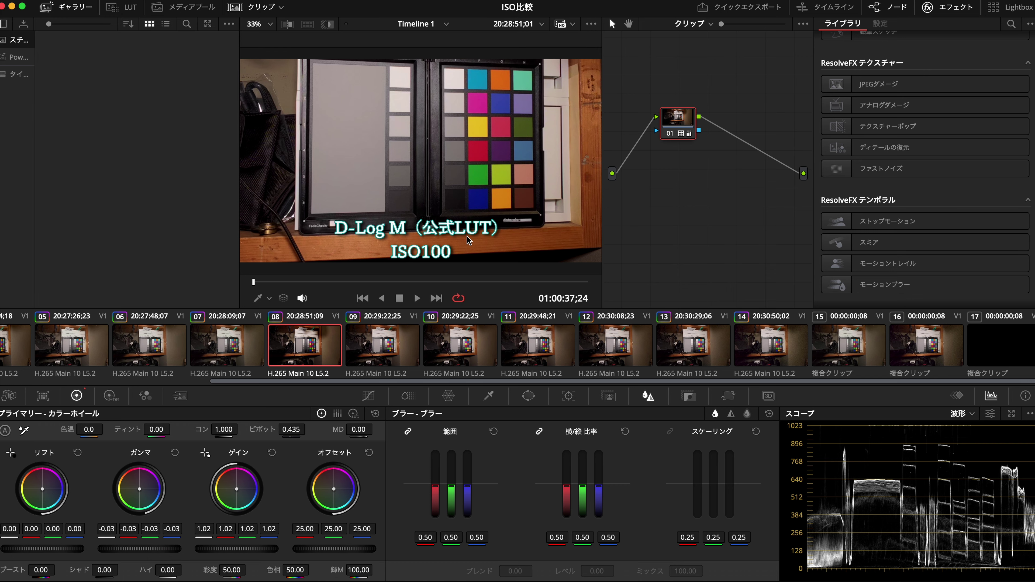
pyautogui.click(397, 362)
pyautogui.click(467, 362)
pyautogui.click(541, 353)
pyautogui.click(609, 355)
pyautogui.click(695, 353)
pyautogui.click(325, 355)
# Play the D-Log M ISO100 clip briefly with its colour chart patches magnified.
pyautogui.scroll(8, 457, 174)
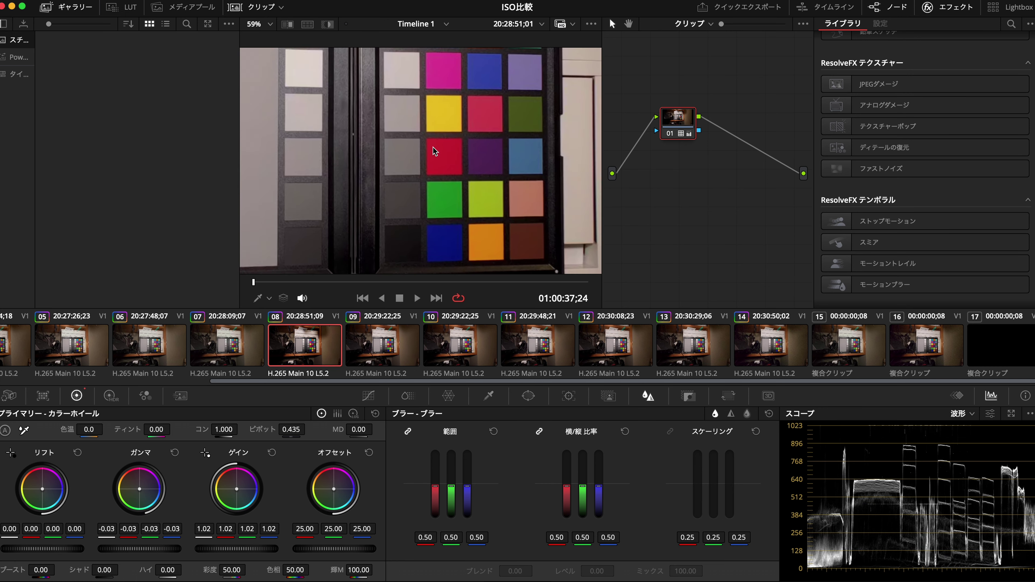
pyautogui.scroll(2, 444, 157)
pyautogui.press('space')
pyautogui.press('space')
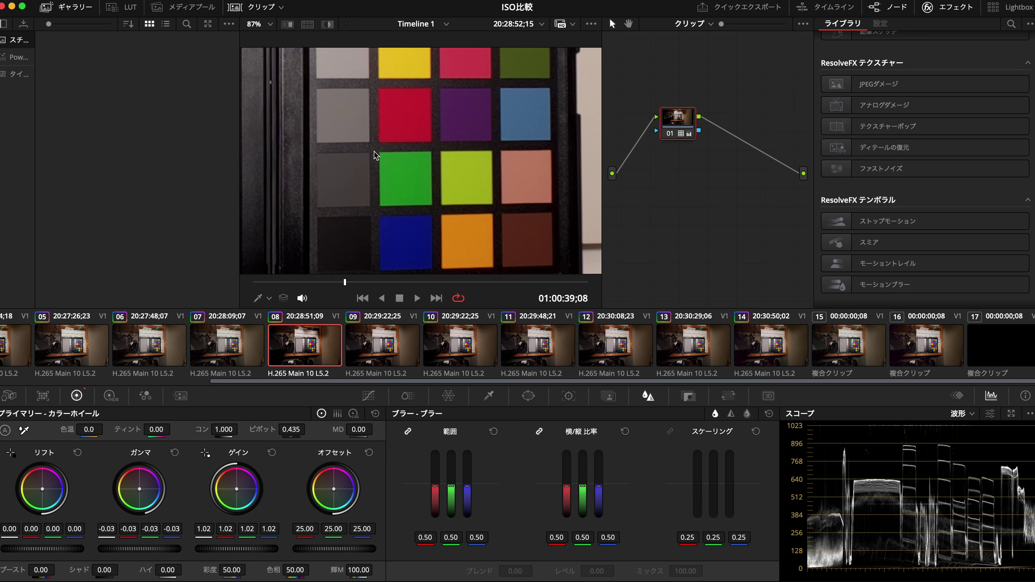
# Try midtone detail 83.50 and blur radius 0.27 on clip 08, then reset both adjustments.
pyautogui.moveTo(359, 429); pyautogui.dragTo(465, 512)
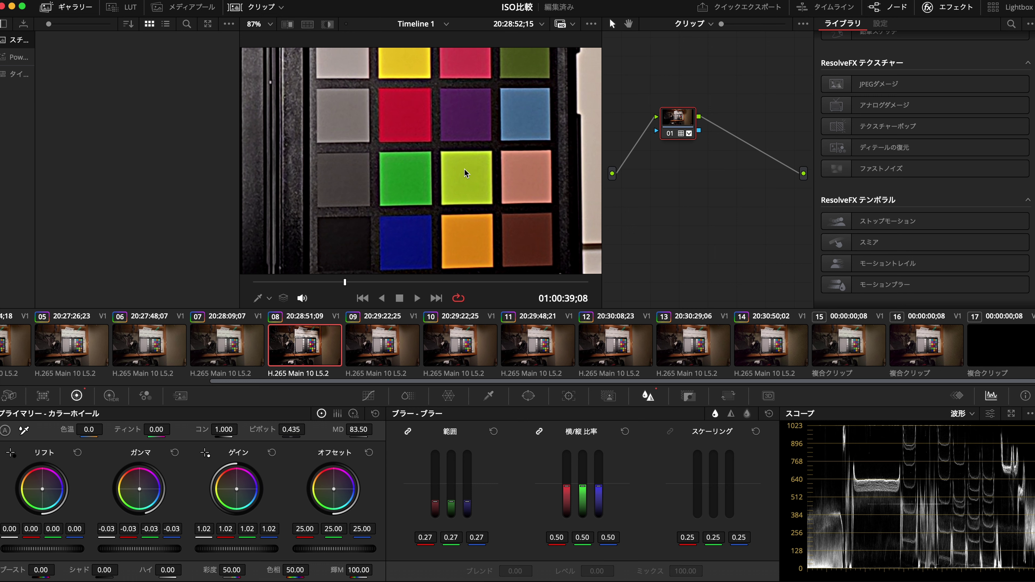
pyautogui.click(493, 431)
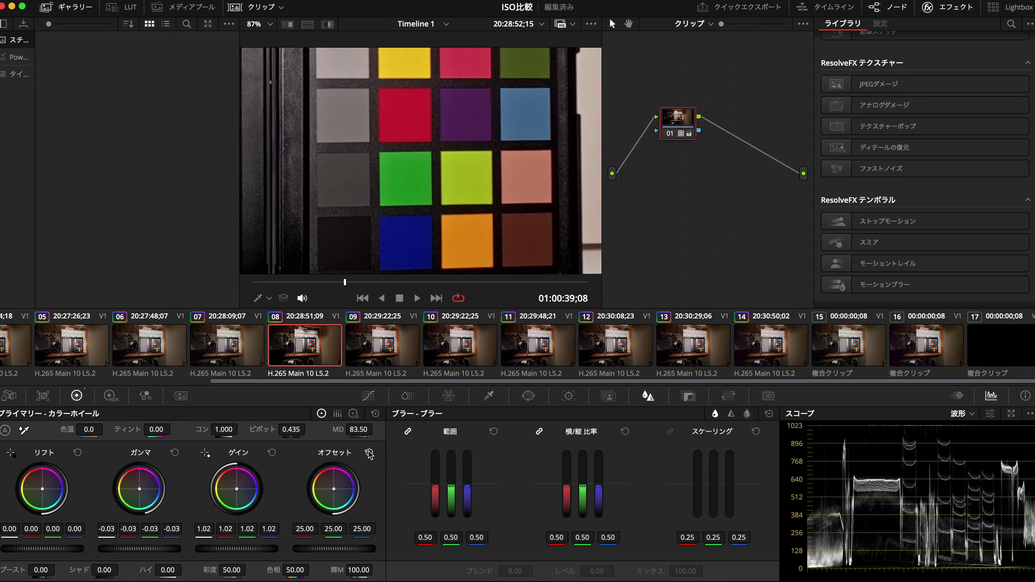
pyautogui.doubleClick(342, 430)
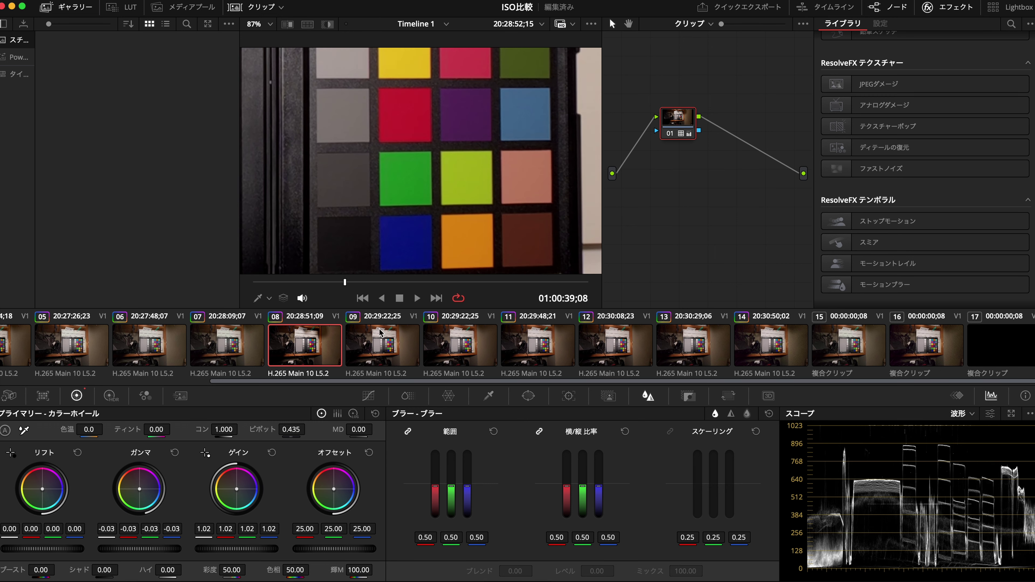
# Inspect the colour chart patches of the D-Log M ISO100 clip 08 at full frame and at several magnifications.
pyautogui.hotkey('shift', 'z')
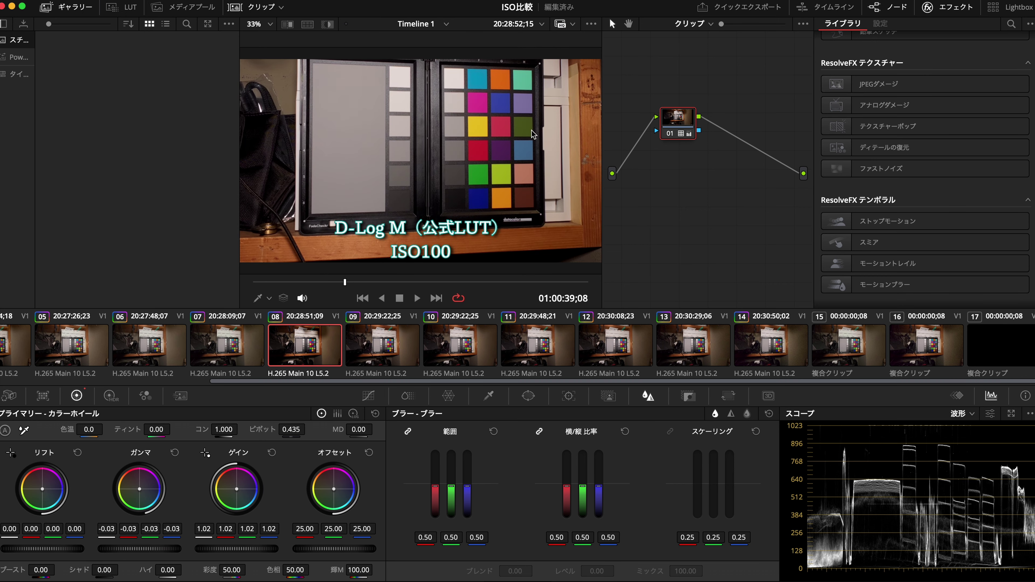
pyautogui.scroll(5, 501, 155)
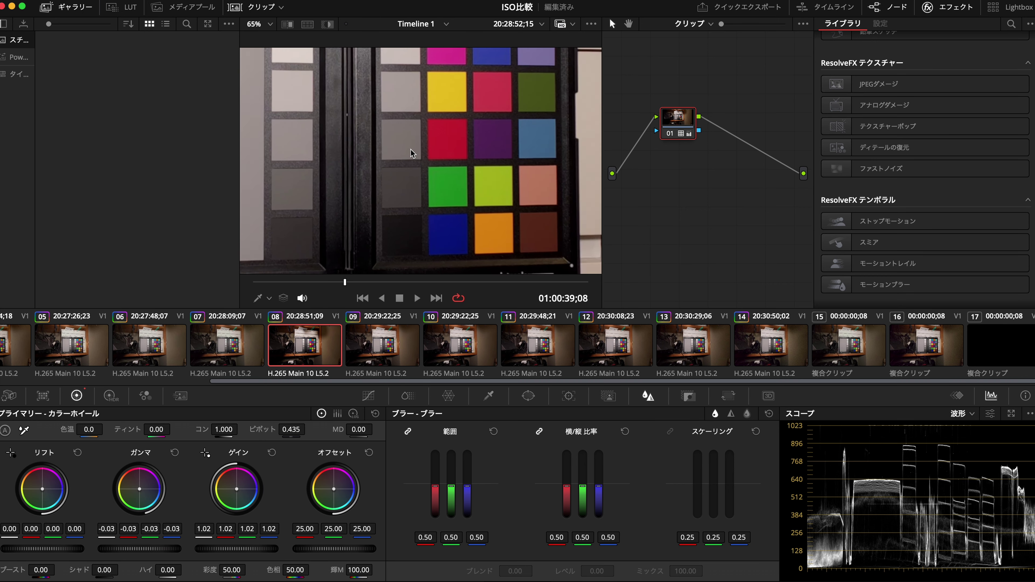
pyautogui.scroll(2, 410, 148)
pyautogui.scroll(-4, 419, 168)
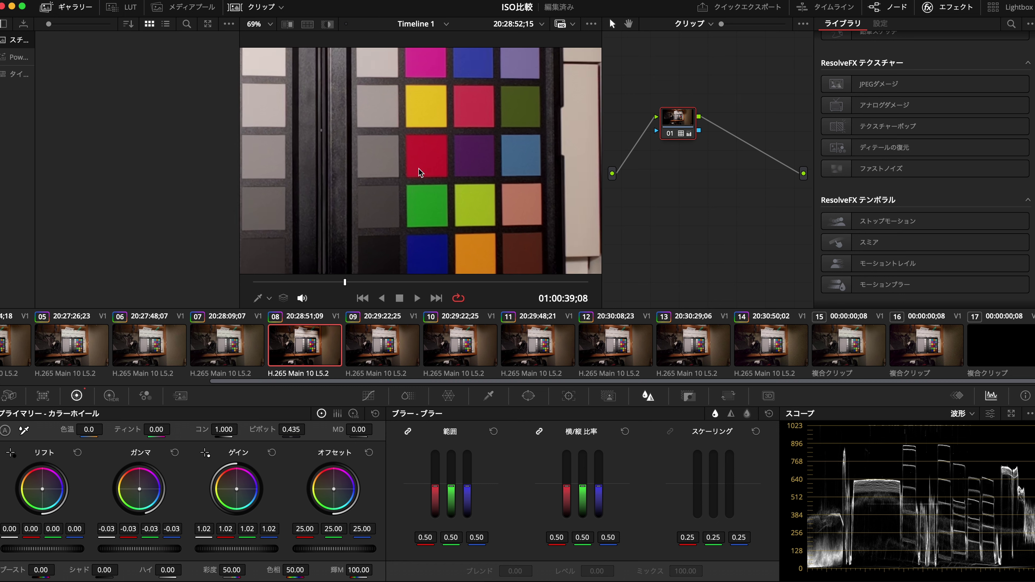
pyautogui.moveTo(446, 159); pyautogui.dragTo(442, 197)
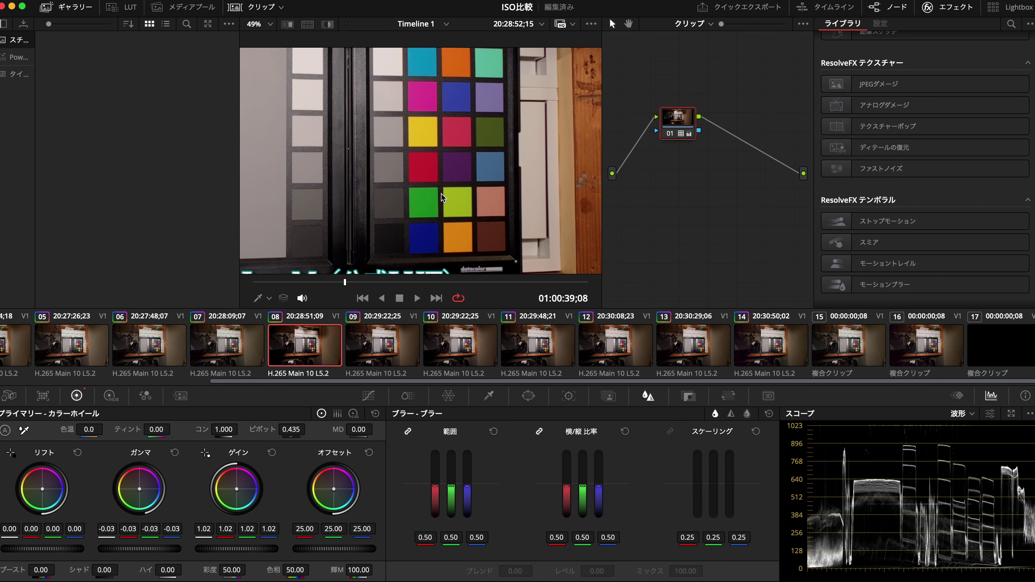
# Display clip 01 and clip 08 side by side in a split screen of the selected clips.
pyautogui.click(191, 383)
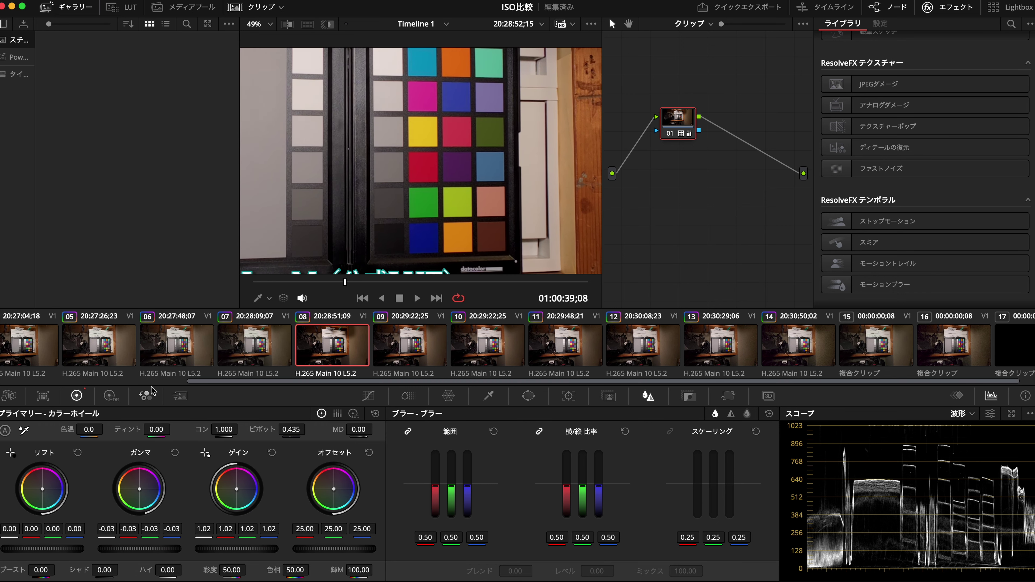
pyautogui.moveTo(203, 386); pyautogui.dragTo(6, 386)
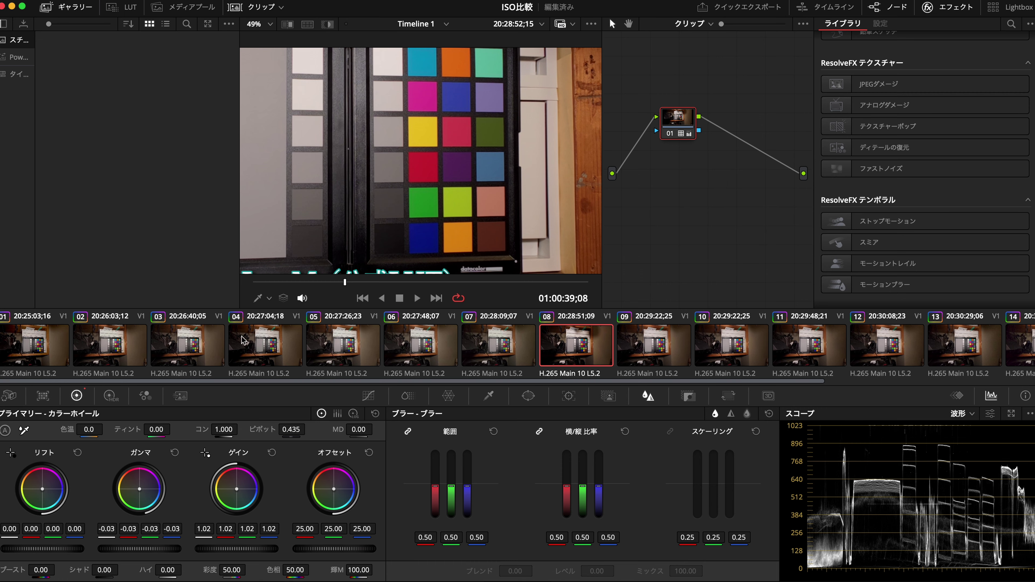
pyautogui.keyDown('super'); pyautogui.click(51, 348); pyautogui.keyUp('super')
pyautogui.click(269, 298)
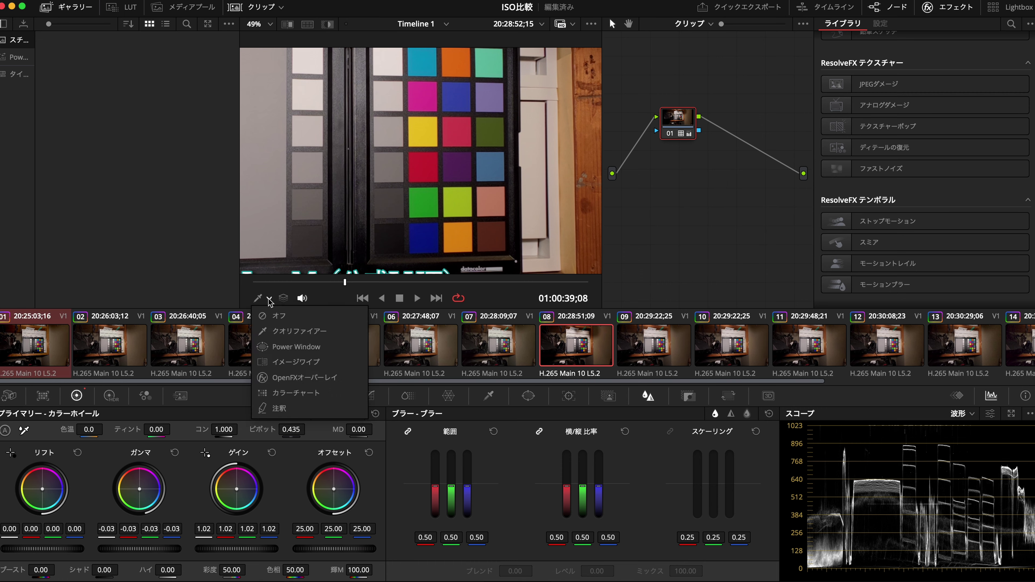
pyautogui.click(289, 363)
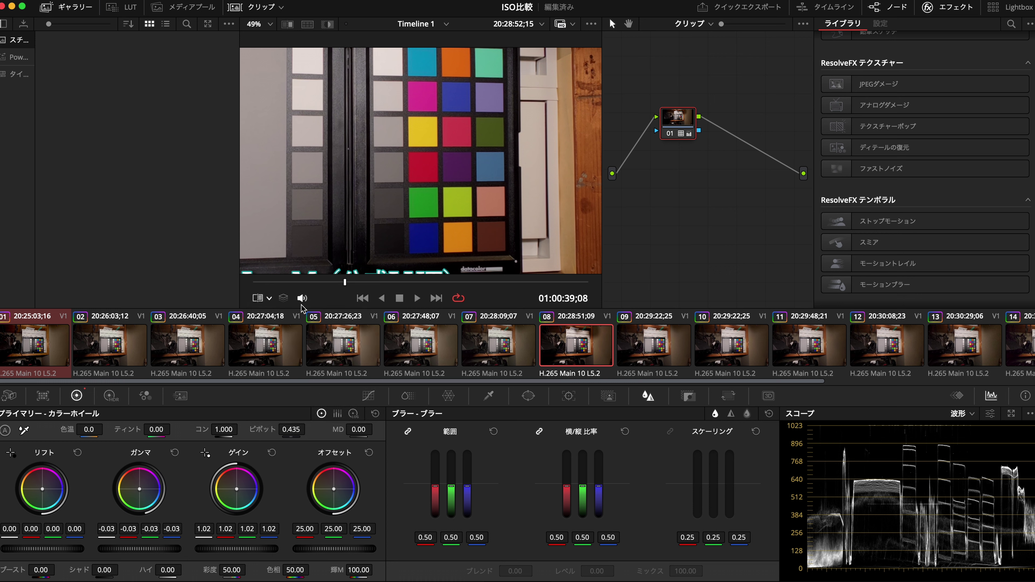
pyautogui.click(284, 298)
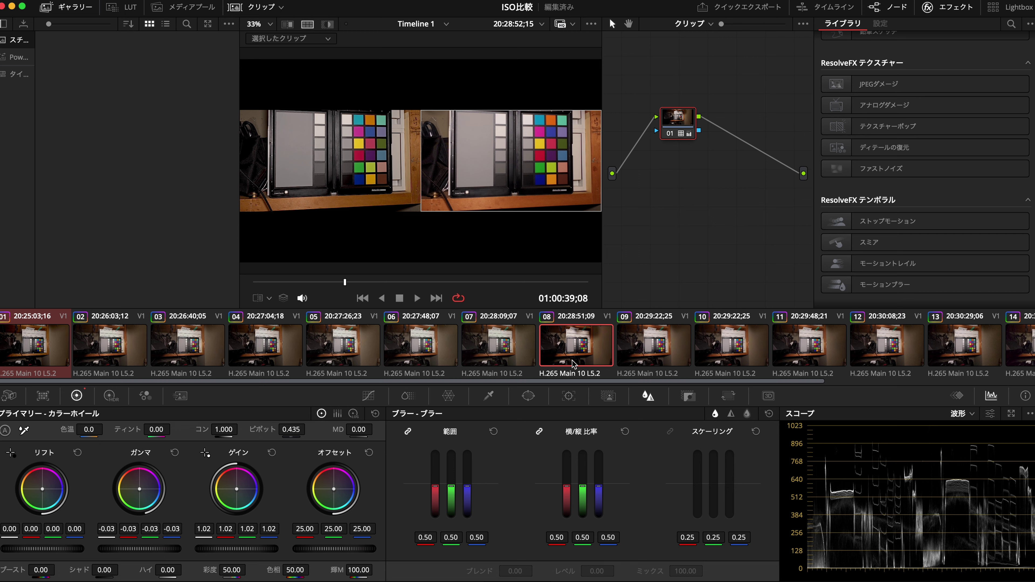
# Reselect clips 08 and 01 for the split screen, examine their colour charts magnified, and return to the fitted view.
pyautogui.click(573, 364)
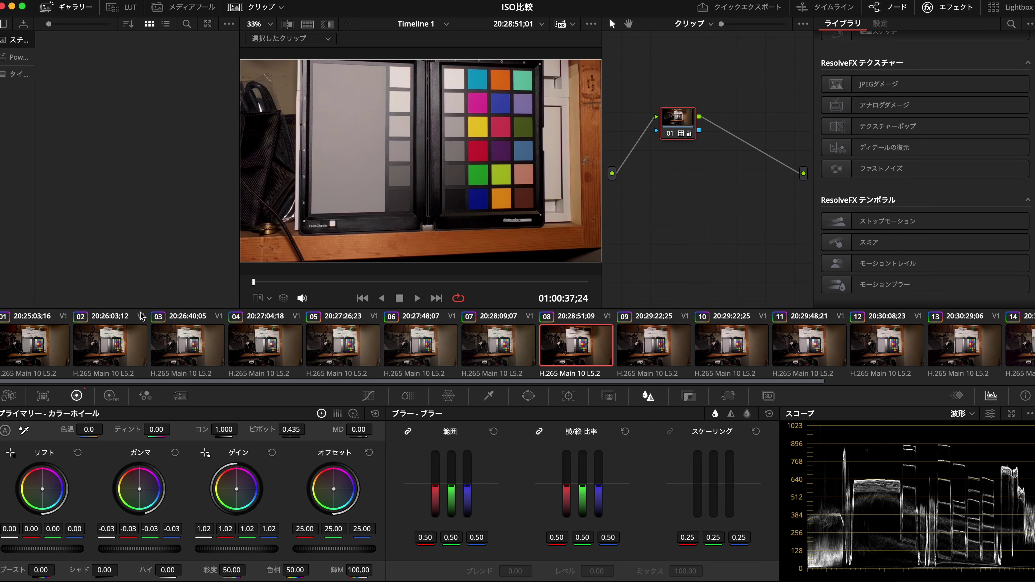
pyautogui.keyDown('super'); pyautogui.click(40, 349); pyautogui.keyUp('super')
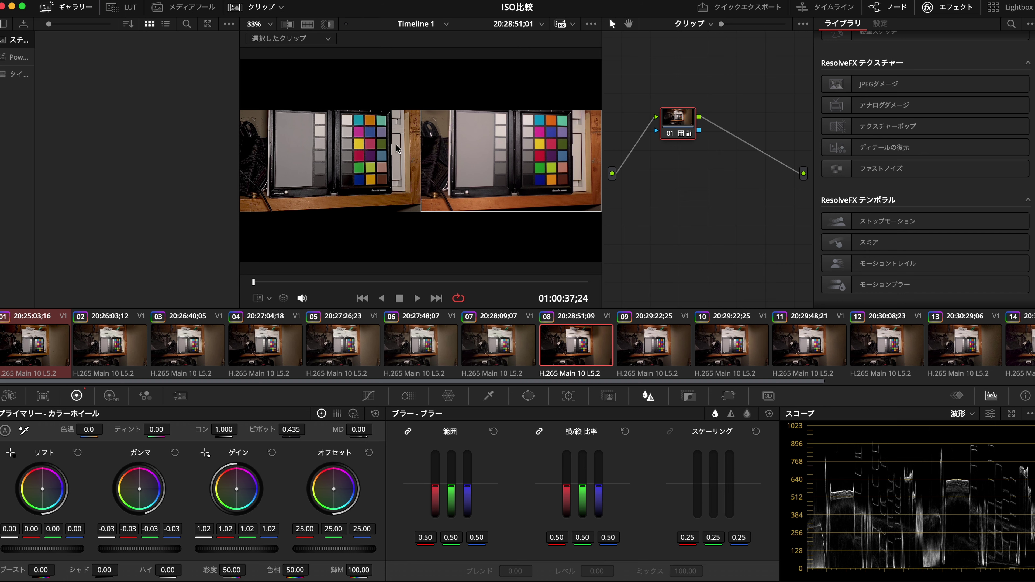
pyautogui.scroll(5, 397, 148)
pyautogui.moveTo(397, 148); pyautogui.dragTo(341, 180)
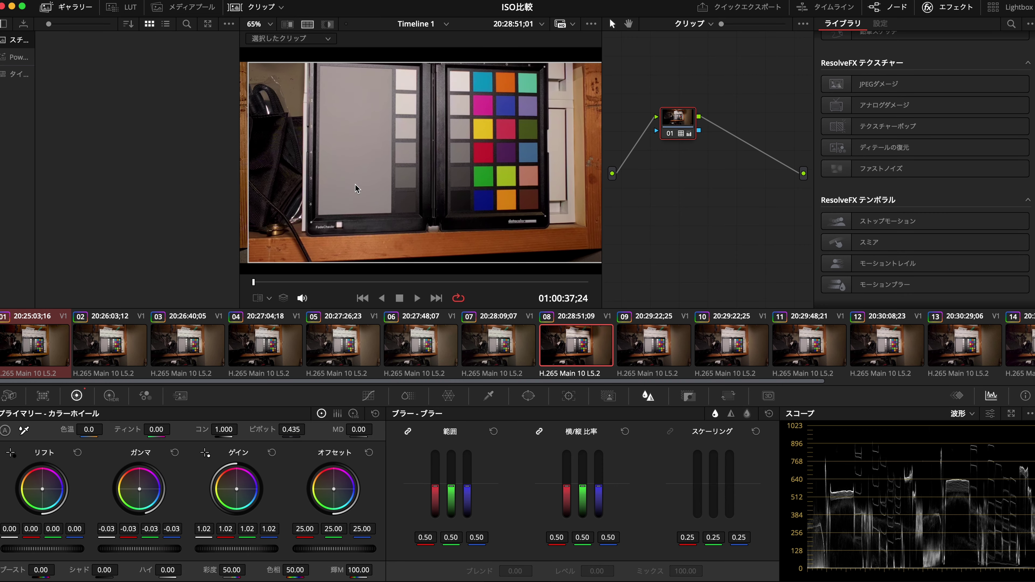
pyautogui.moveTo(426, 159); pyautogui.dragTo(378, 164)
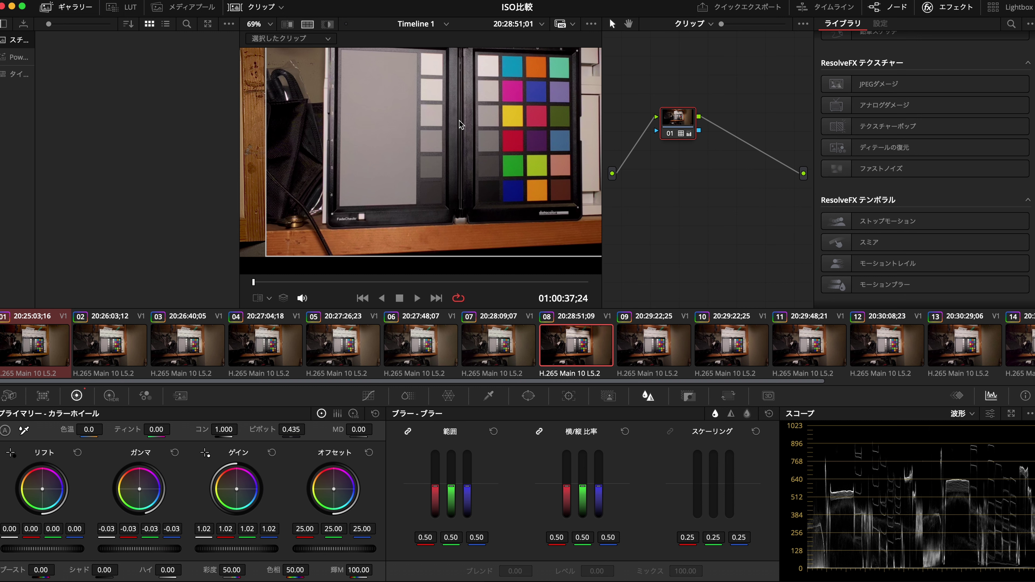
pyautogui.hotkey('shift', 'z')
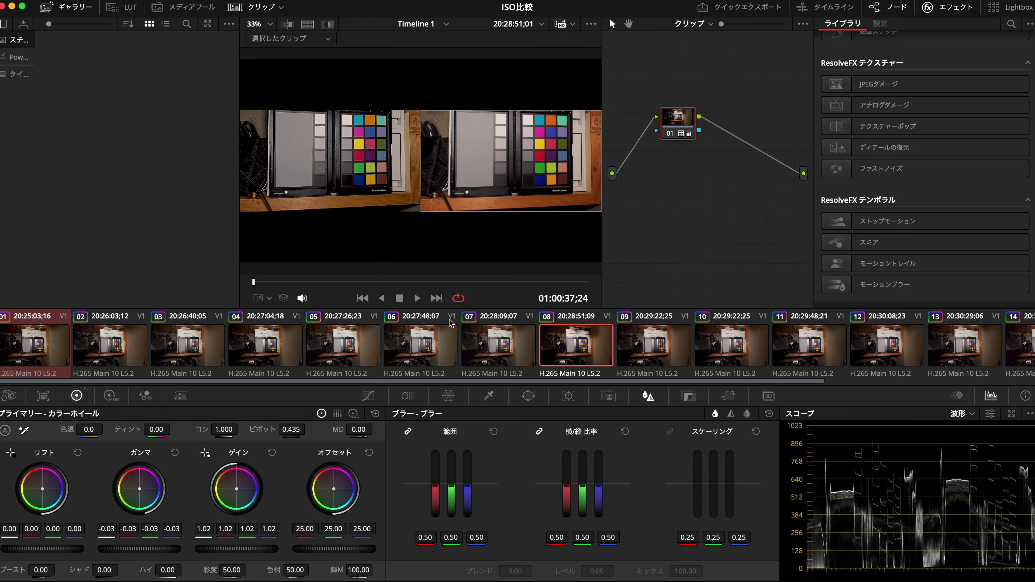
# Check clips 02 and 08, try the current-group split screen, and turn the split-screen comparison off with clip 08 shown.
pyautogui.click(81, 341)
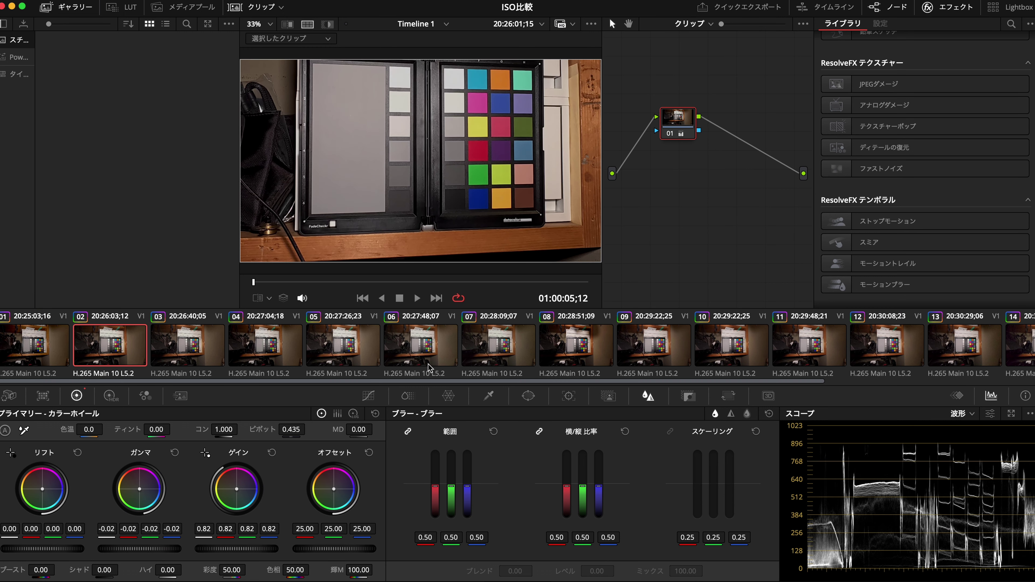
pyautogui.click(585, 361)
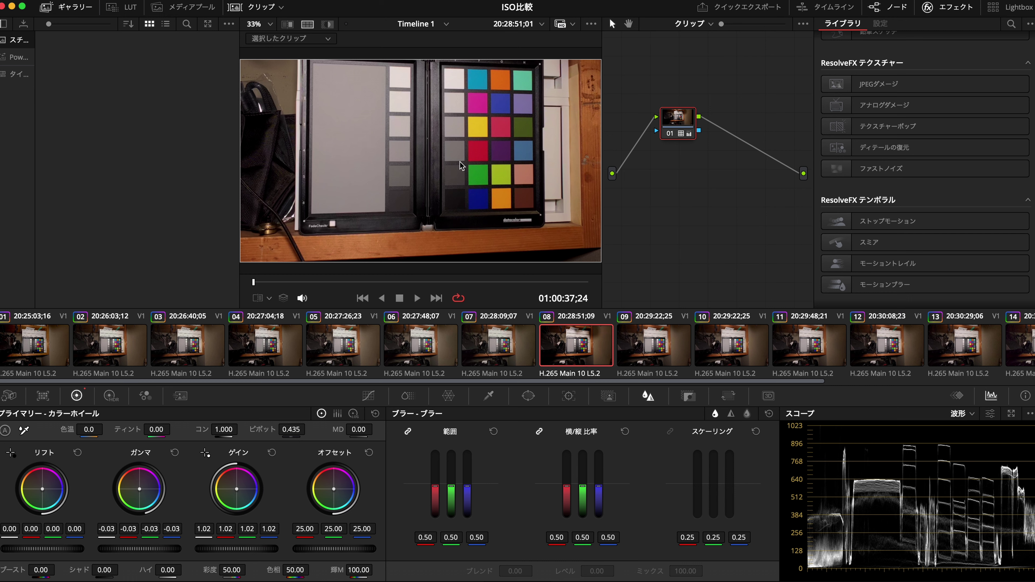
pyautogui.click(591, 24)
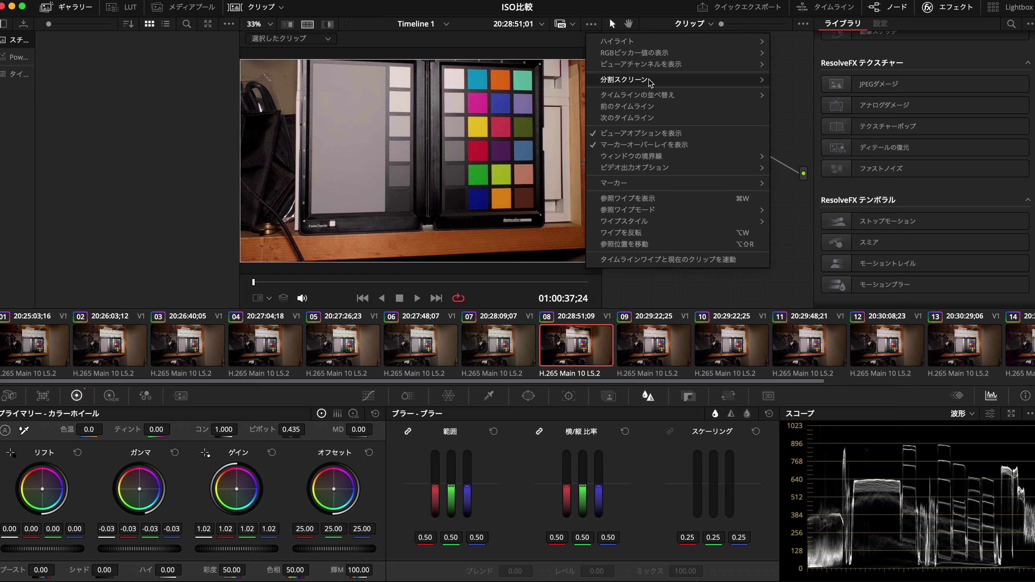
pyautogui.moveTo(650, 83)
pyautogui.click(796, 98)
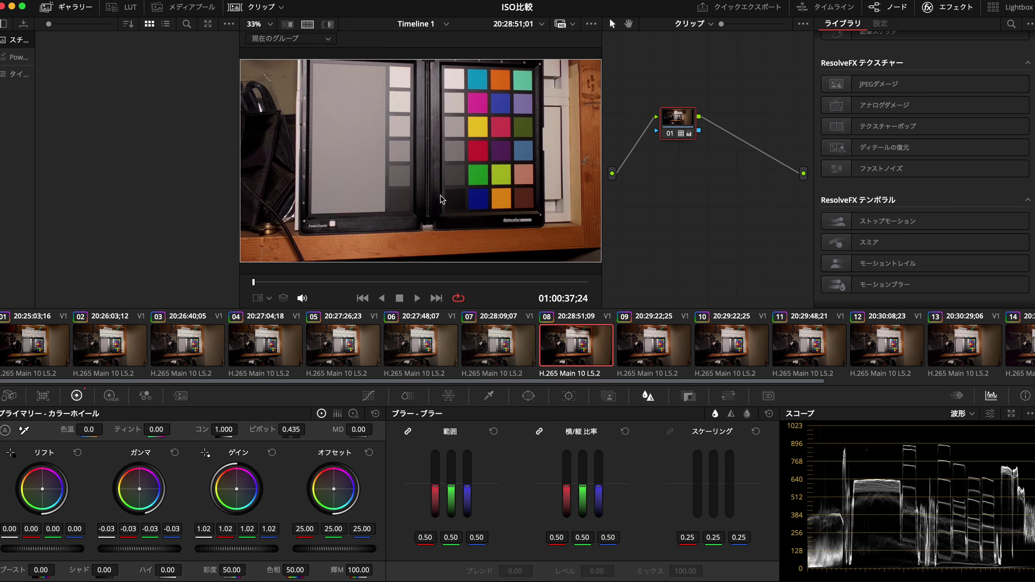
pyautogui.click(652, 350)
pyautogui.click(552, 355)
pyautogui.click(269, 299)
pyautogui.click(293, 318)
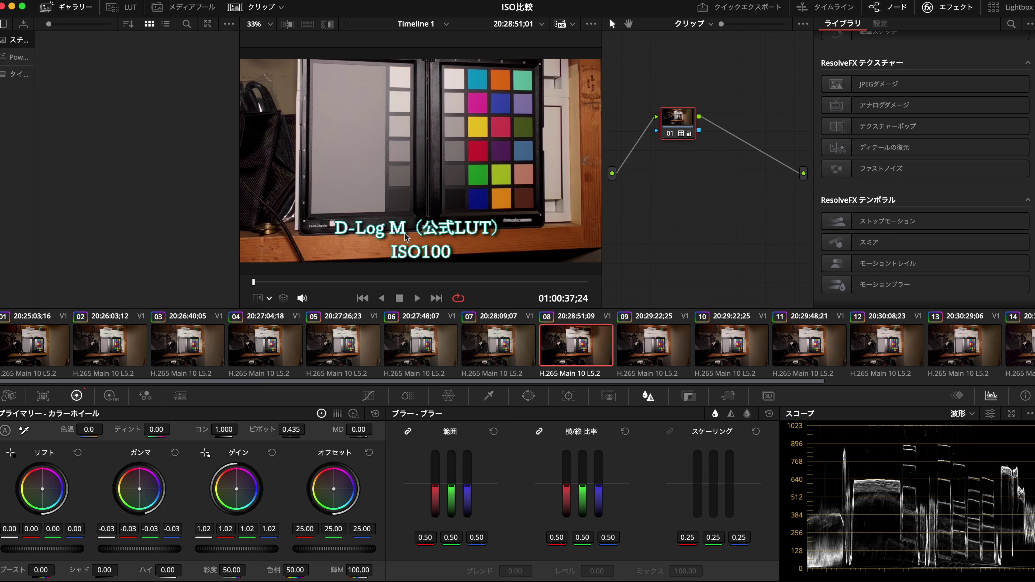
# Compare the D-Log M ISO100 clip 08 and ISO400 clip 09 by alternating between them with the chart magnified to 65%.
pyautogui.click(661, 356)
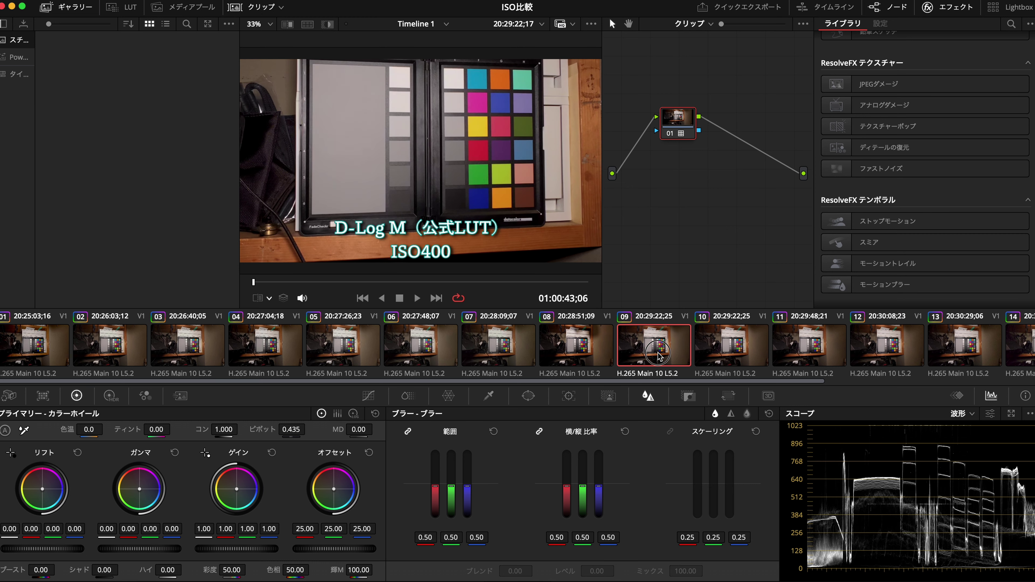
pyautogui.scroll(8, 460, 199)
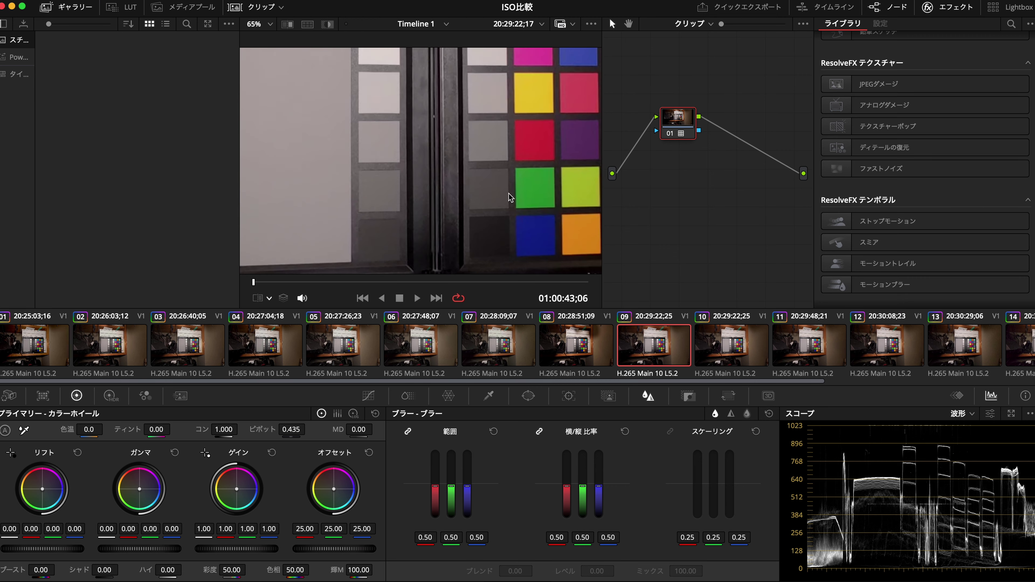
pyautogui.click(562, 348)
pyautogui.click(618, 348)
pyautogui.click(594, 350)
pyautogui.click(671, 347)
pyautogui.click(599, 347)
pyautogui.click(658, 346)
# Magnify the chart to 106% and alternate between clips 08 and 09 to compare their patches.
pyautogui.scroll(1, 525, 134)
pyautogui.scroll(3, 525, 135)
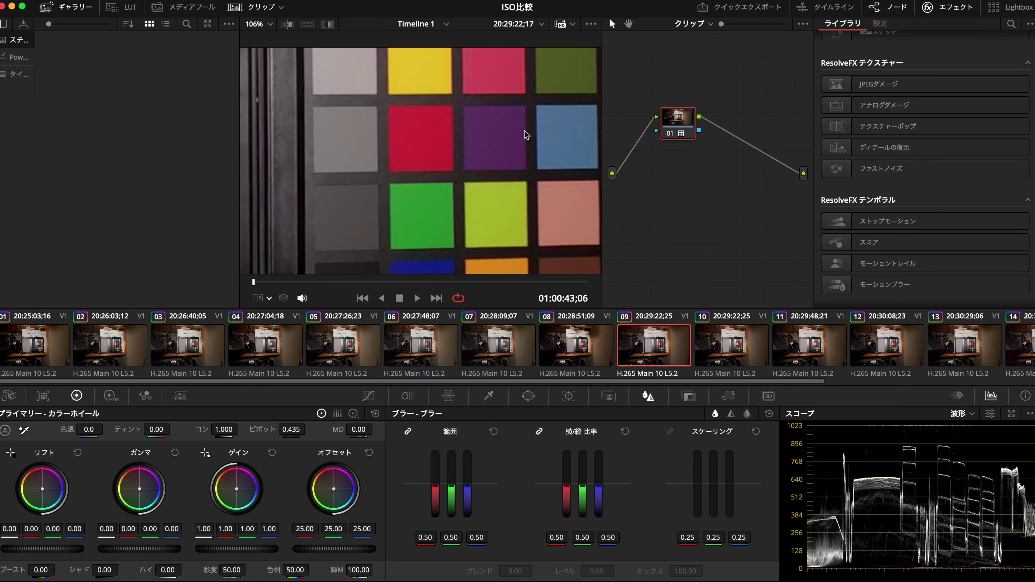
pyautogui.click(589, 354)
pyautogui.click(630, 349)
pyautogui.click(578, 345)
pyautogui.click(644, 346)
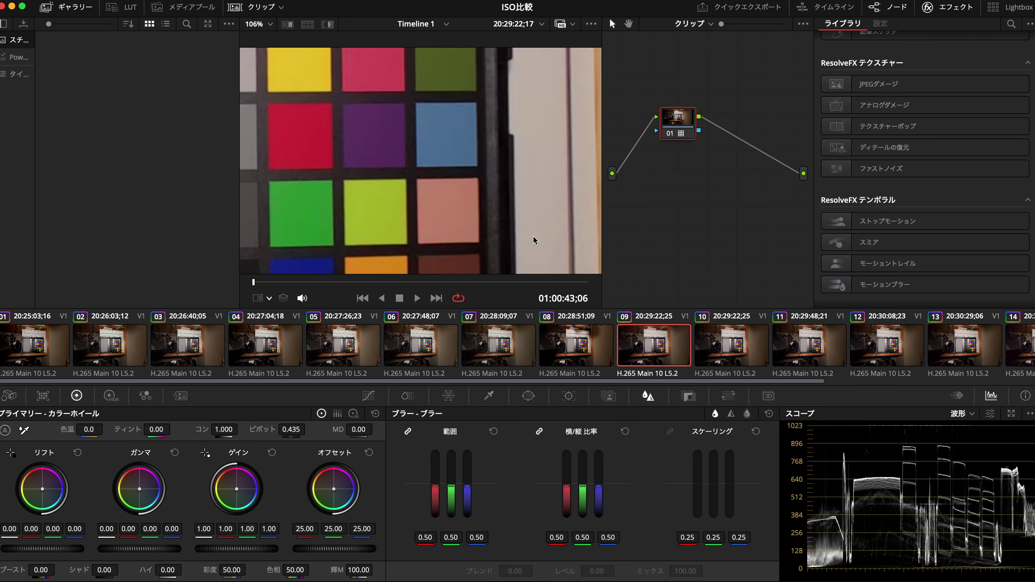
# View clip 10 and the D-Log M ISO1600 clip 11 at full frame.
pyautogui.hotkey('shift', 'z')
pyautogui.click(723, 346)
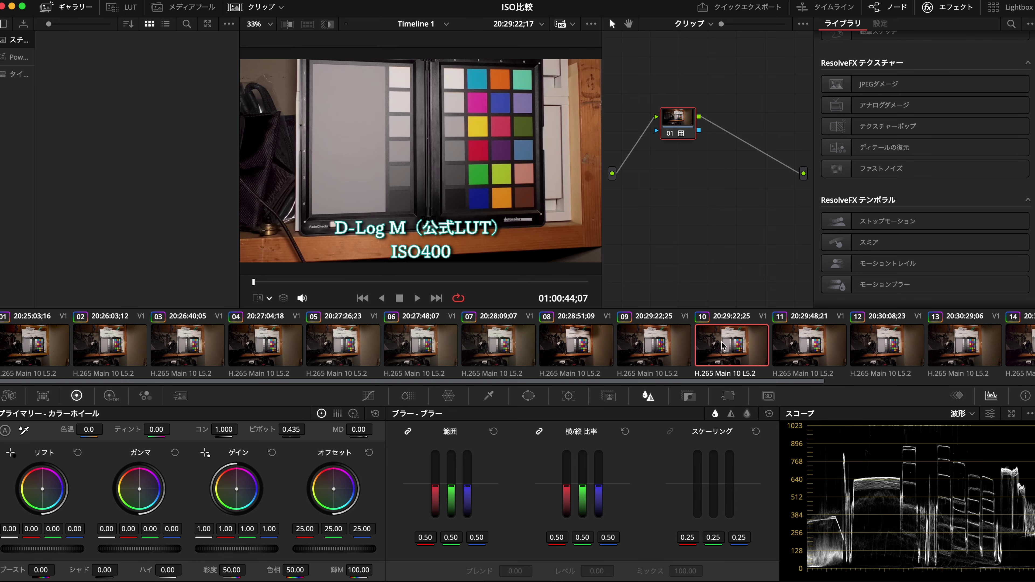
pyautogui.click(795, 350)
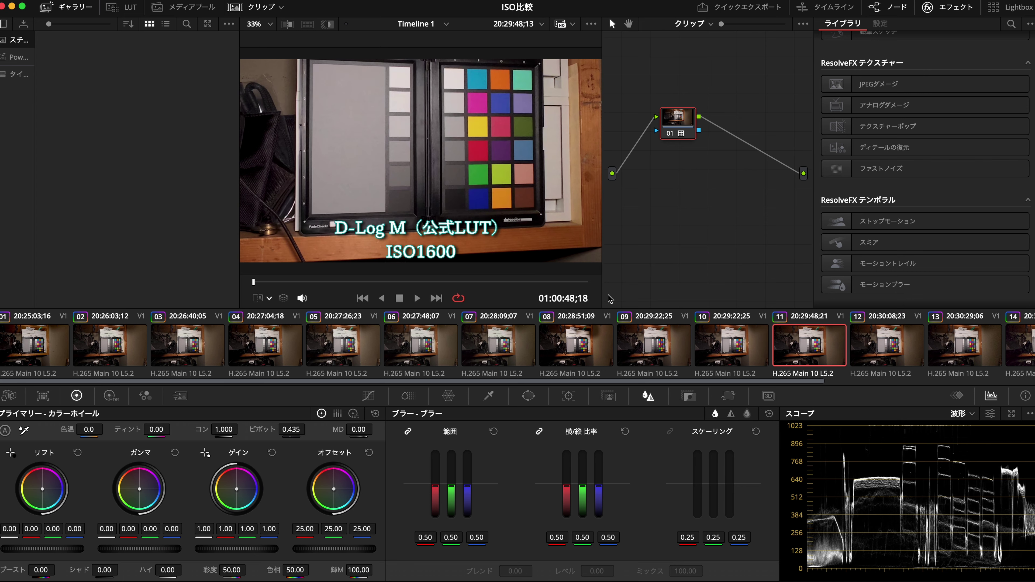
# Play the D-Log M ISO1600 clip with its chart magnified up to 96%, then play it briefly at full frame.
pyautogui.scroll(5, 485, 143)
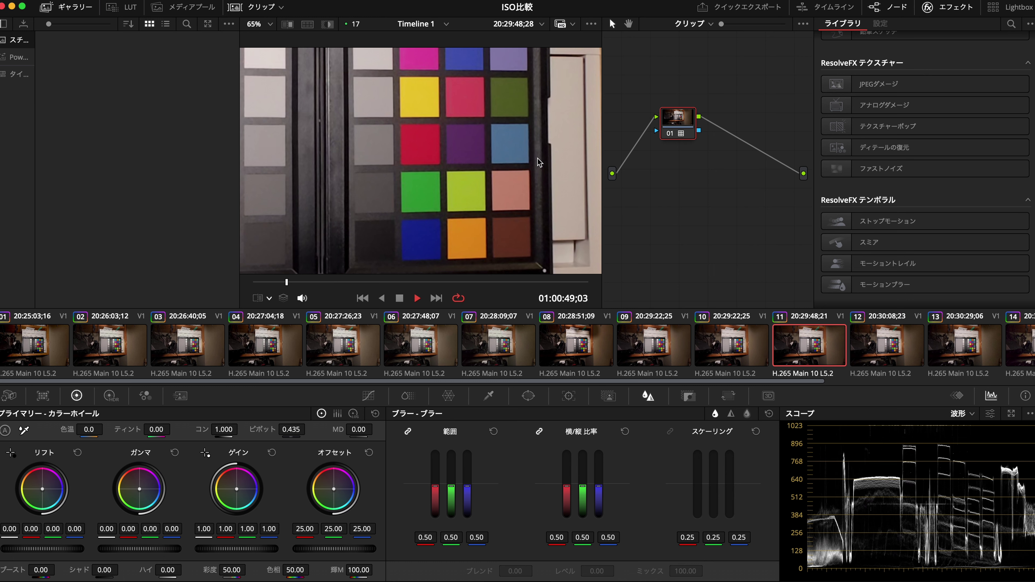
pyautogui.press('space')
pyautogui.scroll(4, 464, 167)
pyautogui.press('space')
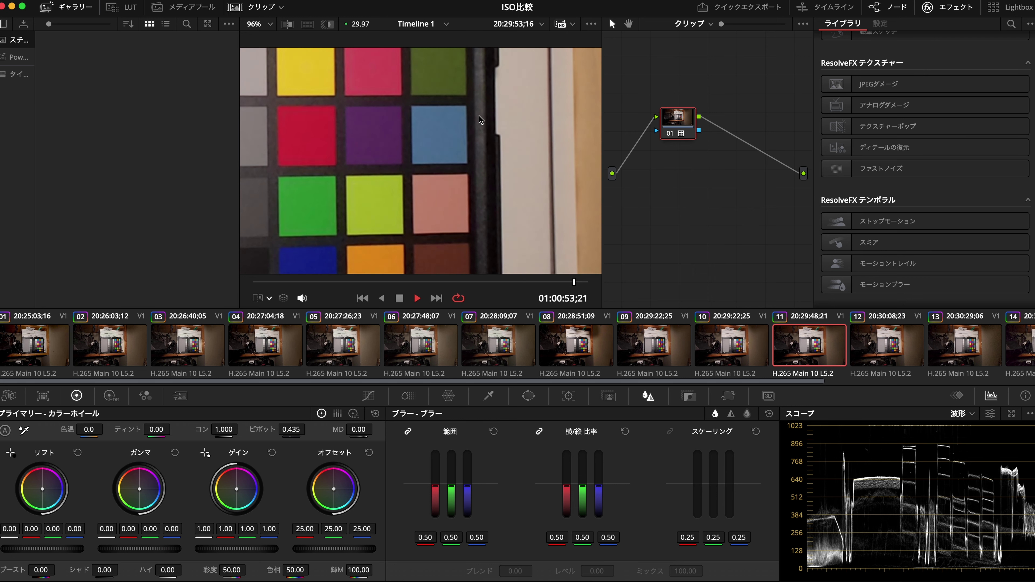
pyautogui.press('space')
pyautogui.moveTo(358, 160); pyautogui.dragTo(494, 163)
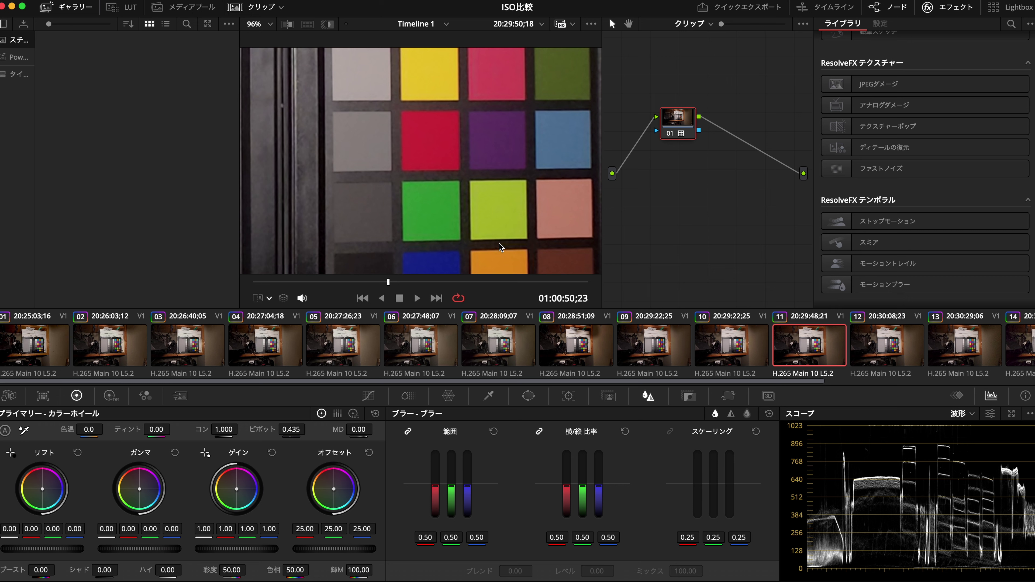
pyautogui.hotkey('shift', 'z')
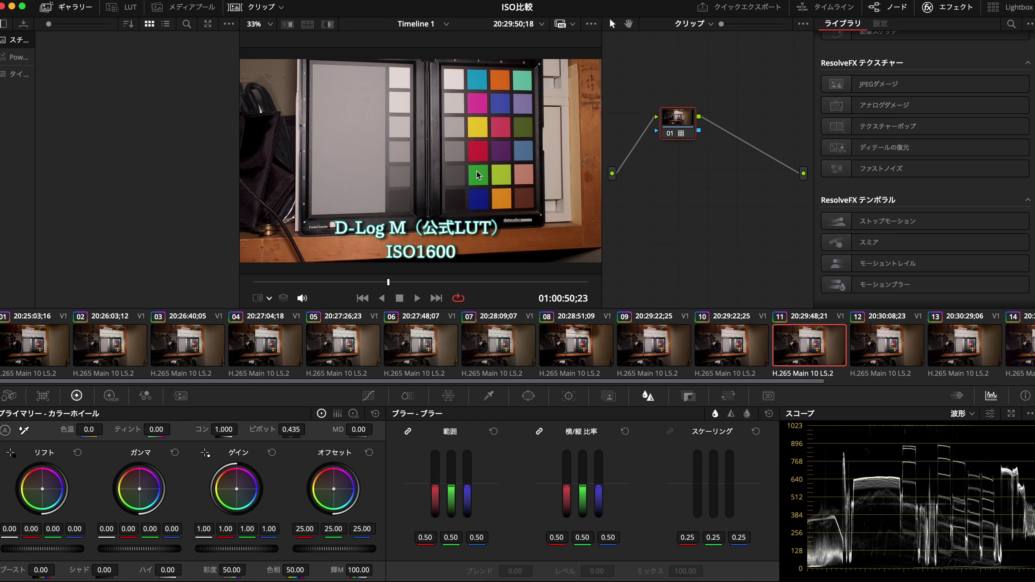
pyautogui.press('space')
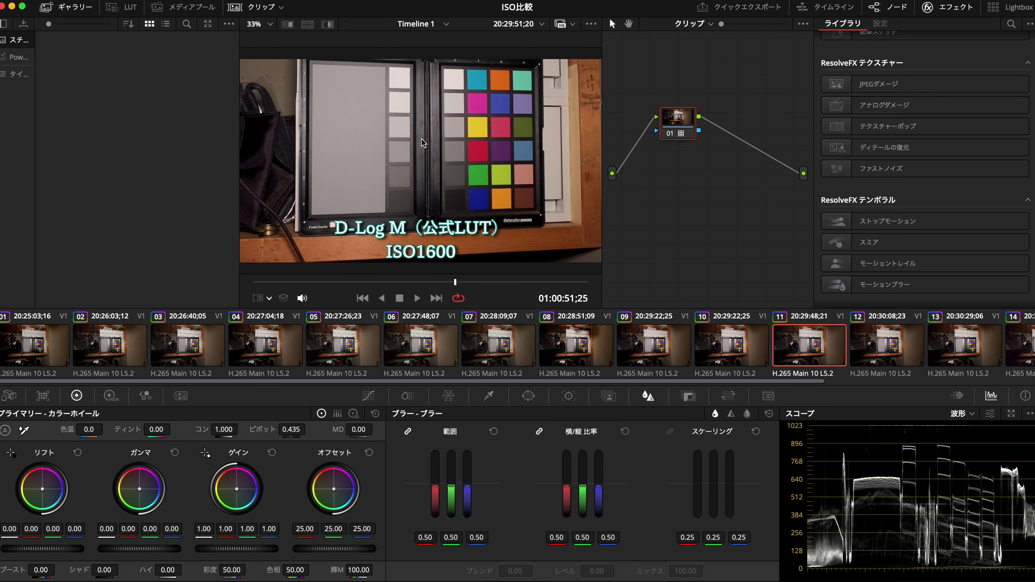
# Open the D-Log M ISO3200 clip 12 and play it with the chart magnified to 65%.
pyautogui.click(880, 351)
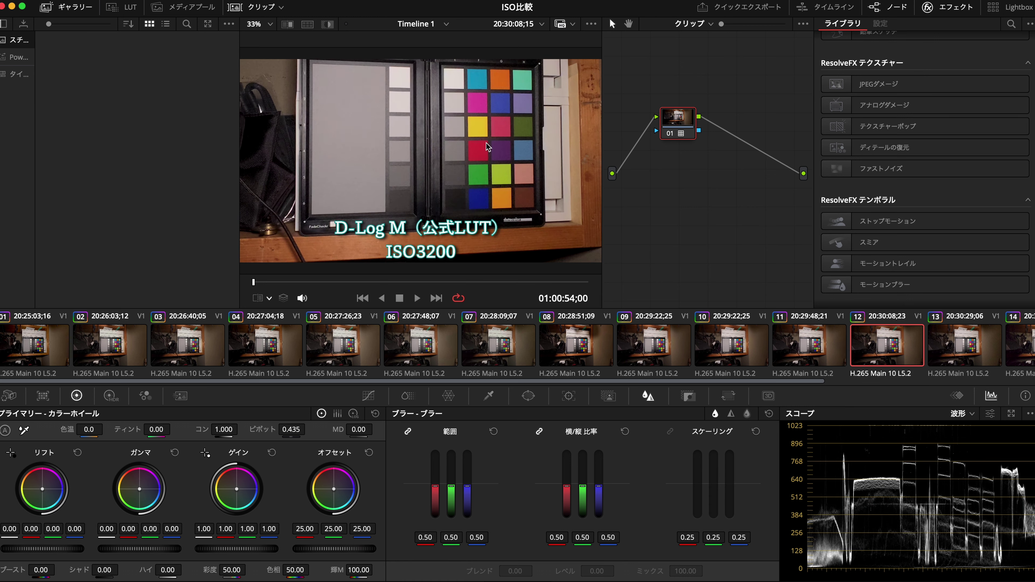
pyautogui.scroll(5, 487, 143)
pyautogui.press('space')
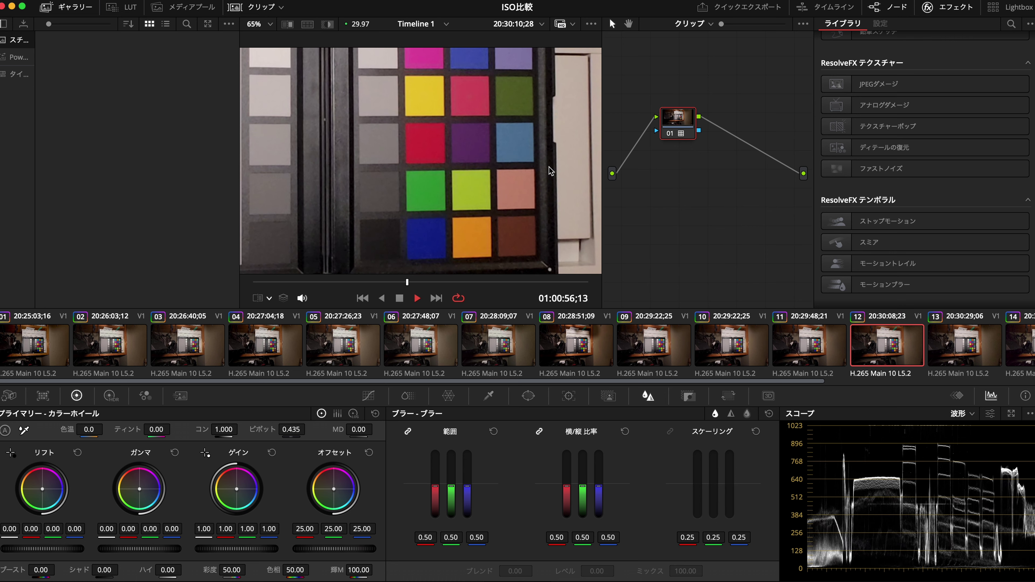
pyautogui.press('space')
pyautogui.press('space')
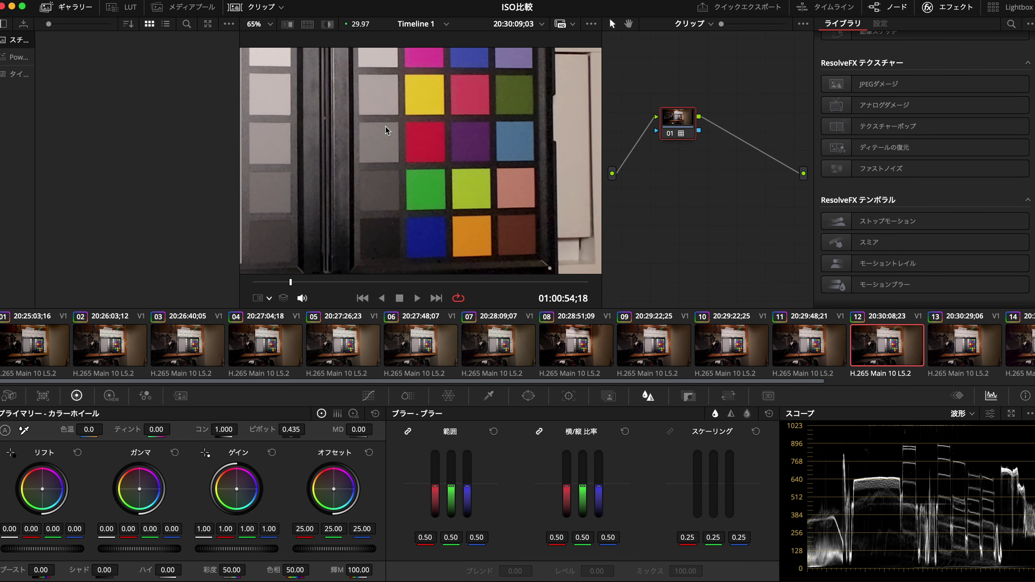
pyautogui.press('space')
# Magnify the ISO3200 clip's chart patches to 136% and play the clip.
pyautogui.scroll(5, 458, 161)
pyautogui.scroll(2, 422, 122)
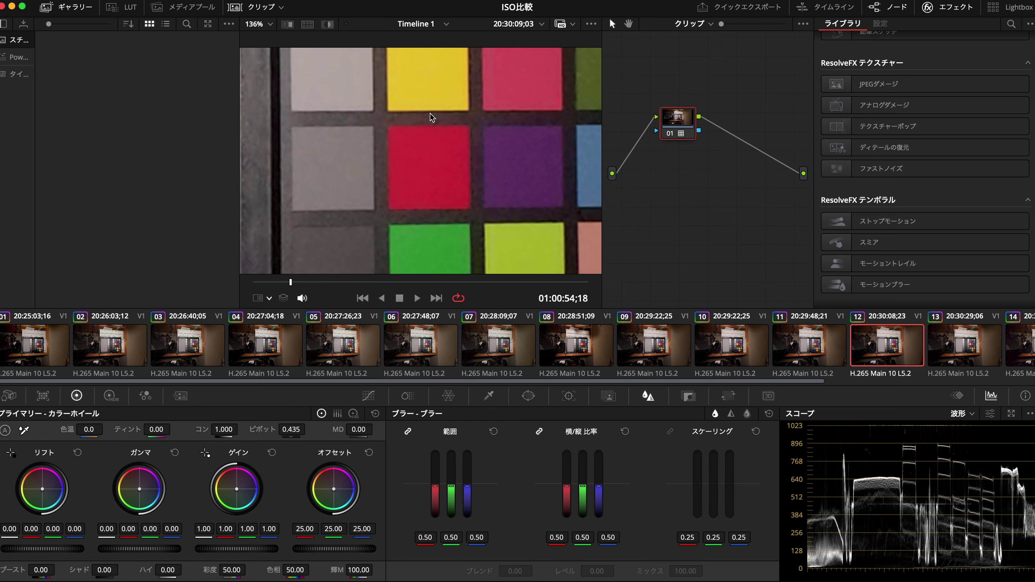
pyautogui.press('space')
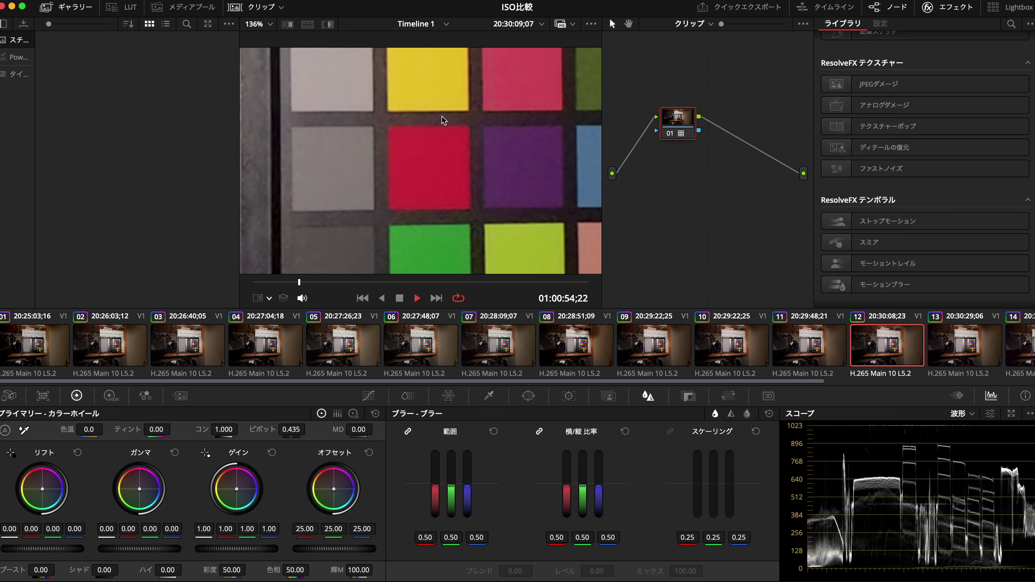
# Stop the ISO3200 clip, then view the D-Log M ISO1600 clip 11 magnified to 69% and at full frame.
pyautogui.press('space')
pyautogui.hotkey('shift', 'z')
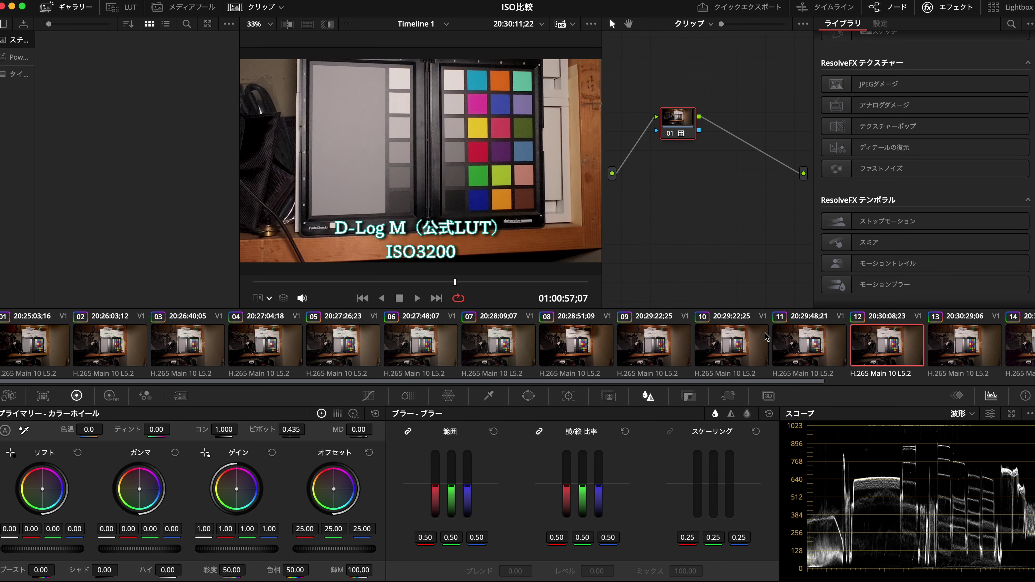
pyautogui.click(790, 337)
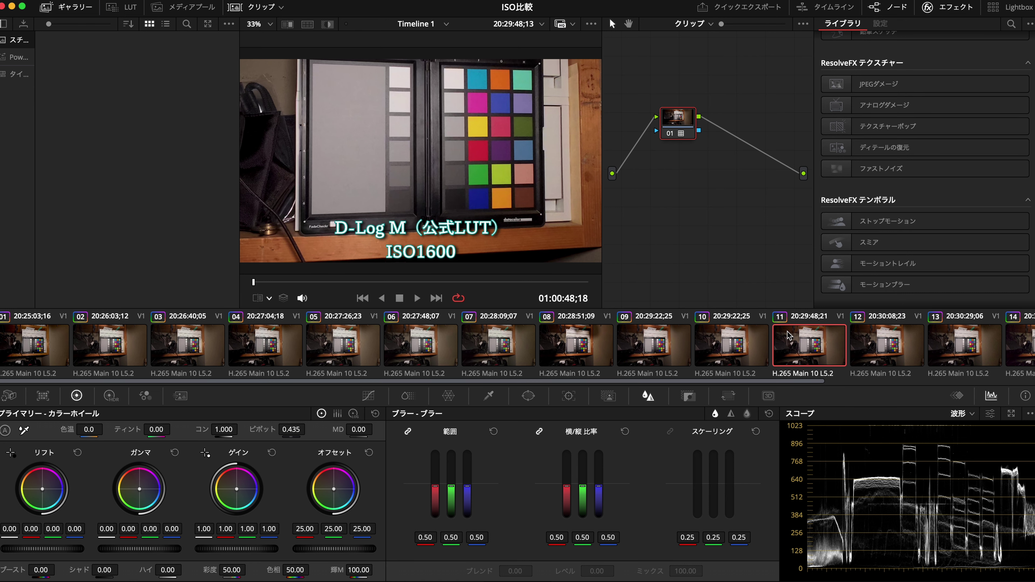
pyautogui.scroll(6, 513, 137)
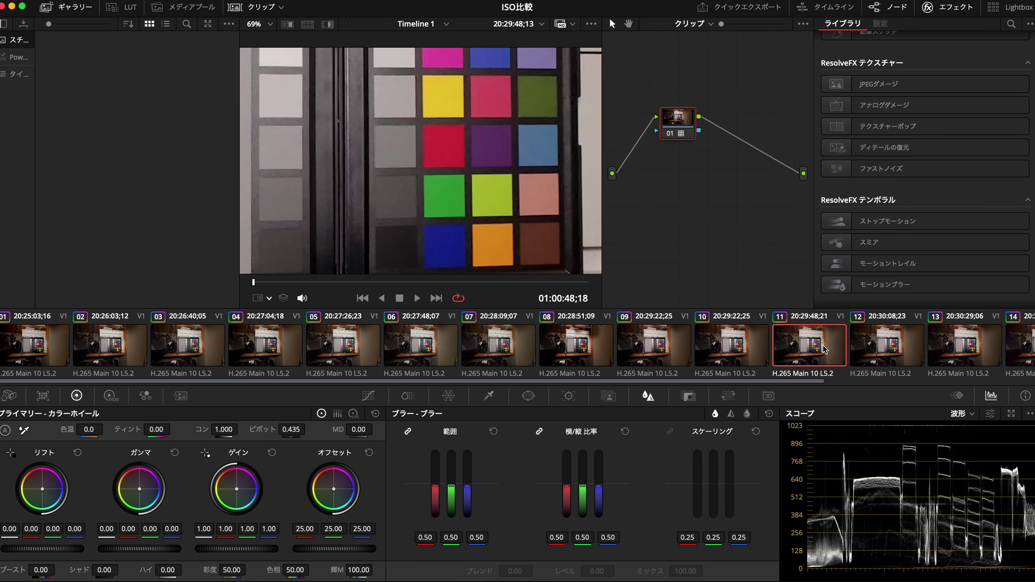
pyautogui.hotkey('shift', 'z')
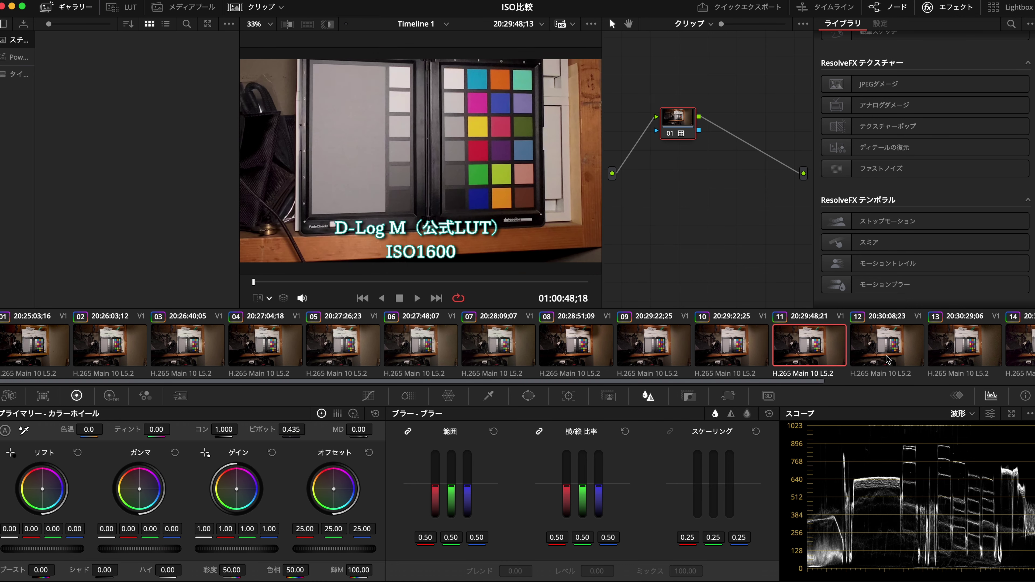
# View the ISO3200 clip 12, then play the D-Log M ISO6400 clip 13 with its chart magnified to 69%.
pyautogui.moveTo(820, 382); pyautogui.dragTo(1003, 398)
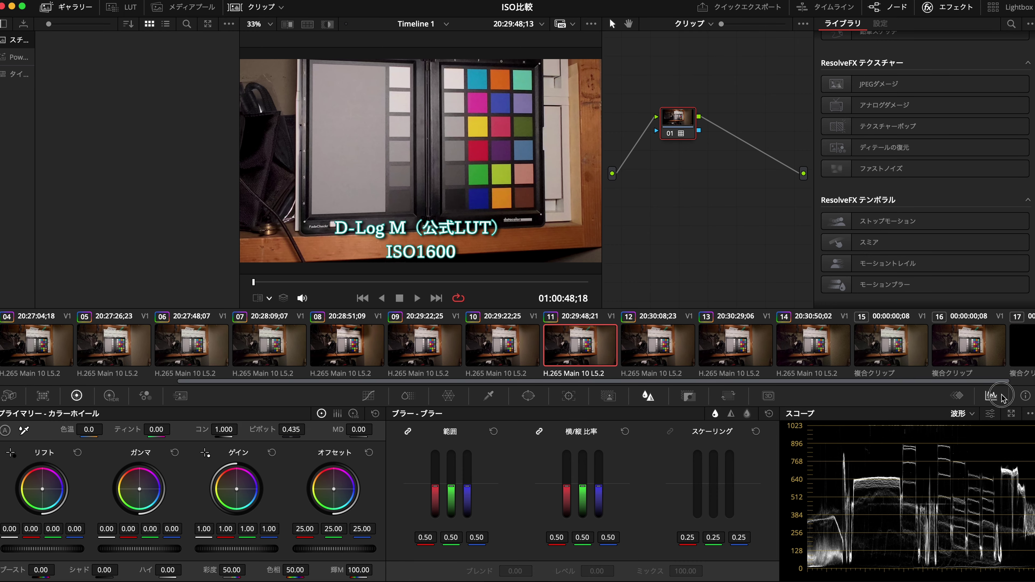
pyautogui.click(651, 347)
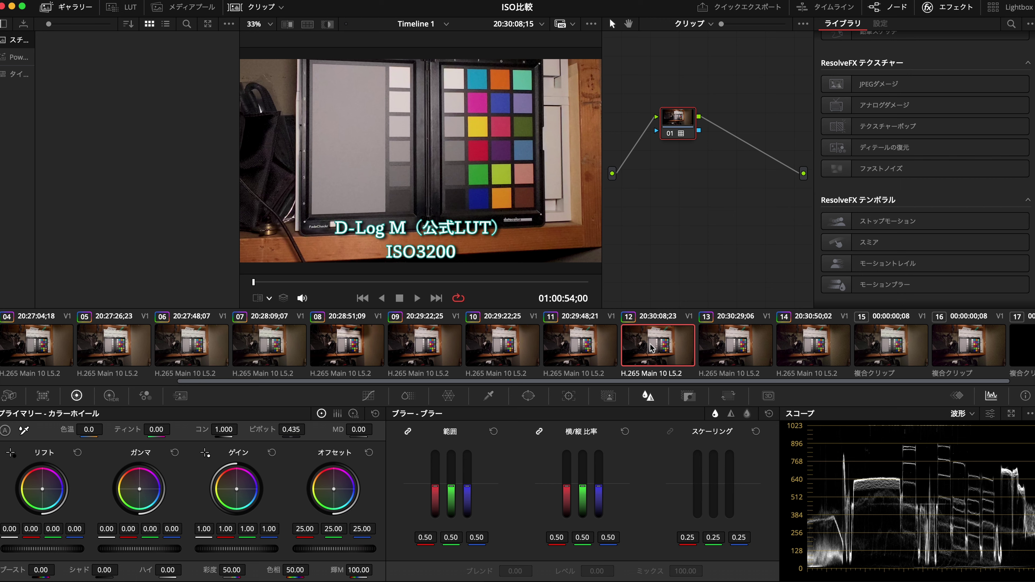
pyautogui.click(739, 348)
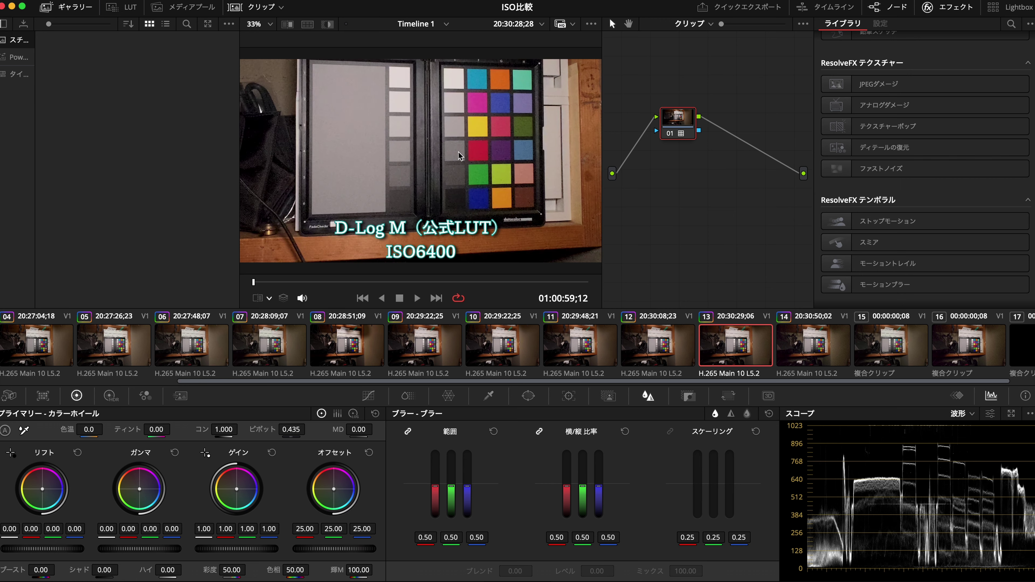
pyautogui.press('space')
pyautogui.scroll(3, 525, 154)
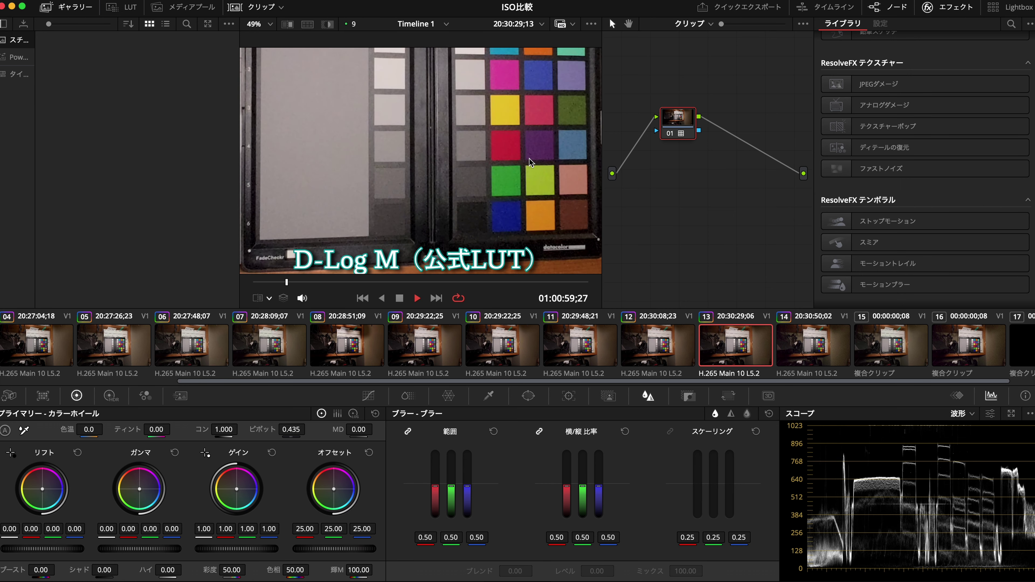
pyautogui.scroll(3, 395, 157)
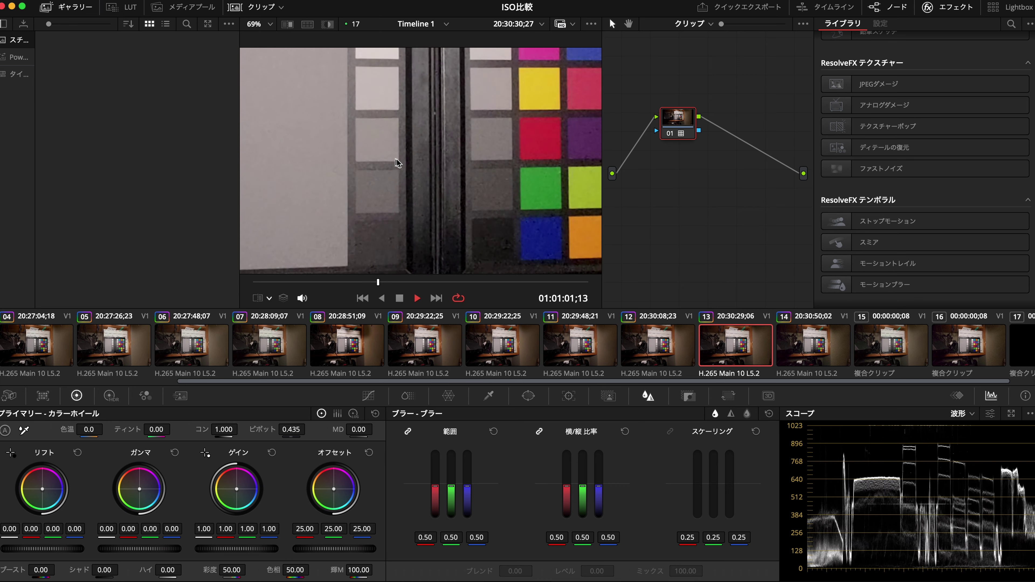
pyautogui.press('space')
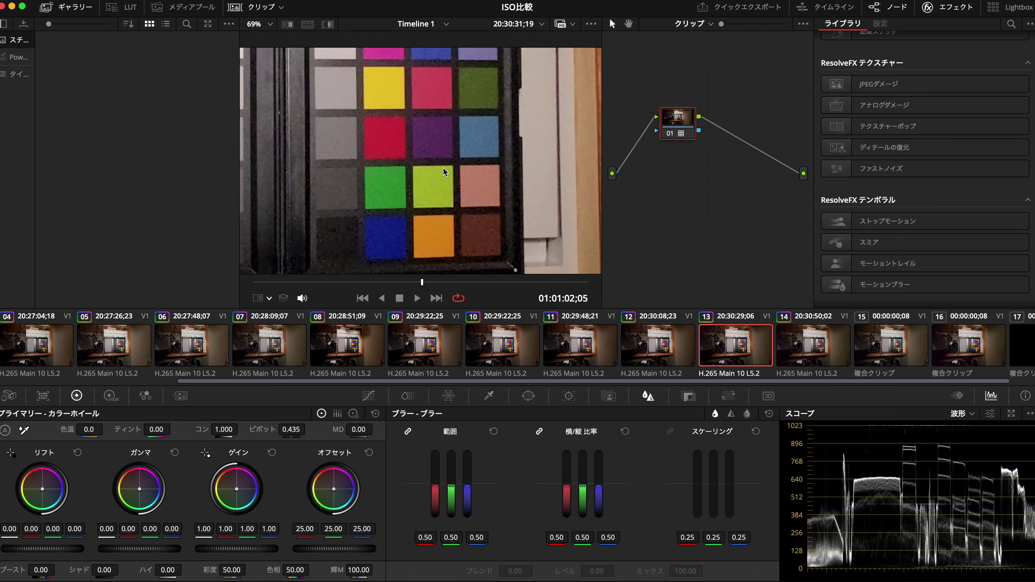
# Magnify the paused ISO6400 clip's chart patches to 136% and inspect them.
pyautogui.scroll(3, 424, 165)
pyautogui.hscroll(-3, 425, 166)
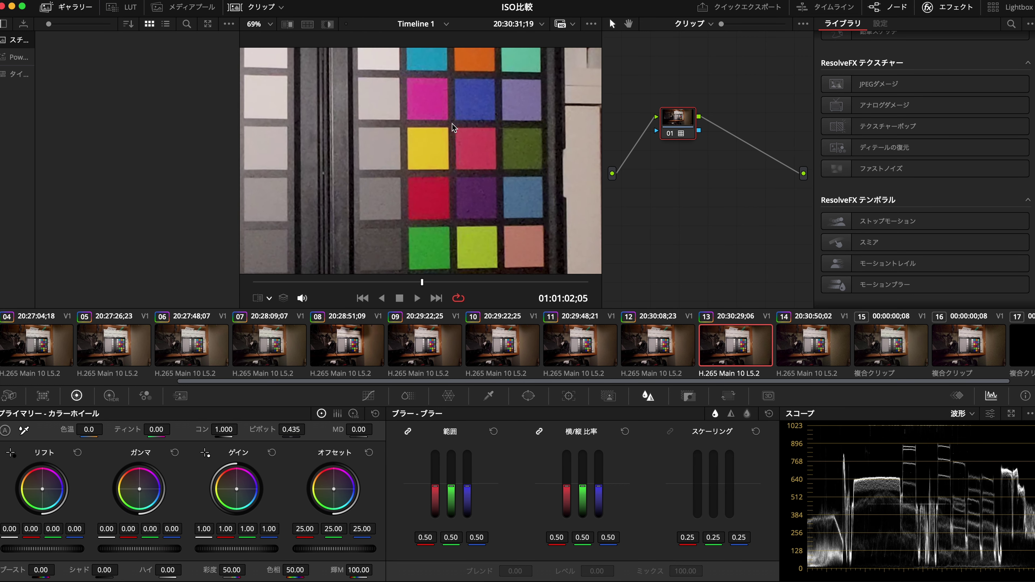
pyautogui.scroll(3, 470, 160)
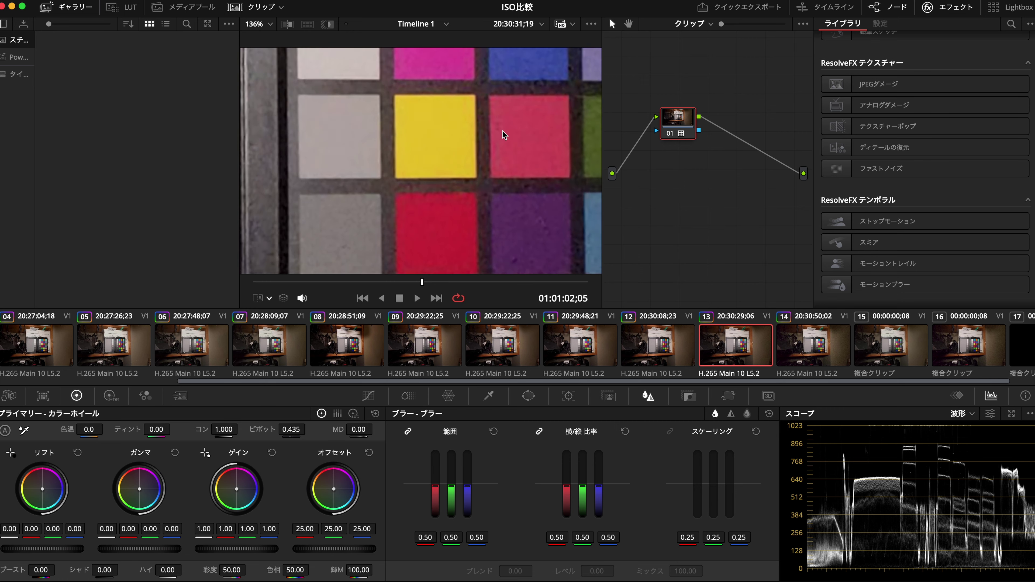
# Compare the D-Log M clips at full frame, moving from ISO400 clip 10 up through ISO6400 clip 13.
pyautogui.hotkey('shift', 'z')
pyautogui.press('Up')
pyautogui.press('Up')
pyautogui.press('Up')
pyautogui.press('Up')
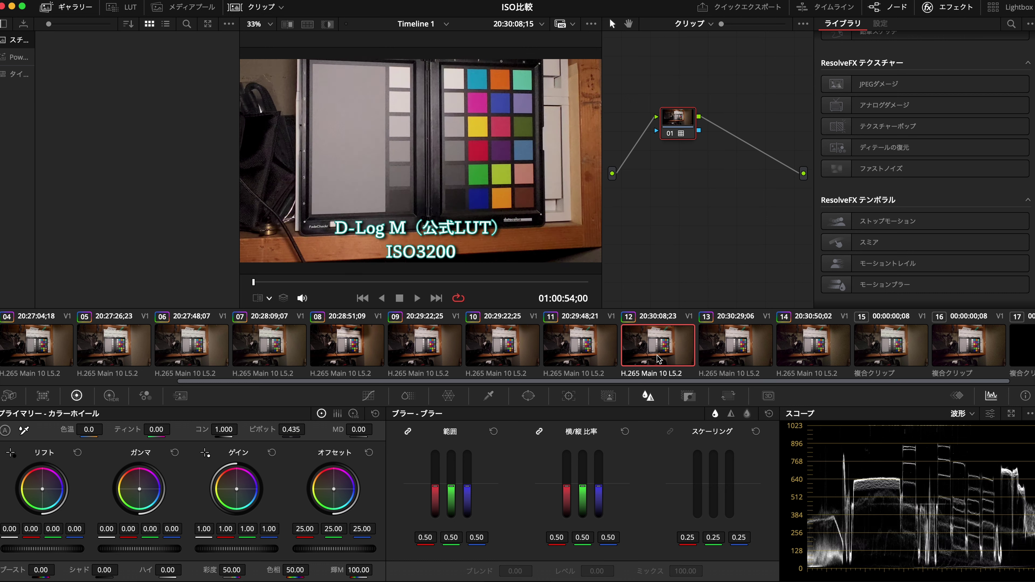
pyautogui.click(478, 360)
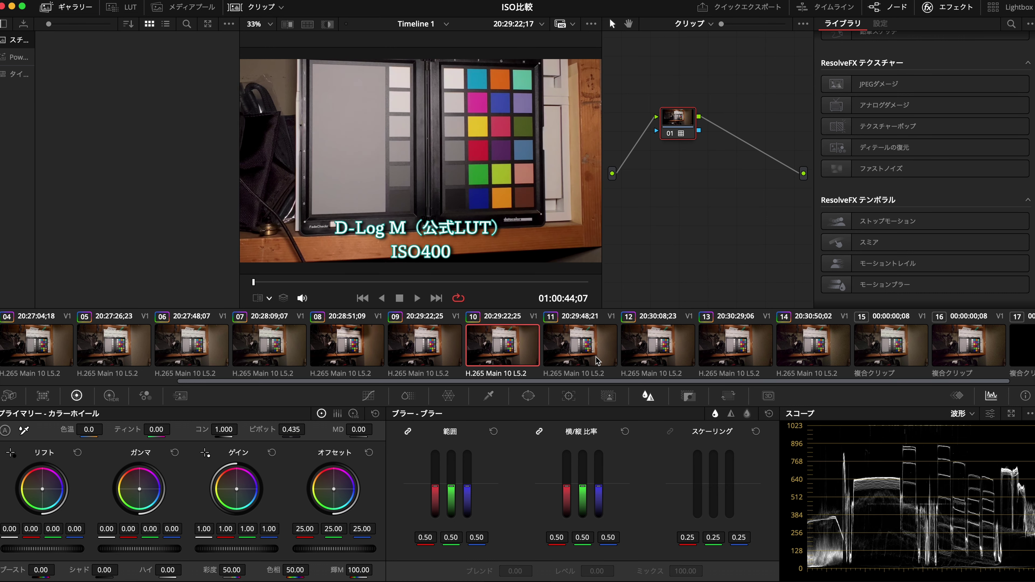
pyautogui.click(599, 361)
pyautogui.click(656, 361)
pyautogui.click(734, 361)
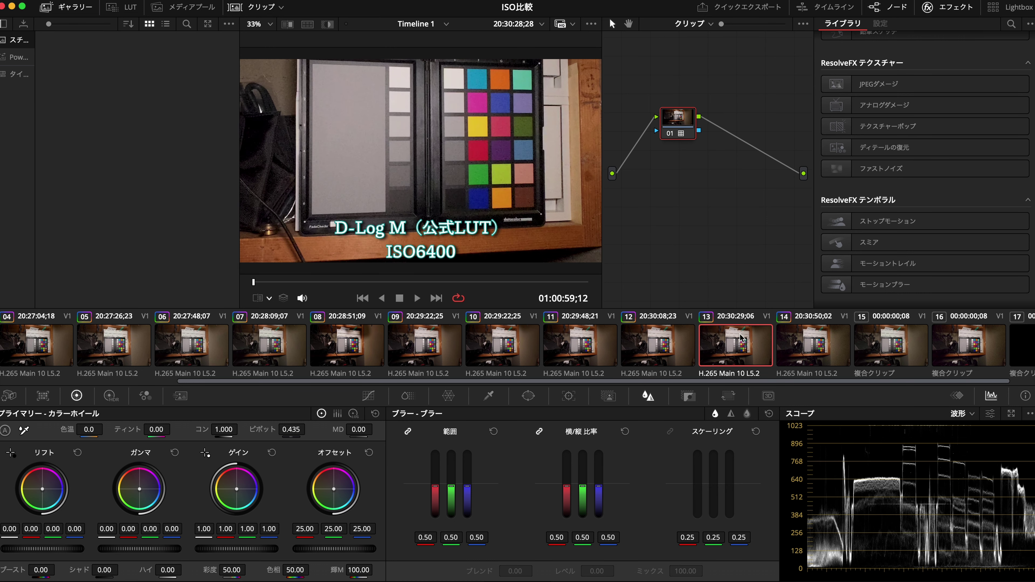
# Revisit clips 12 and 11 at full frame, then move up to the D-Log M ISO12800 clip 14.
pyautogui.click(649, 350)
pyautogui.click(565, 352)
pyautogui.click(689, 352)
pyautogui.click(729, 353)
pyautogui.click(816, 352)
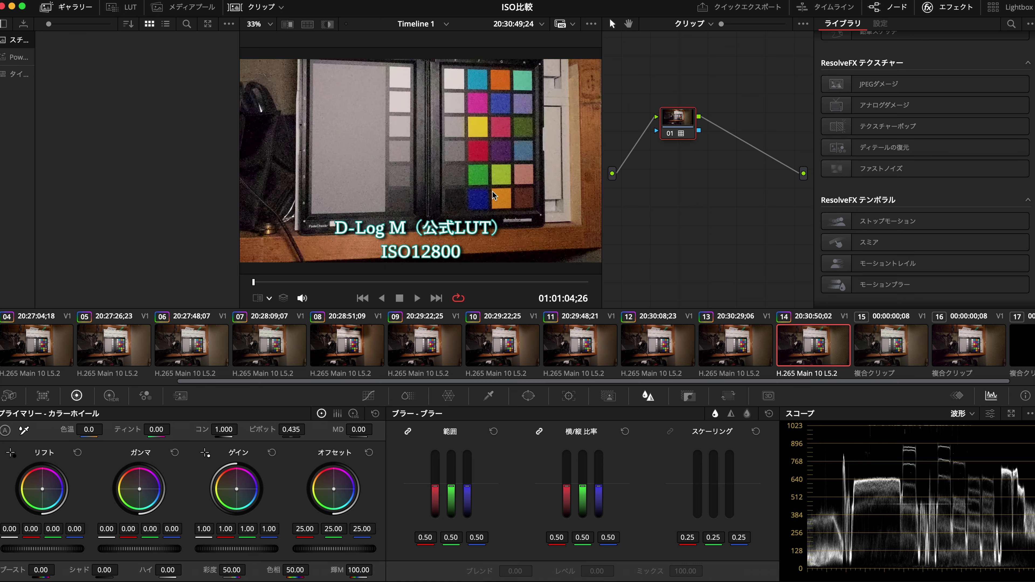
# Alternate between the ISO6400 clip 13 and ISO12800 clip 14 to compare their image quality.
pyautogui.click(722, 343)
pyautogui.click(812, 357)
pyautogui.click(732, 359)
pyautogui.click(797, 357)
pyautogui.click(712, 353)
# Compare the high-ISO clips again, then go back to the D-Log M ISO100 clip 8.
pyautogui.click(657, 357)
pyautogui.press('Down')
pyautogui.press('Down')
pyautogui.click(425, 354)
pyautogui.click(375, 352)
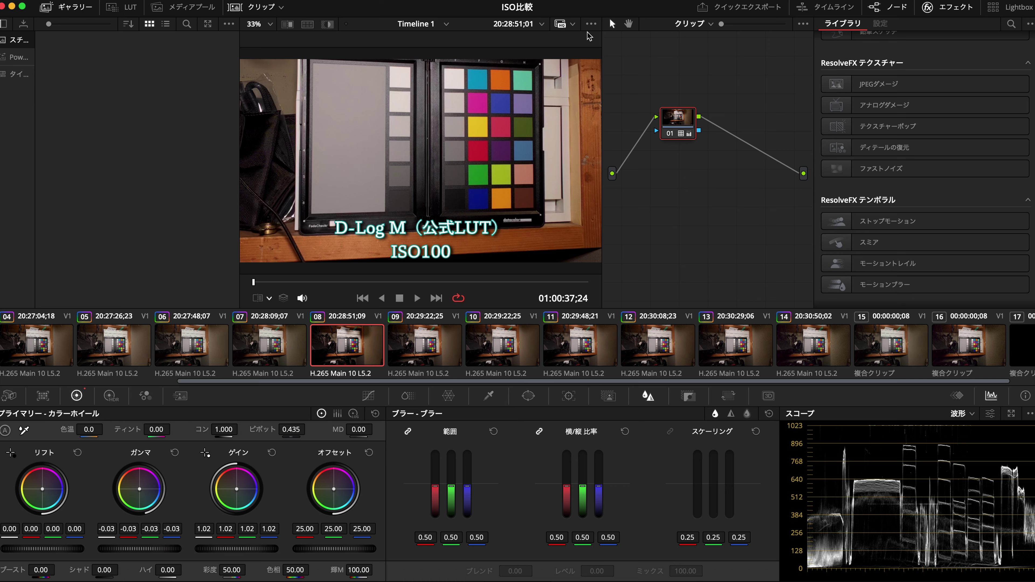
# Show a split screen of selected clips with the ISO100 clip 8 beside the ISO12800 clip 14.
pyautogui.click(591, 24)
pyautogui.moveTo(673, 80)
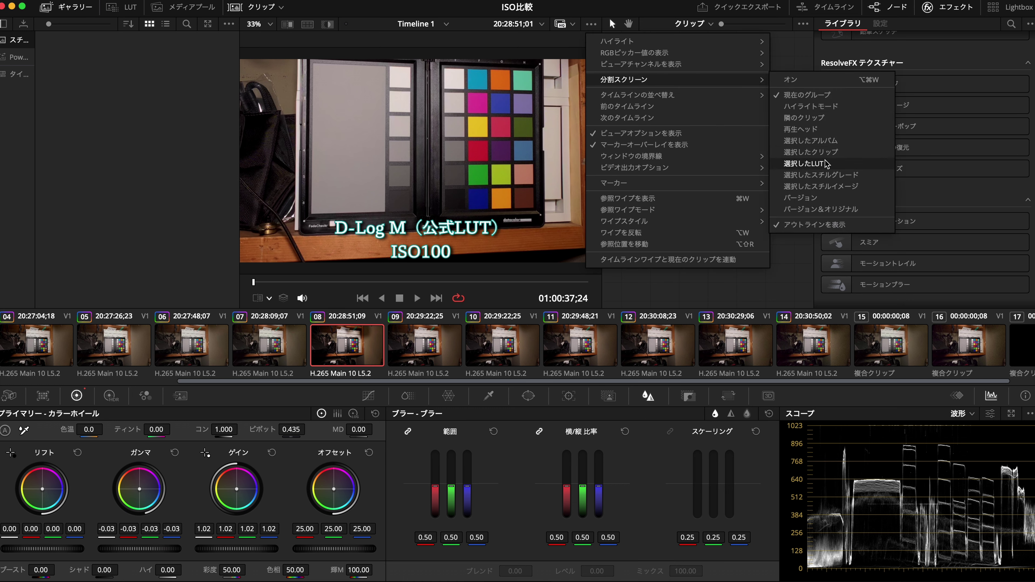
pyautogui.click(811, 152)
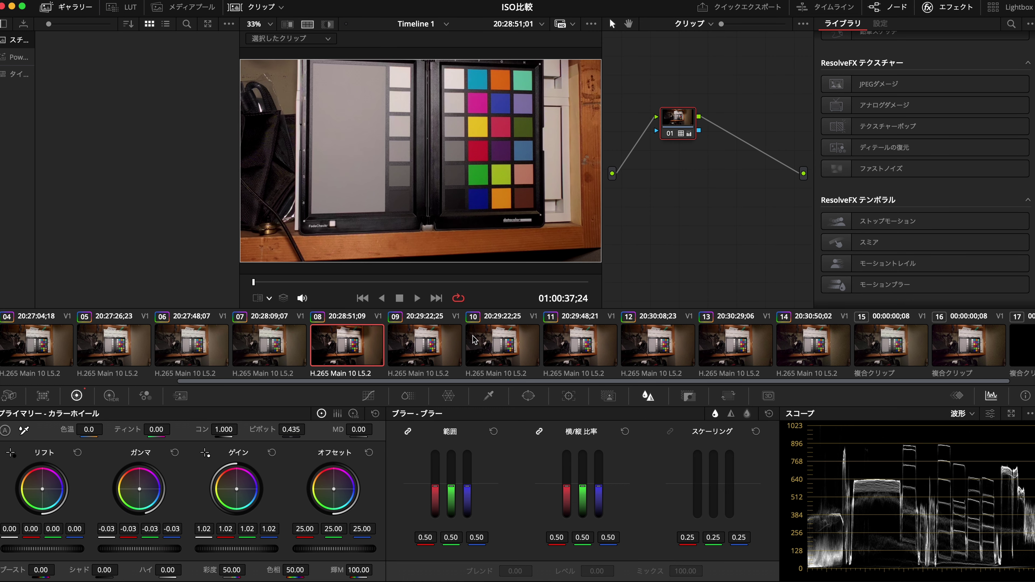
pyautogui.click(432, 346)
pyautogui.click(804, 351)
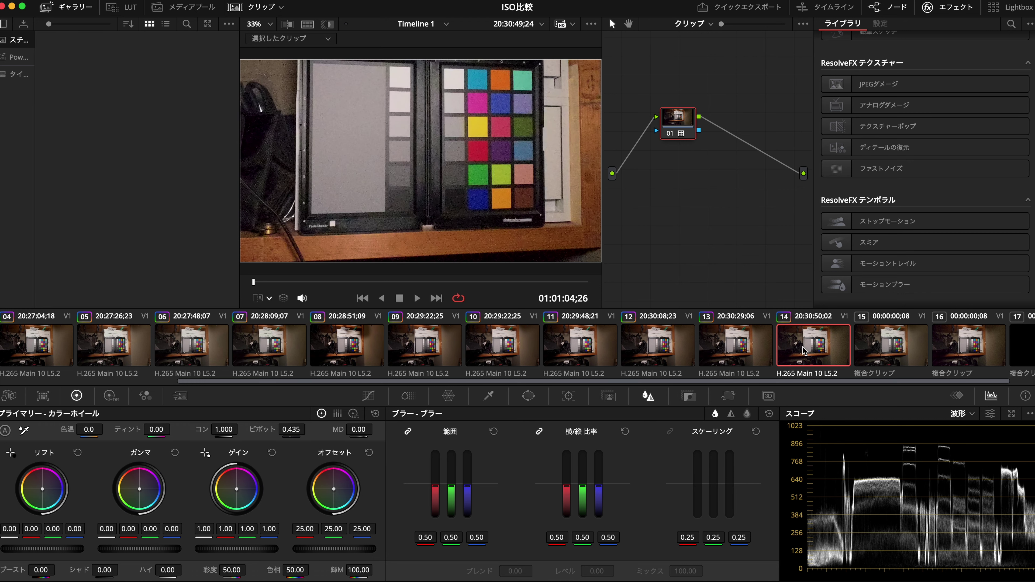
pyautogui.keyDown('super'); pyautogui.click(331, 359); pyautogui.keyUp('super')
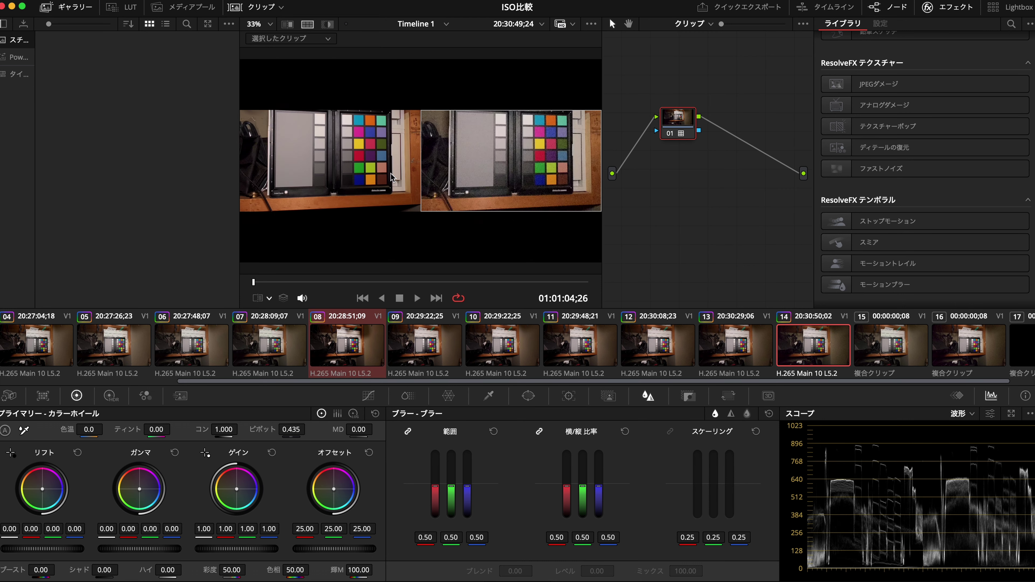
# Inspect the ISO100 and ISO12800 charts in the split screen at up to 173%, then fit the view.
pyautogui.scroll(5, 380, 170)
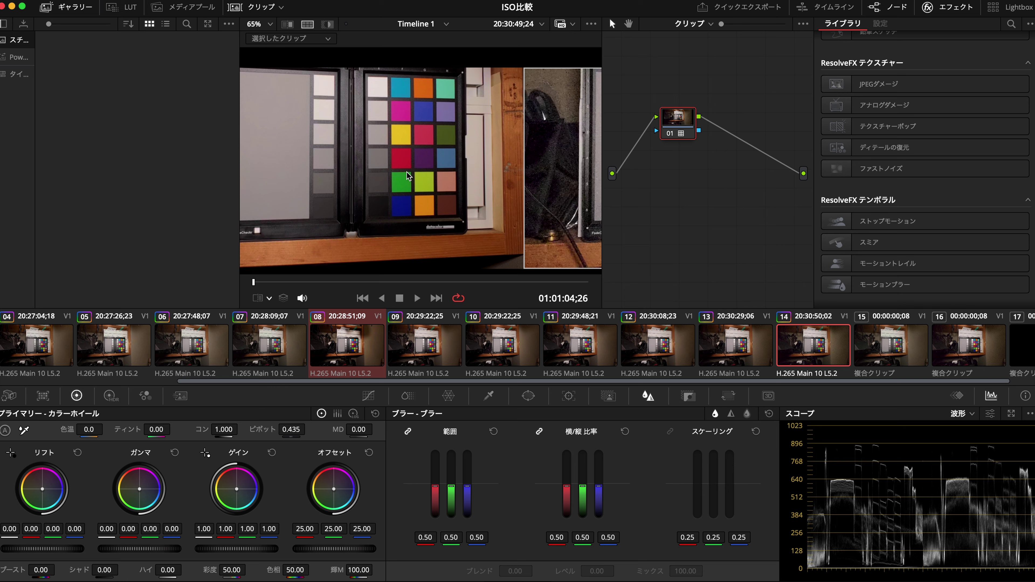
pyautogui.moveTo(406, 174); pyautogui.dragTo(400, 171)
pyautogui.hscroll(5, 400, 170)
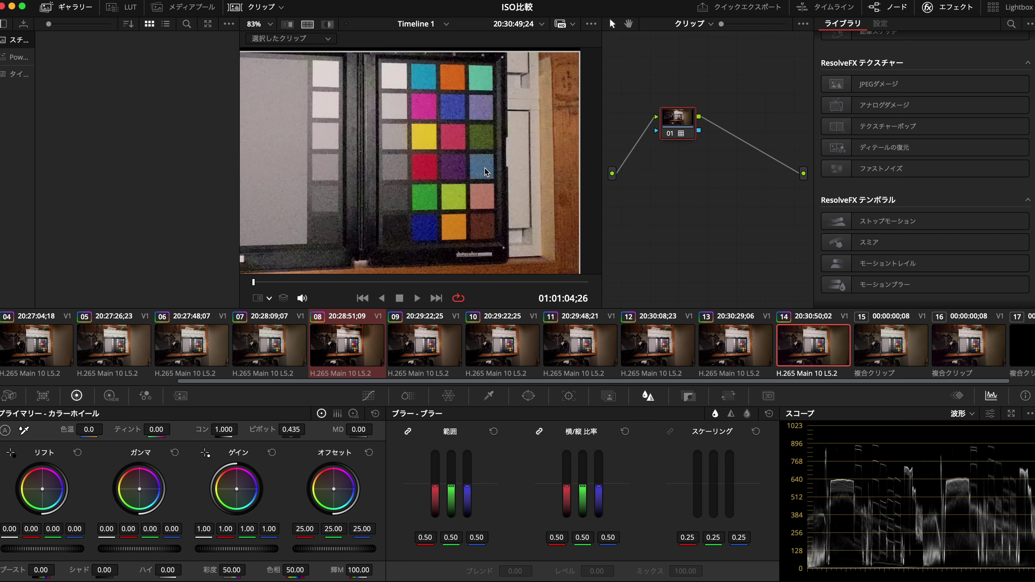
pyautogui.scroll(3, 479, 128)
pyautogui.scroll(2, 490, 181)
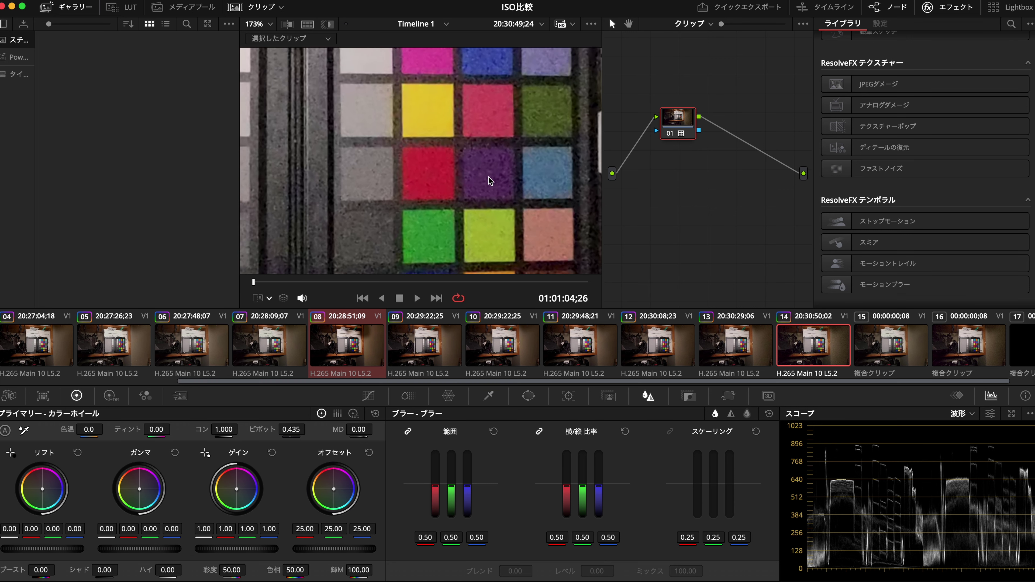
pyautogui.scroll(-10, 455, 185)
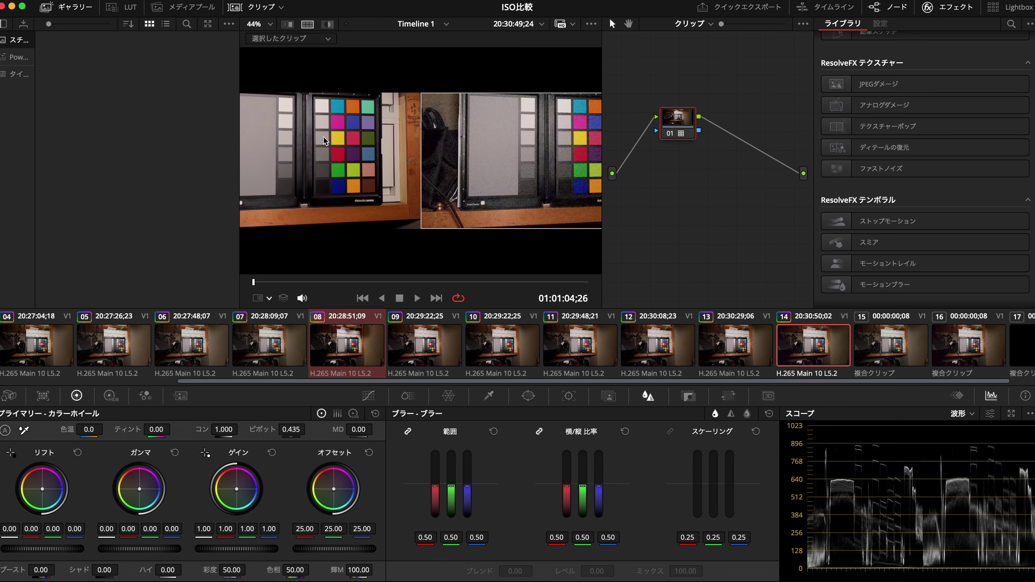
pyautogui.scroll(1, 381, 155)
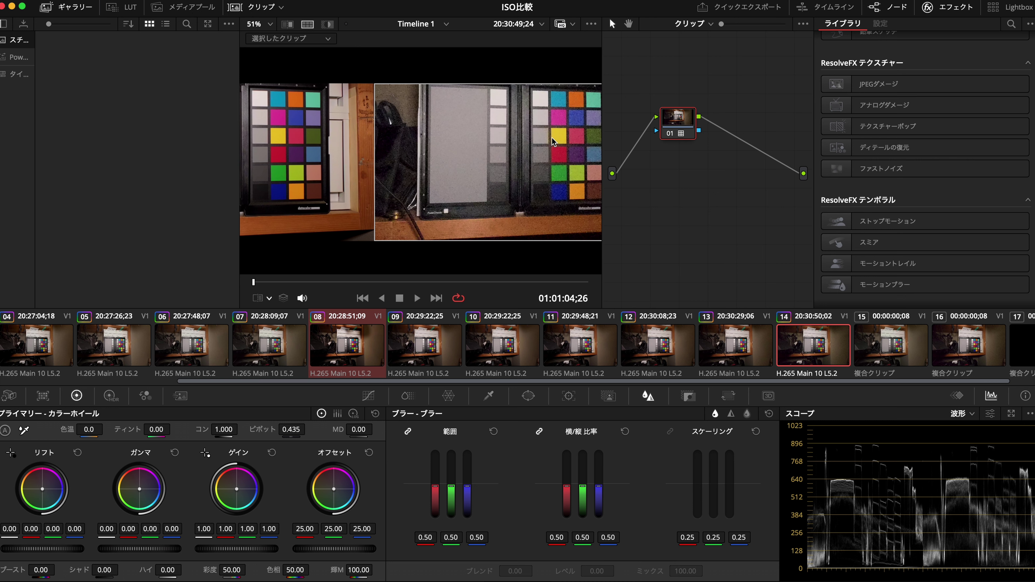
pyautogui.hotkey('shift', 'z')
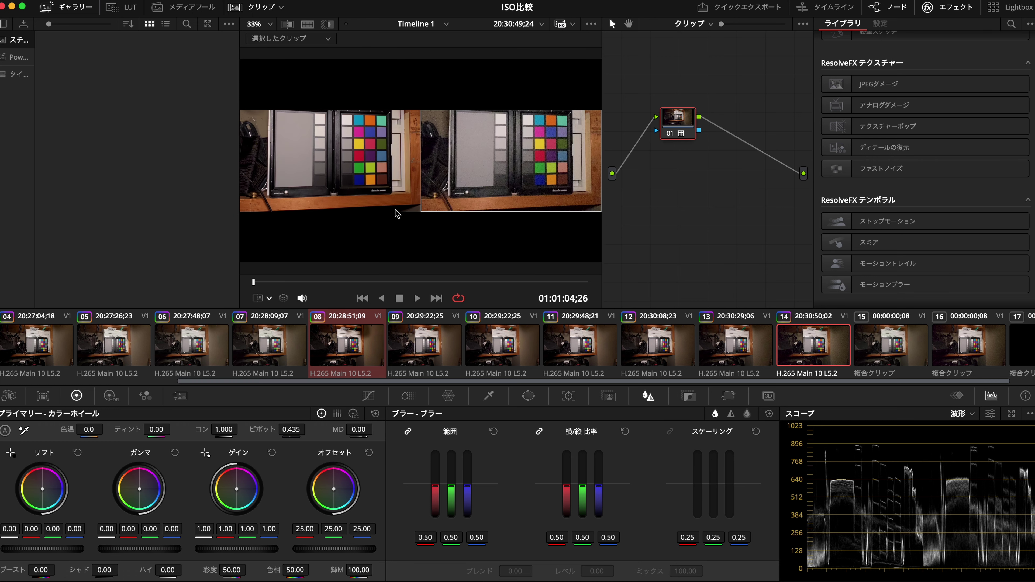
# Leave the split screen and show the D-Log M ISO6400 clip 13 on its own.
pyautogui.click(591, 23)
pyautogui.moveTo(701, 82)
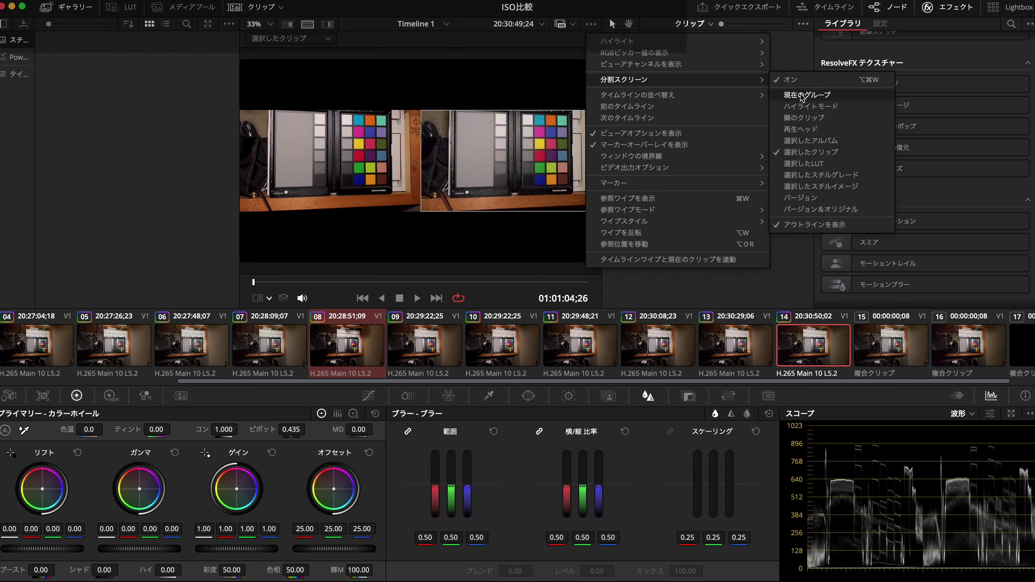
pyautogui.click(832, 95)
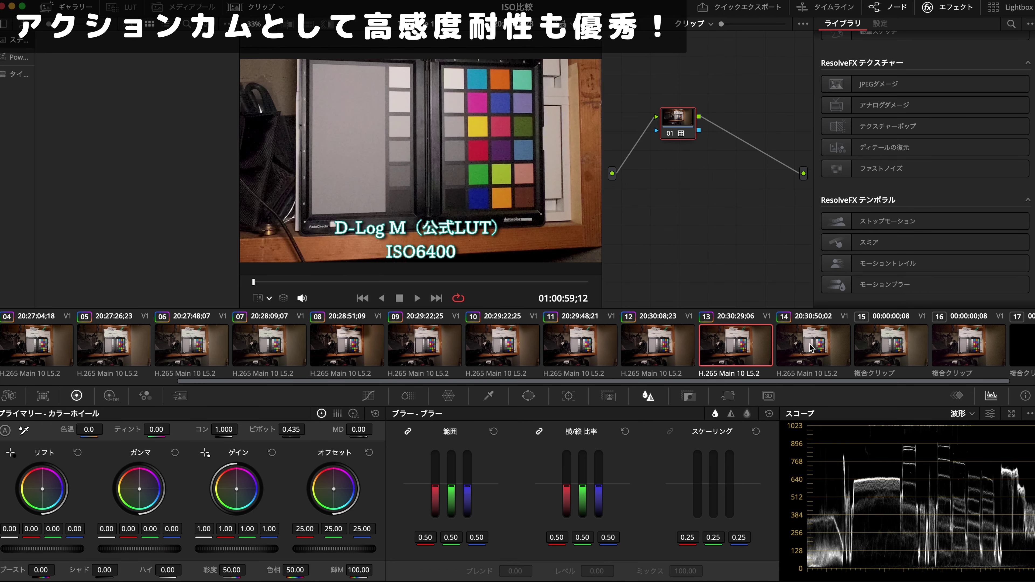
pyautogui.click(729, 352)
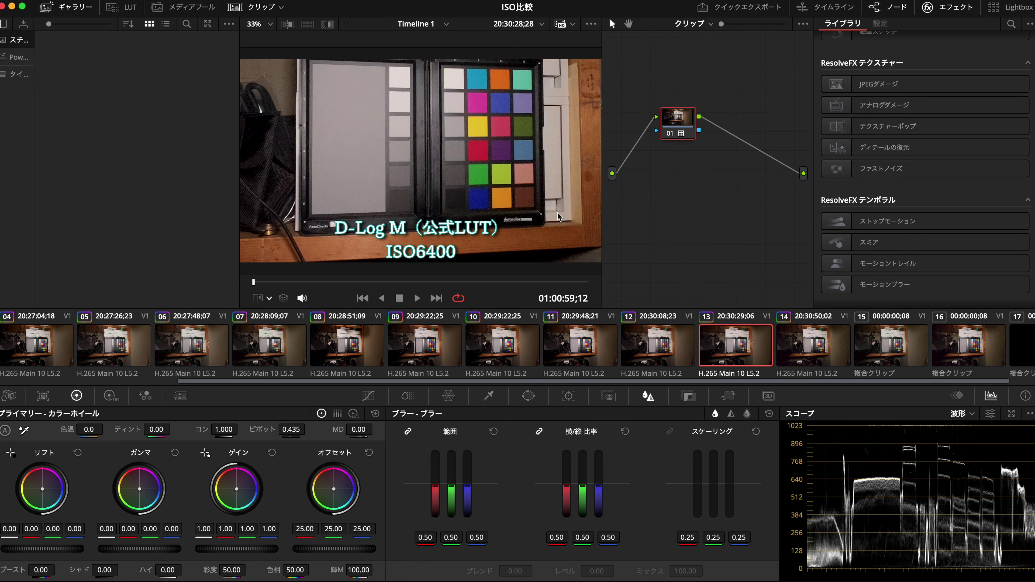
# Compare the high-ISO D-Log M clips at full frame, stepping down from clip 14 to the ISO1600 clip 11.
pyautogui.click(783, 351)
pyautogui.click(768, 349)
pyautogui.click(781, 348)
pyautogui.click(690, 348)
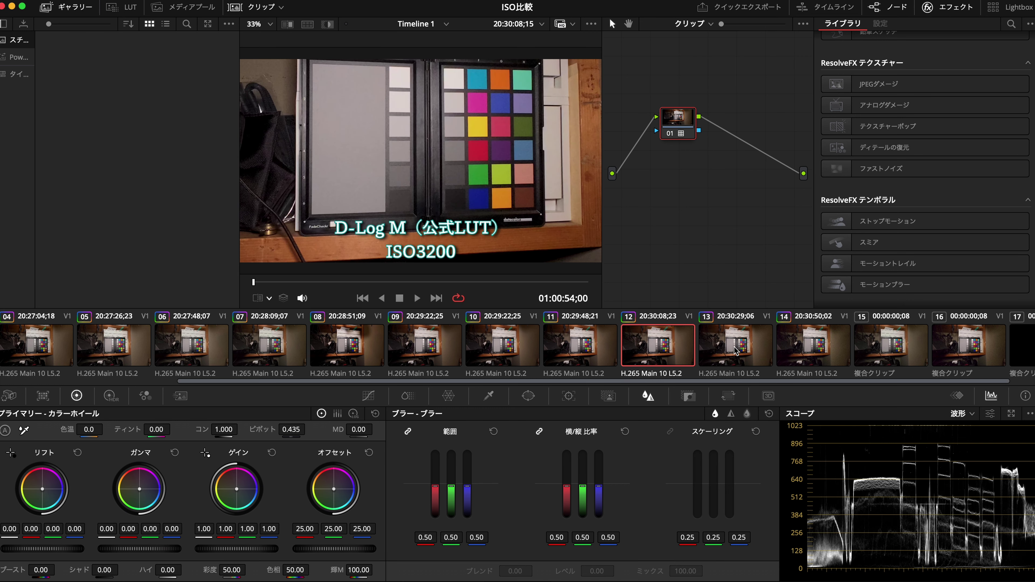
pyautogui.click(734, 350)
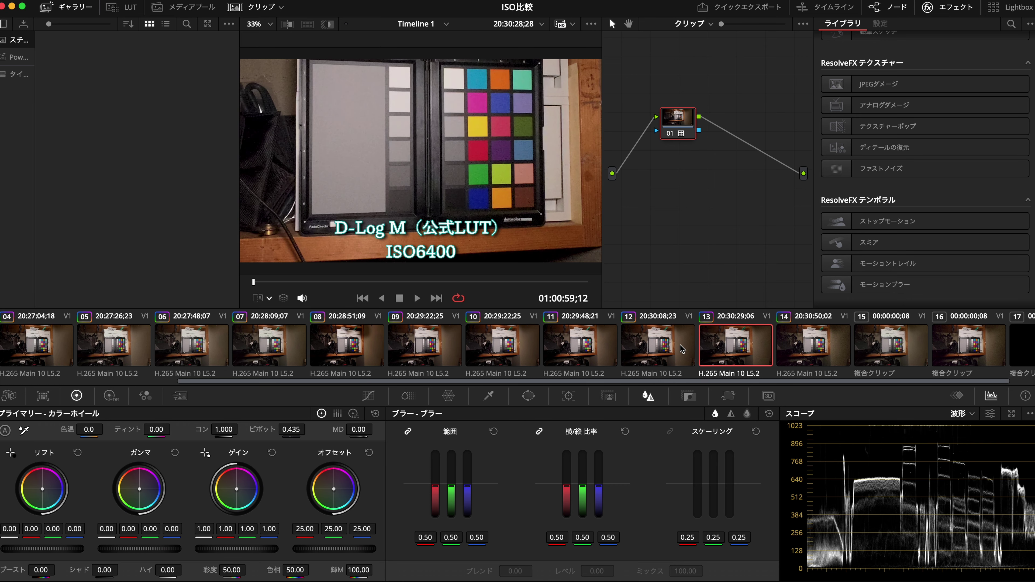
pyautogui.click(648, 345)
pyautogui.click(596, 353)
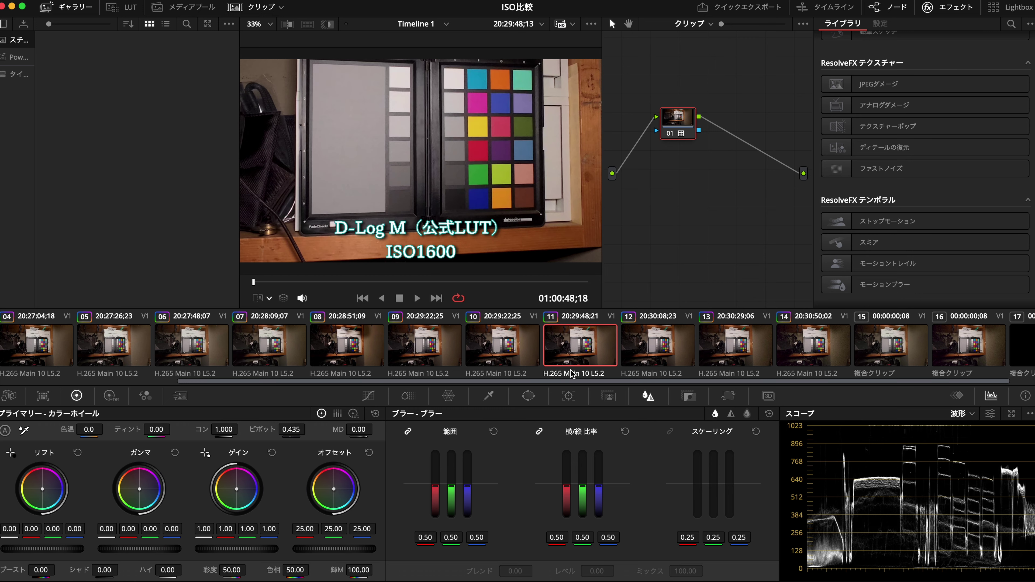
# Move back through clip 10 to the D-Log M ISO400 clip 9 and view it.
pyautogui.moveTo(375, 382); pyautogui.dragTo(208, 383)
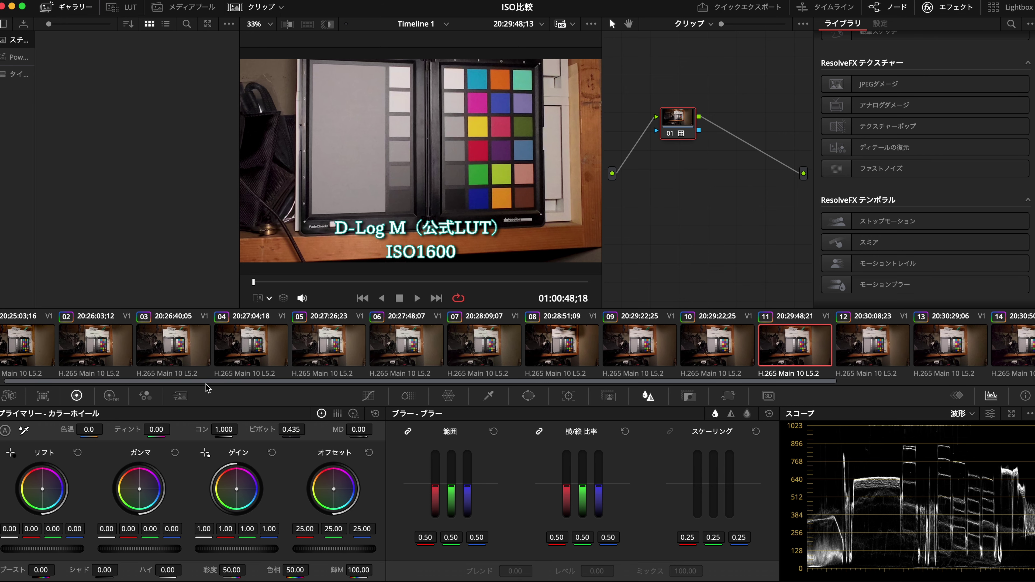
pyautogui.click(725, 354)
pyautogui.click(636, 356)
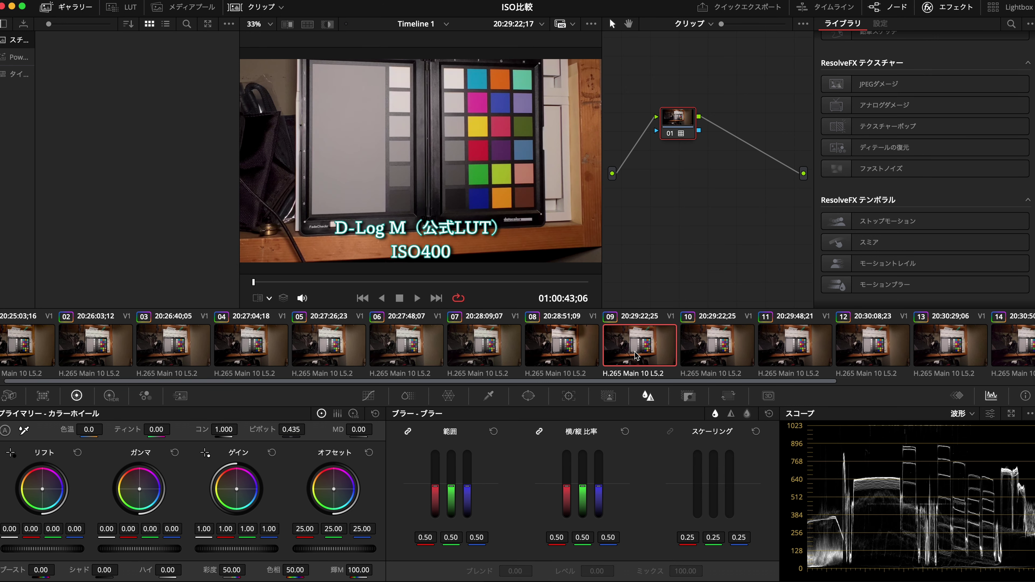
# Show the normal-colour ISO25600 clip 7 and magnify the chart's lower right corner to 79%.
pyautogui.click(576, 348)
pyautogui.click(483, 353)
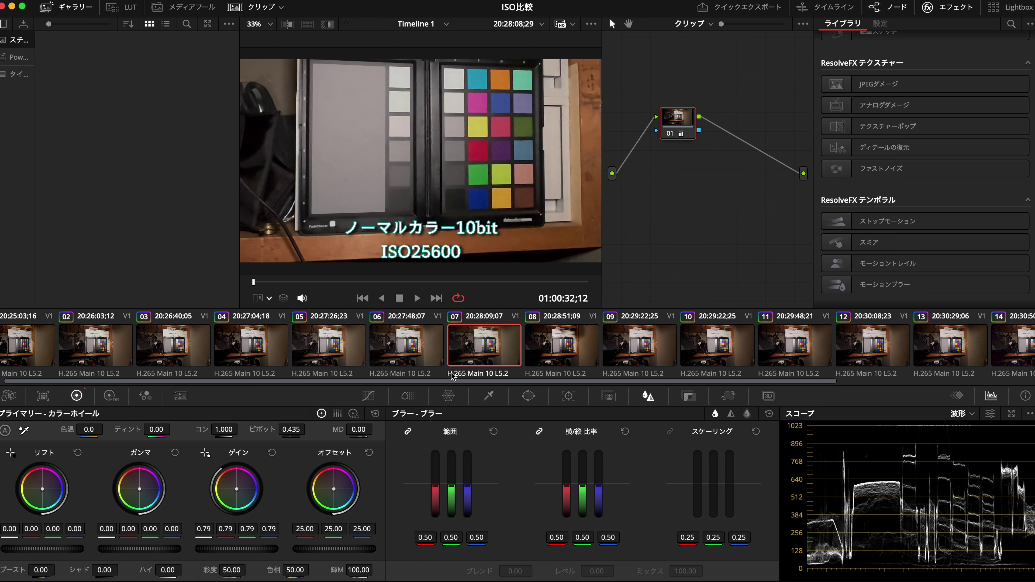
pyautogui.moveTo(445, 382); pyautogui.dragTo(326, 388)
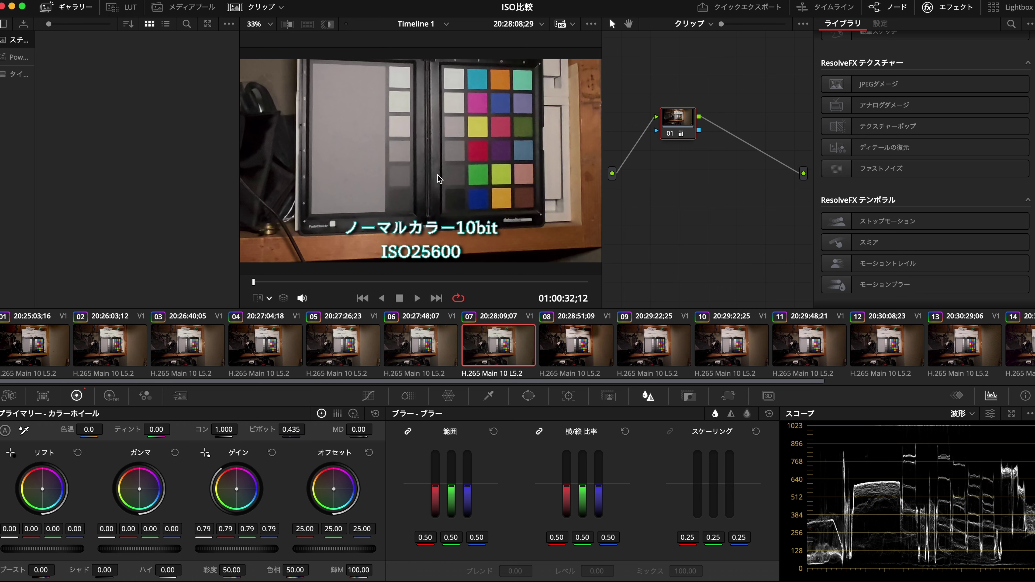
pyautogui.scroll(4, 440, 174)
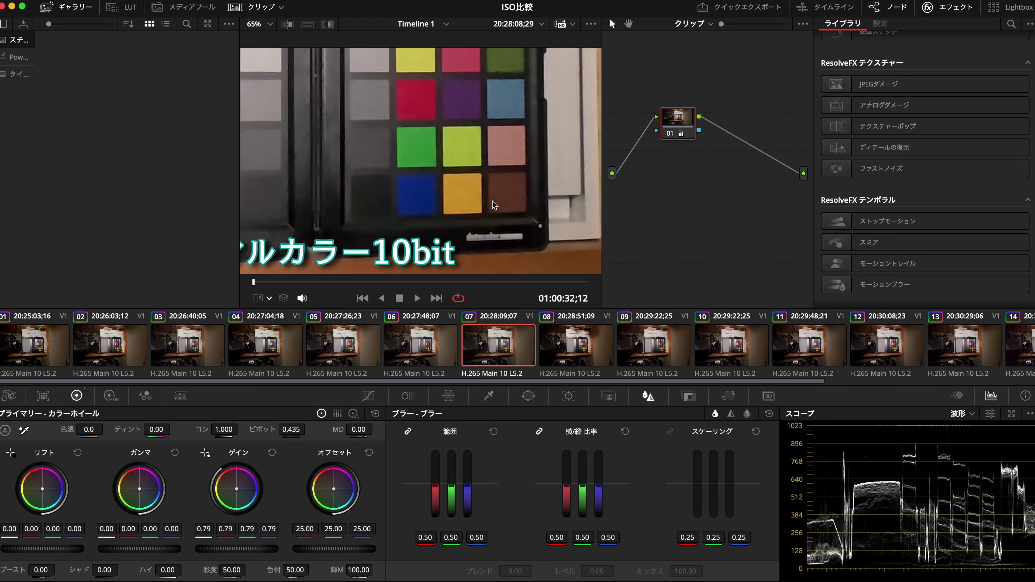
pyautogui.scroll(2, 494, 205)
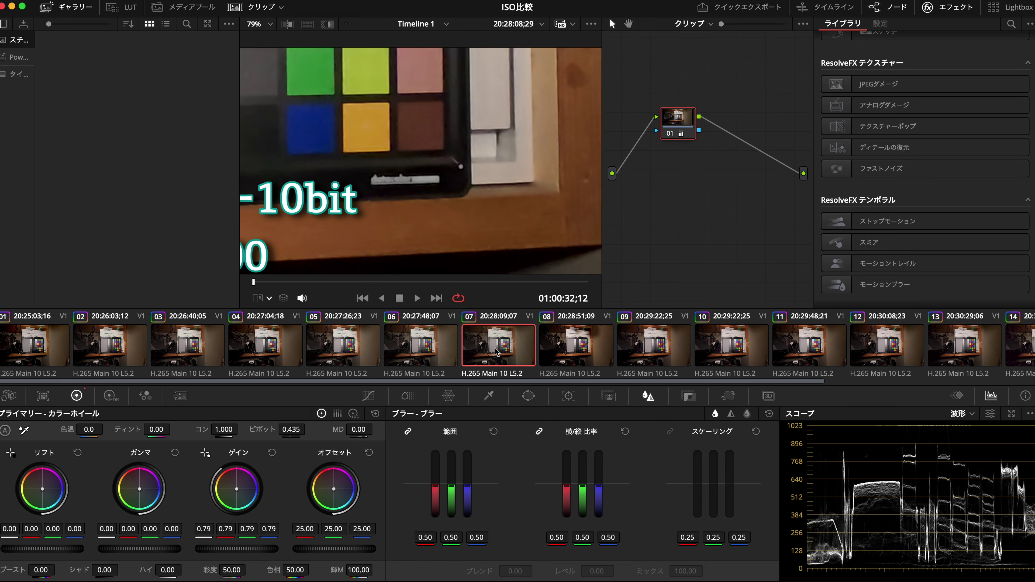
# Compare the magnified chart corner in the normal-colour clips from clip 6 down to the ISO100 clip 1, then fit the view.
pyautogui.click(439, 347)
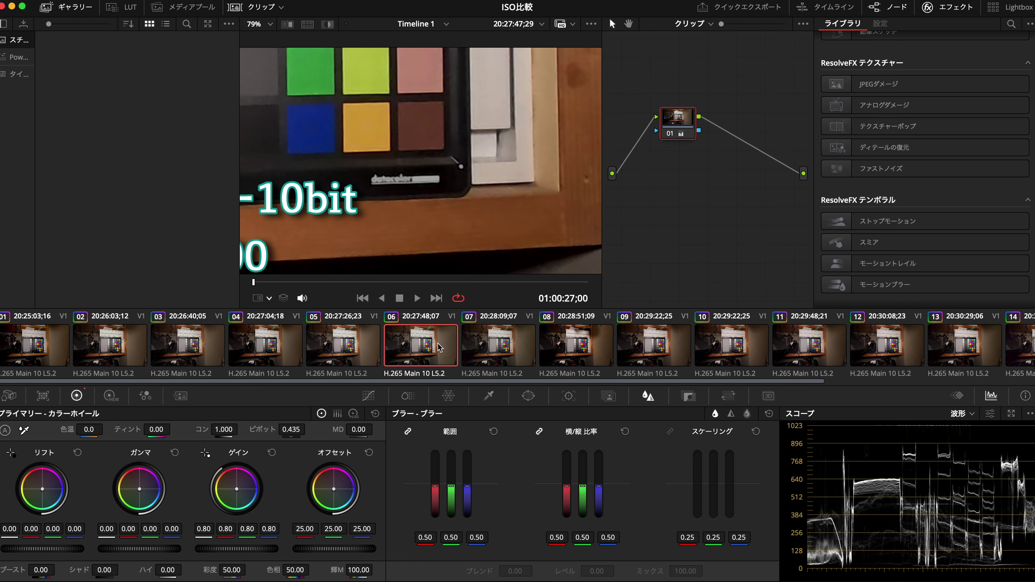
pyautogui.click(342, 347)
pyautogui.click(257, 348)
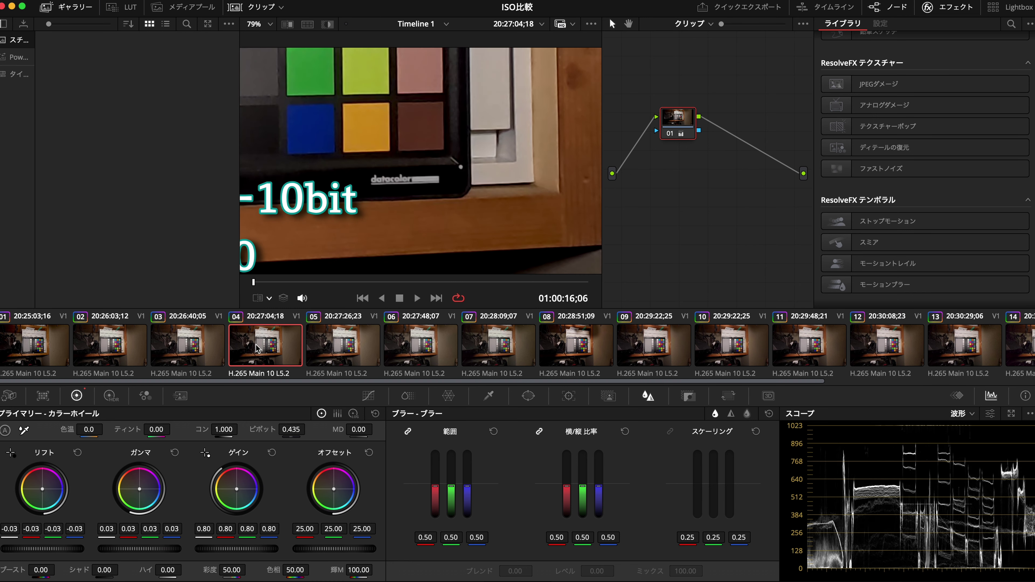
pyautogui.click(197, 350)
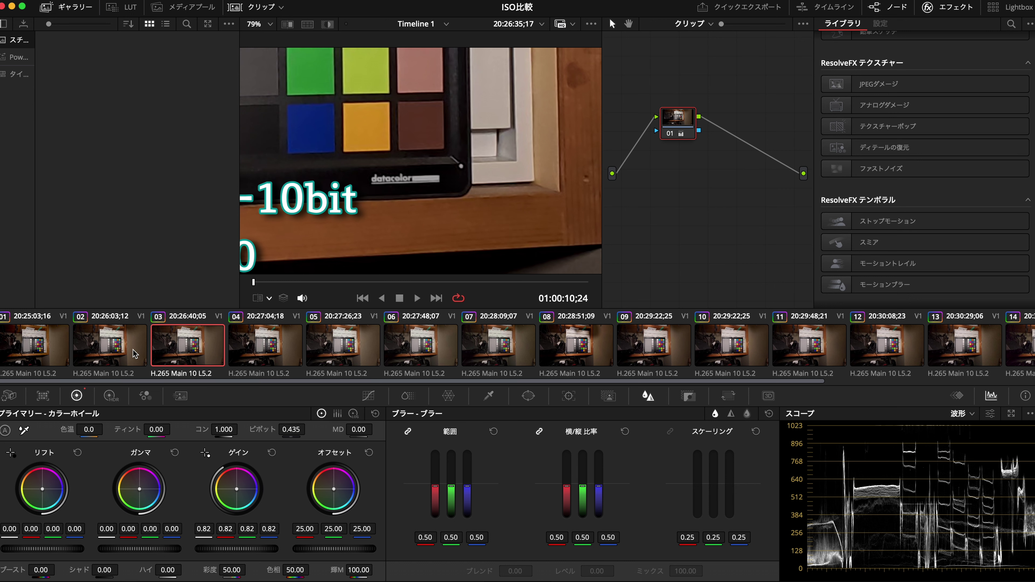
pyautogui.click(119, 351)
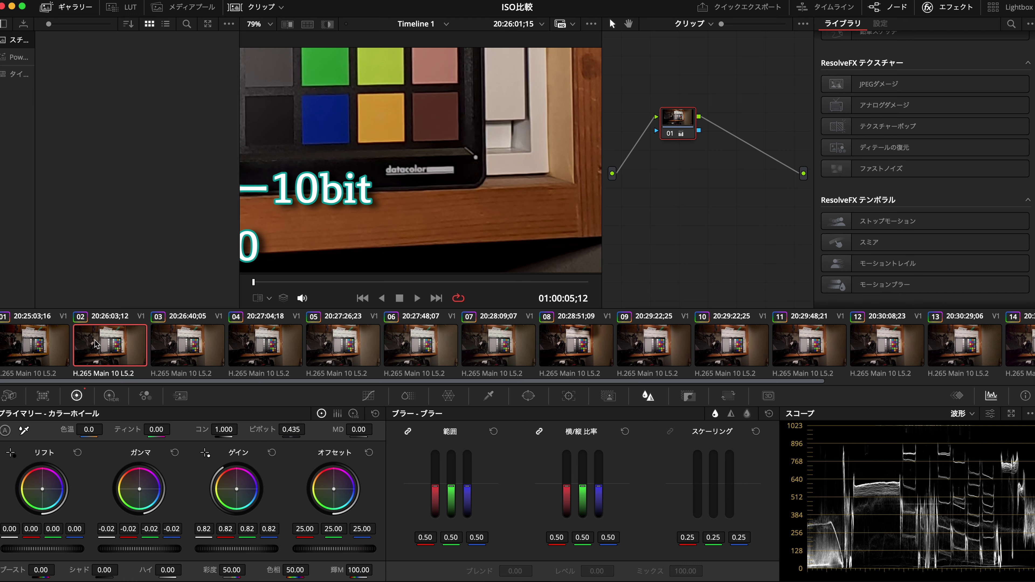
pyautogui.click(60, 350)
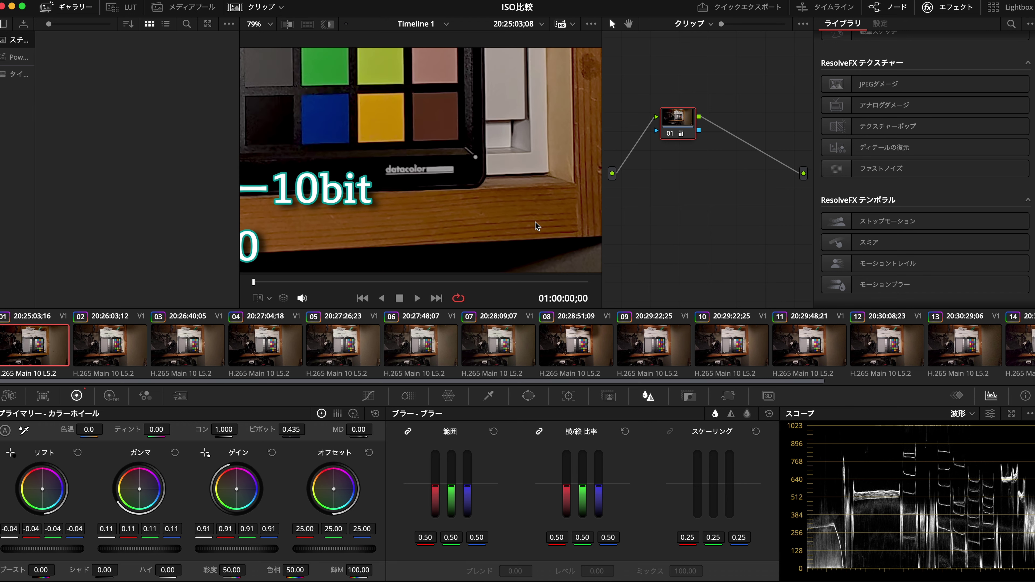
pyautogui.hotkey('shift', 'z')
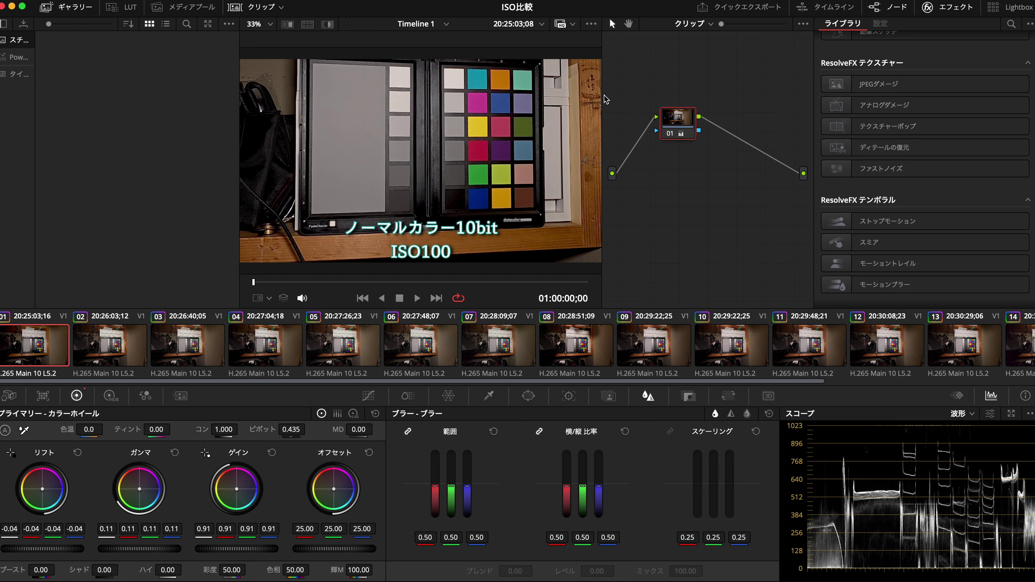
# Step up through normal-colour clips 2 to 7 at full frame and briefly inspect the ISO25600 grey patches at 62%.
pyautogui.click(121, 353)
pyautogui.click(220, 347)
pyautogui.click(252, 346)
pyautogui.click(337, 345)
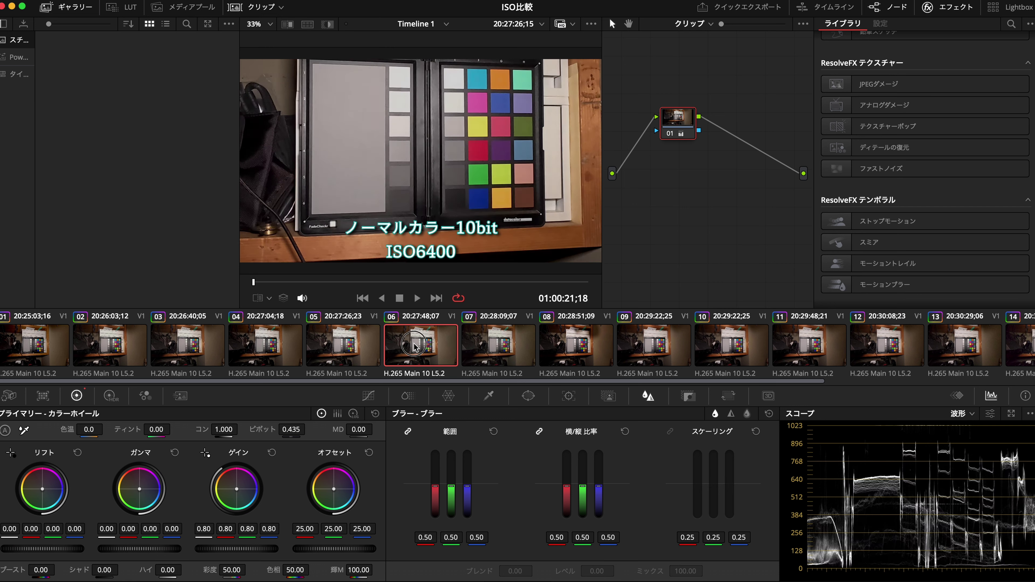
pyautogui.click(415, 345)
pyautogui.click(489, 345)
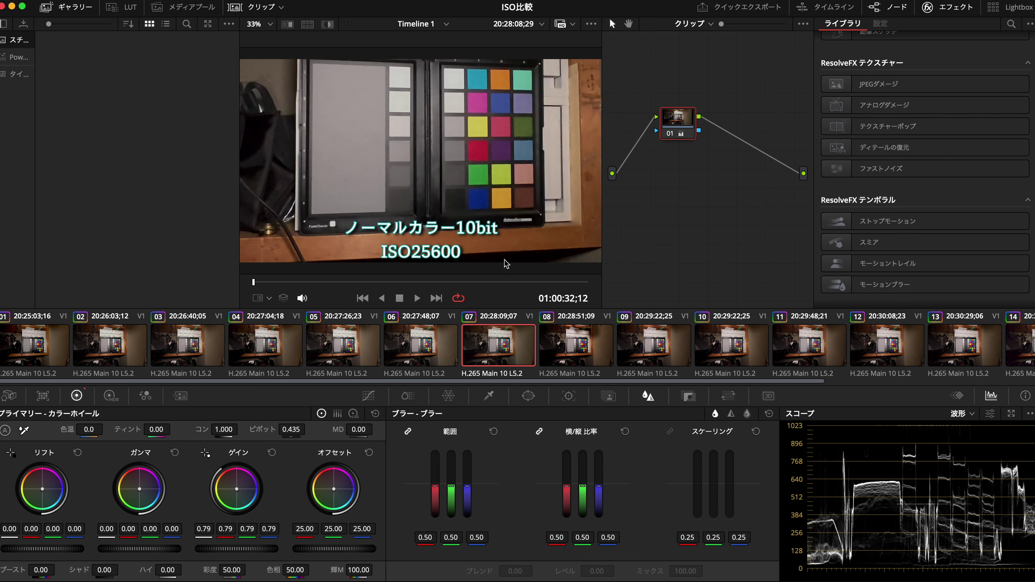
pyautogui.scroll(5, 494, 120)
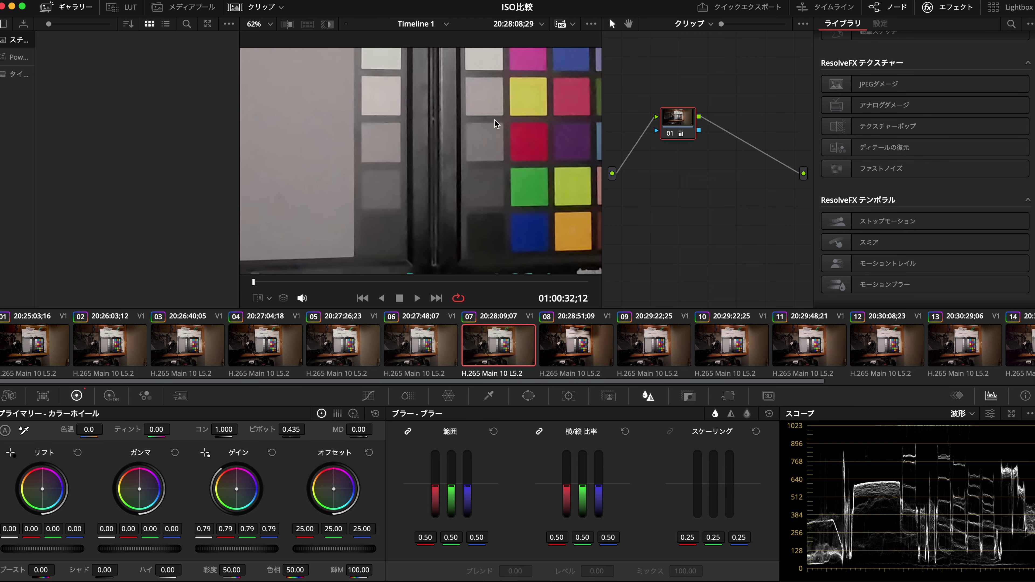
pyautogui.scroll(-5, 481, 162)
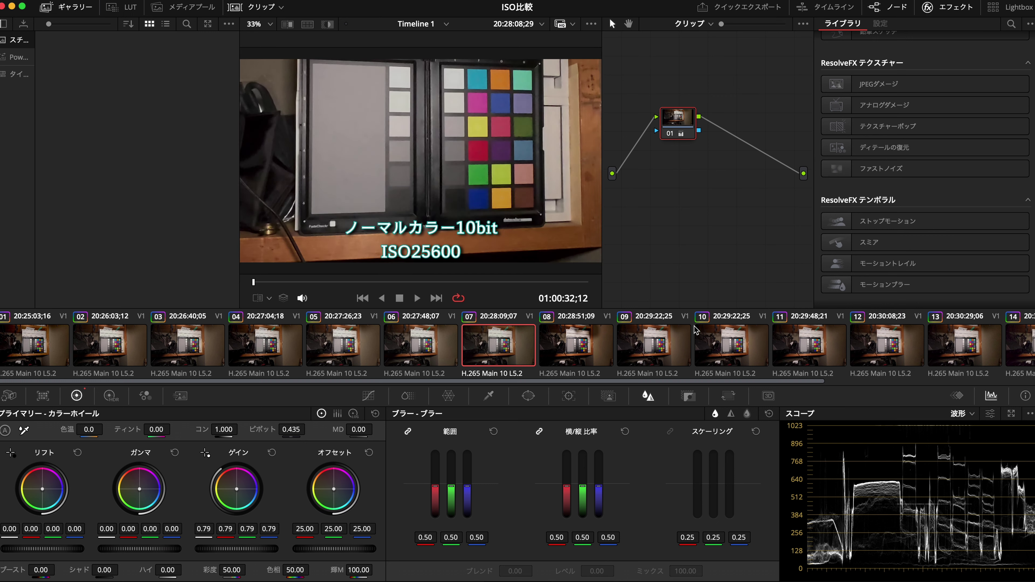
# Show the D-Log M ISO100 clip 8 and magnify the lower part of the chart to 62%.
pyautogui.click(566, 343)
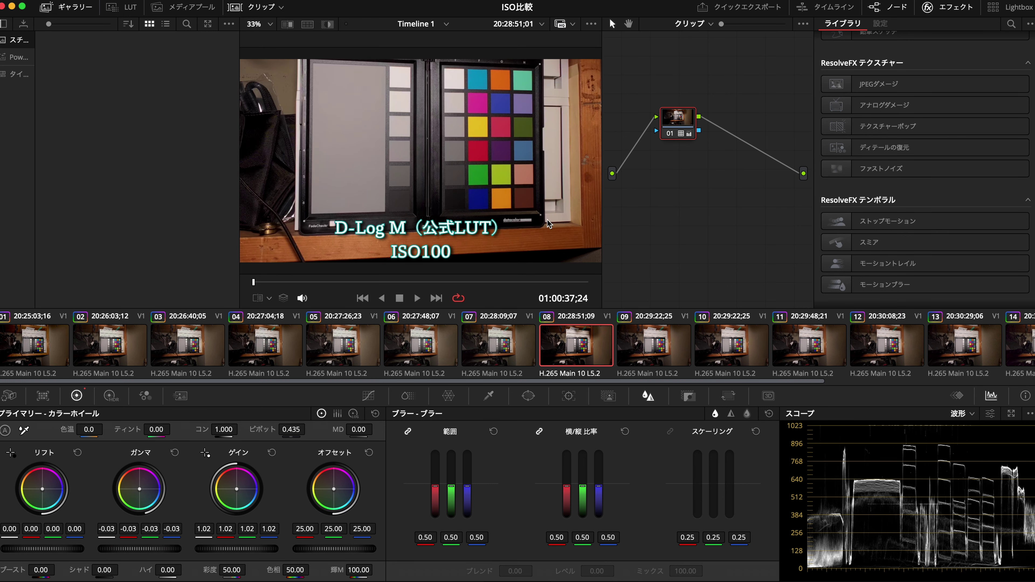
pyautogui.scroll(3, 547, 220)
pyautogui.scroll(2, 547, 219)
pyautogui.moveTo(411, 159); pyautogui.dragTo(438, 185)
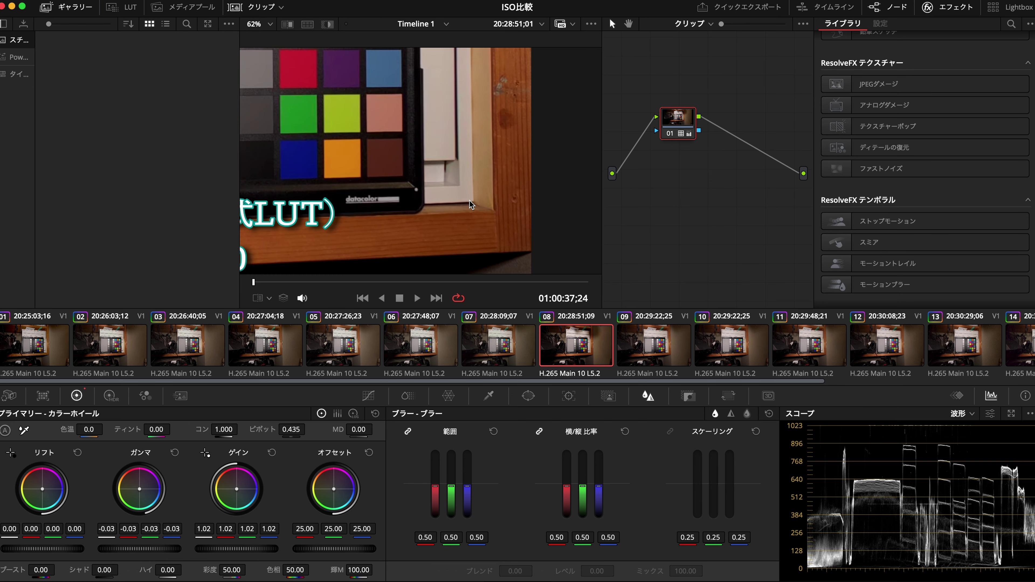
pyautogui.moveTo(355, 232); pyautogui.dragTo(493, 215)
# Compare the magnified chart in the D-Log M clips, stepping up from the ISO400 clip 9 to the ISO12800 clip 14.
pyautogui.click(651, 339)
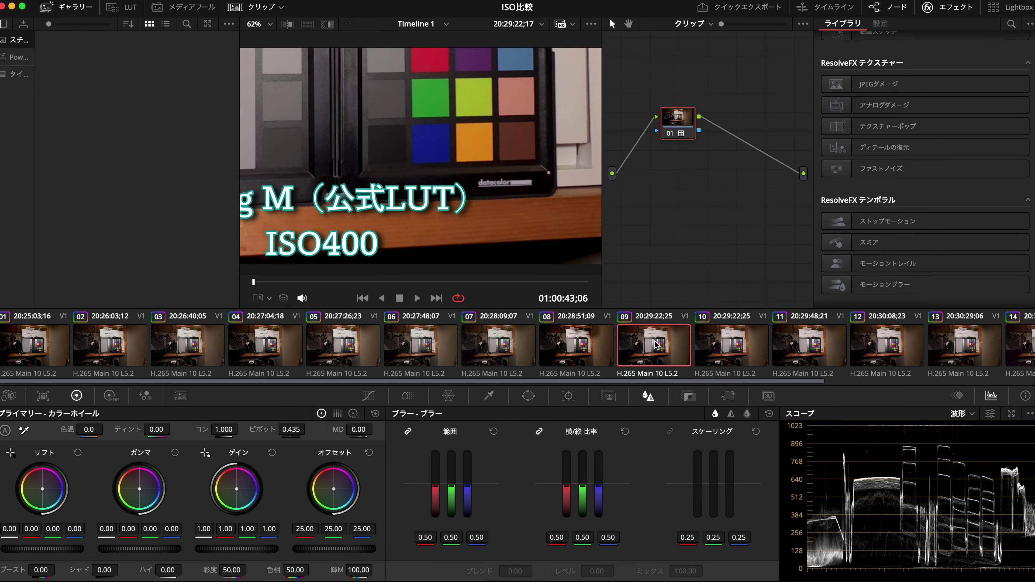
pyautogui.click(733, 344)
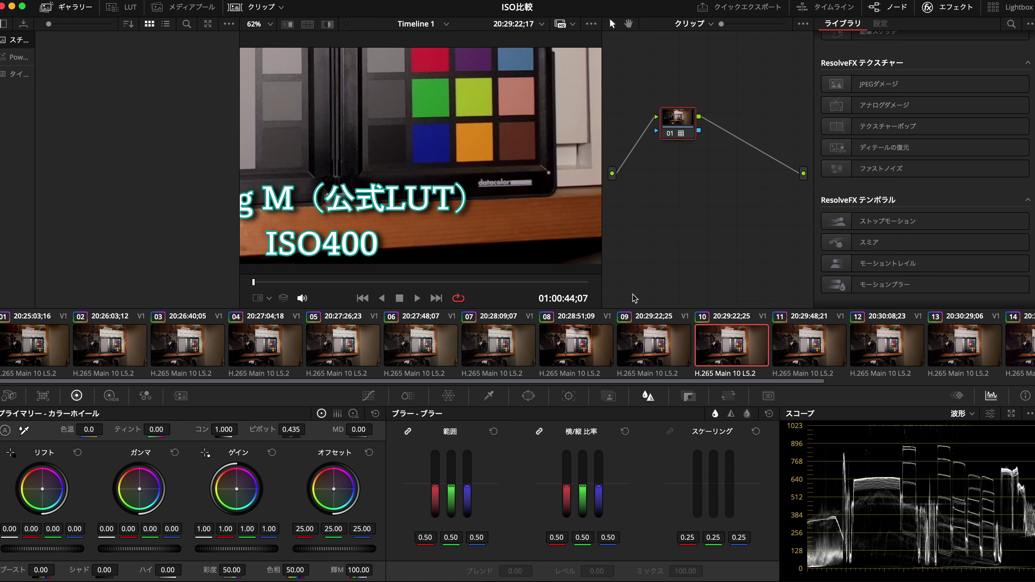
pyautogui.click(772, 348)
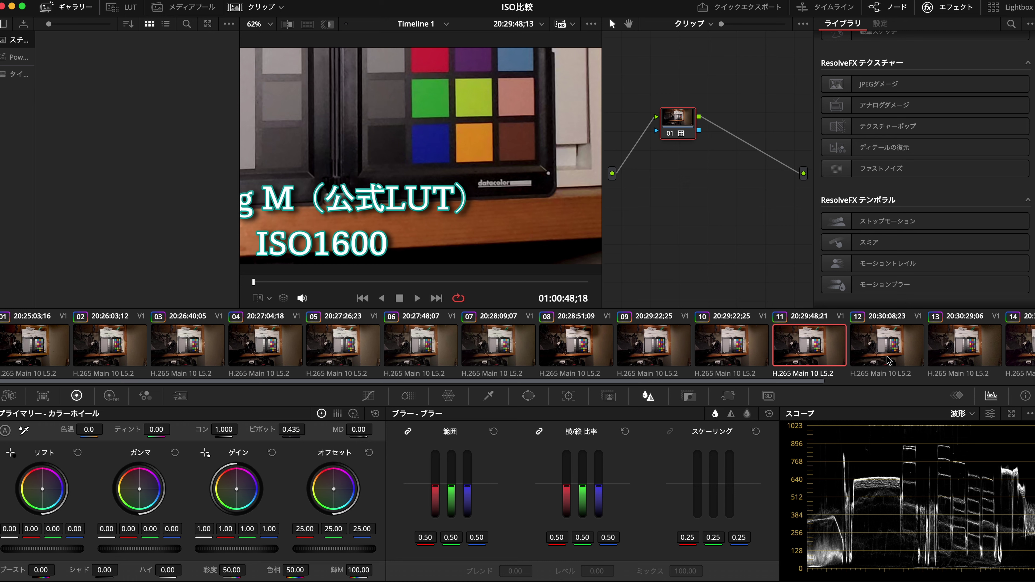
pyautogui.click(899, 350)
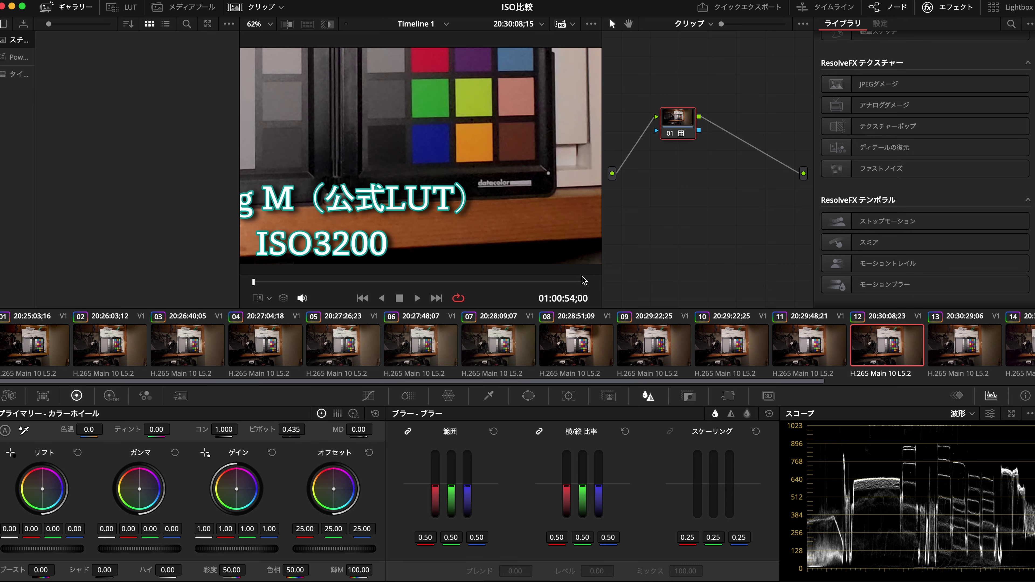
pyautogui.moveTo(655, 381); pyautogui.dragTo(806, 381)
pyautogui.click(780, 358)
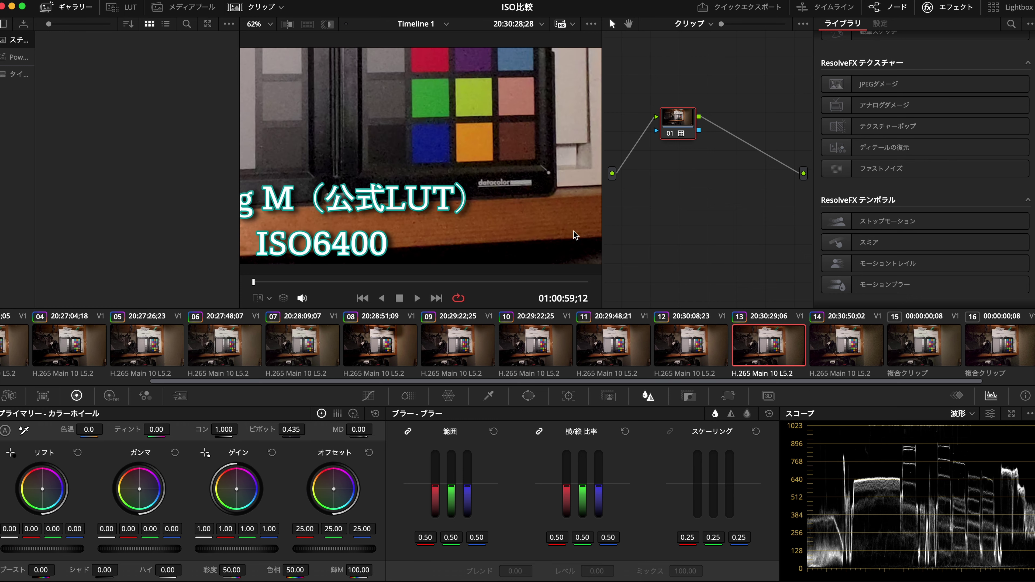
pyautogui.click(834, 352)
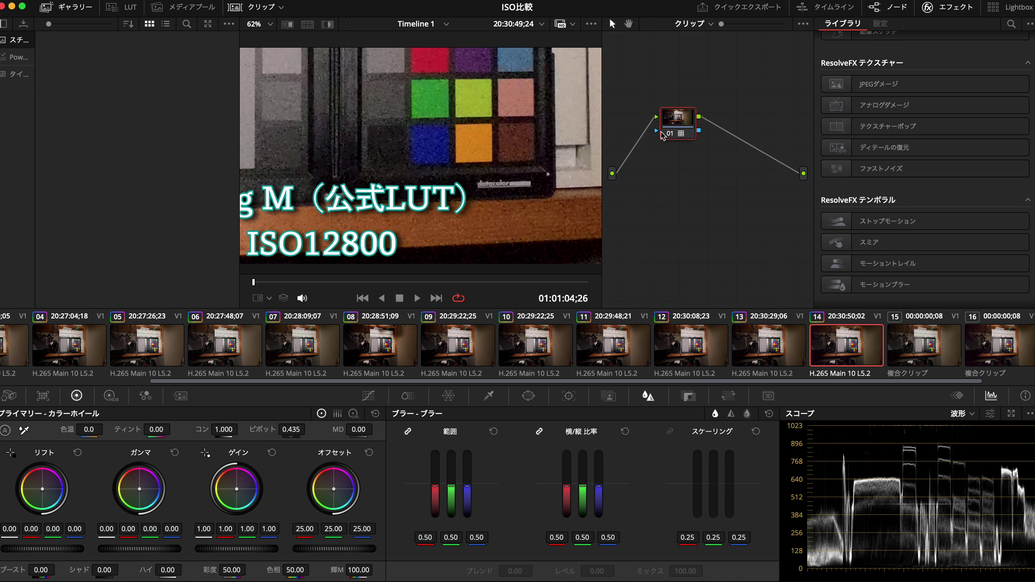
# Add a serial node after node 01 on the D-Log M ISO12800 clip and set its temporal noise reduction to 1 frame.
pyautogui.moveTo(672, 123); pyautogui.dragTo(670, 125)
pyautogui.hotkey('alt', 's')
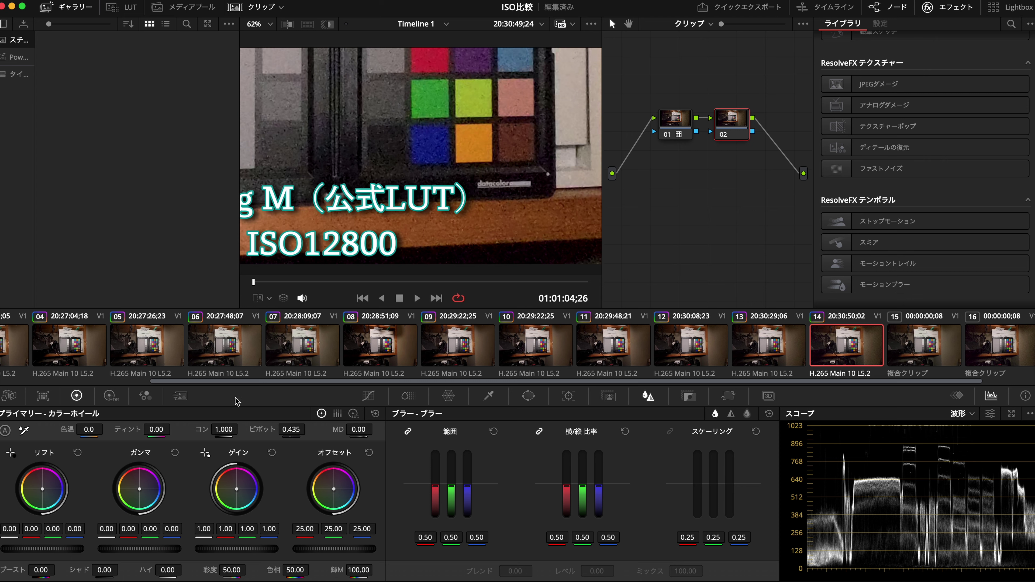
pyautogui.click(183, 398)
pyautogui.click(78, 444)
pyautogui.click(75, 469)
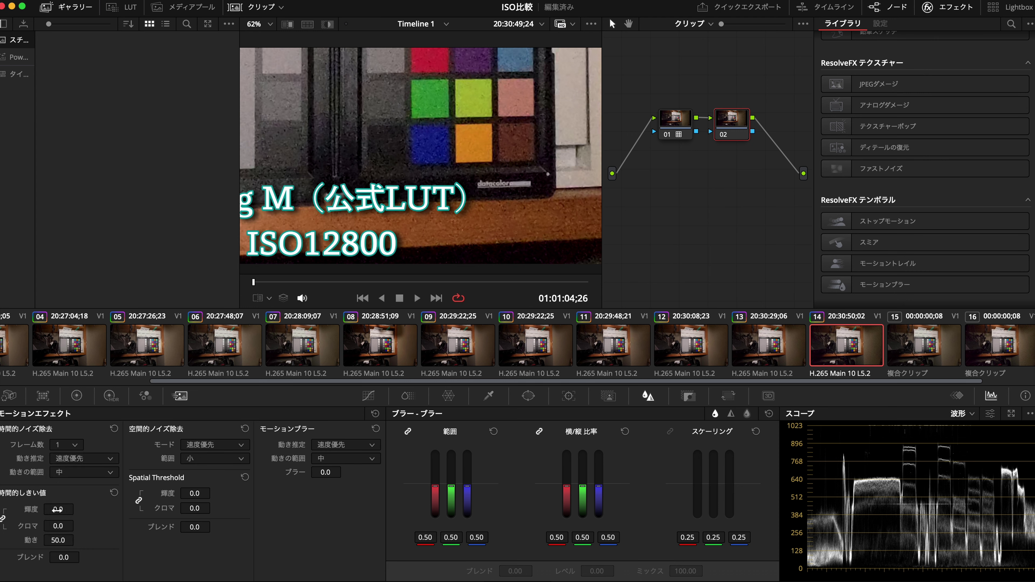